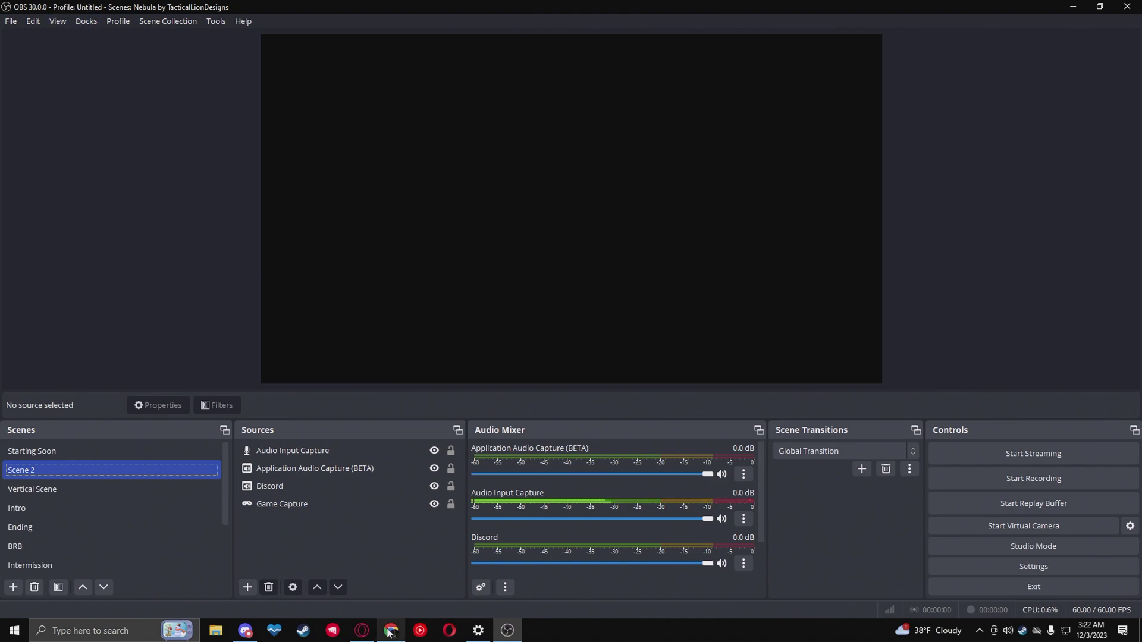
- Switch to Chrome and download obs-multi-rtmp-0.5.0.4-windows-x64-Installer.exe from the Multiple RTMP outputs plugin's GitHub releases
click(391, 632)
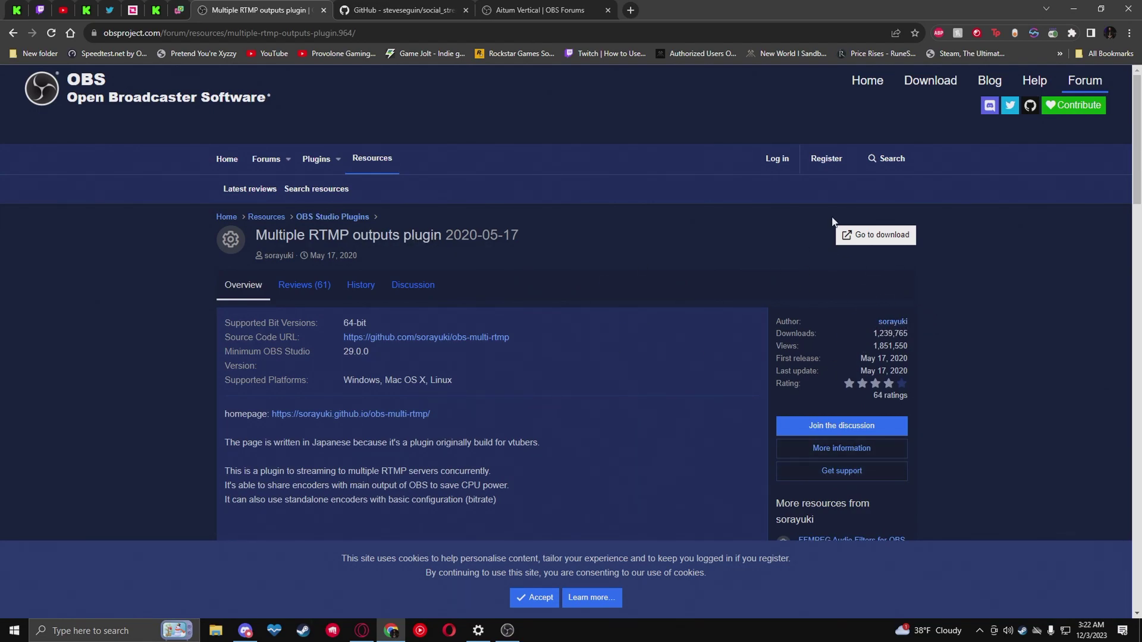
click(864, 236)
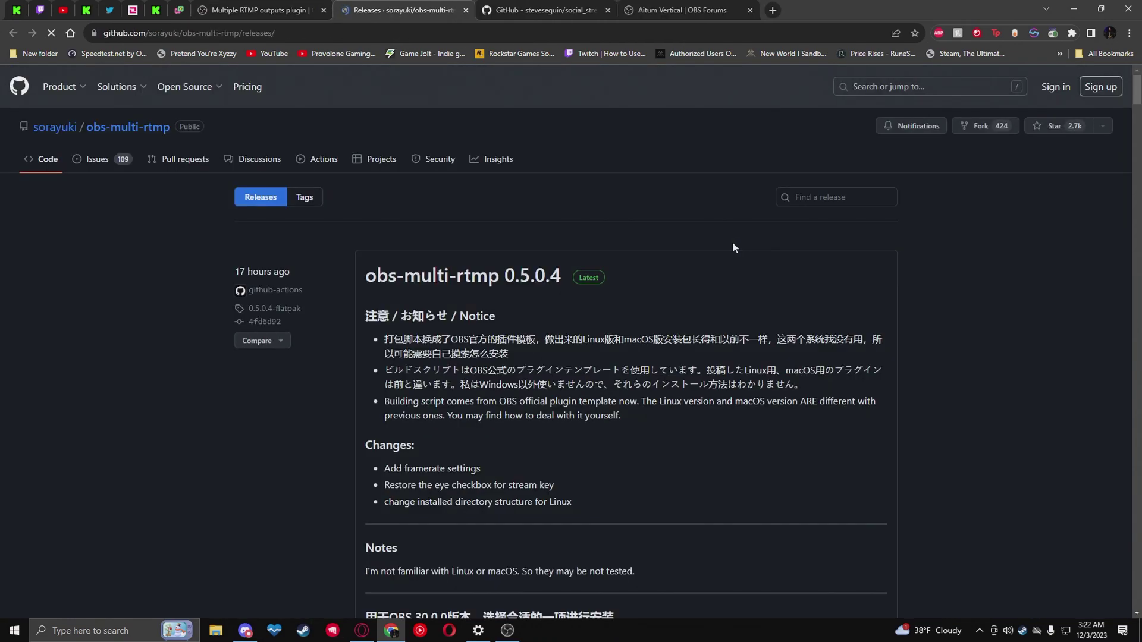
scroll(669, 291, down, 10)
scroll(669, 292, down, 3)
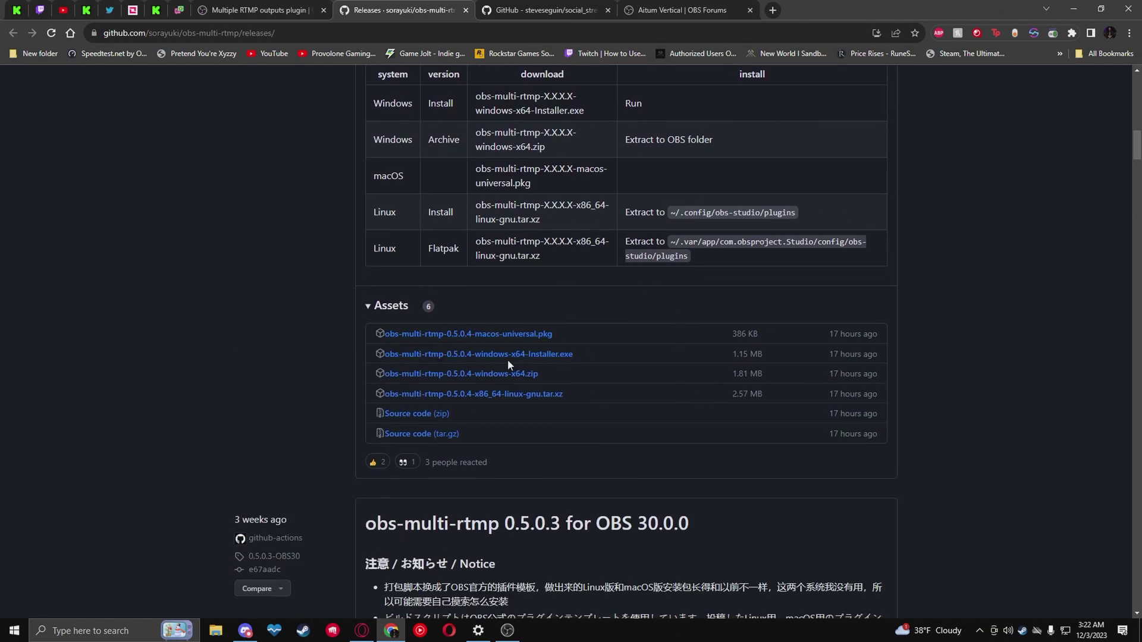
click(563, 355)
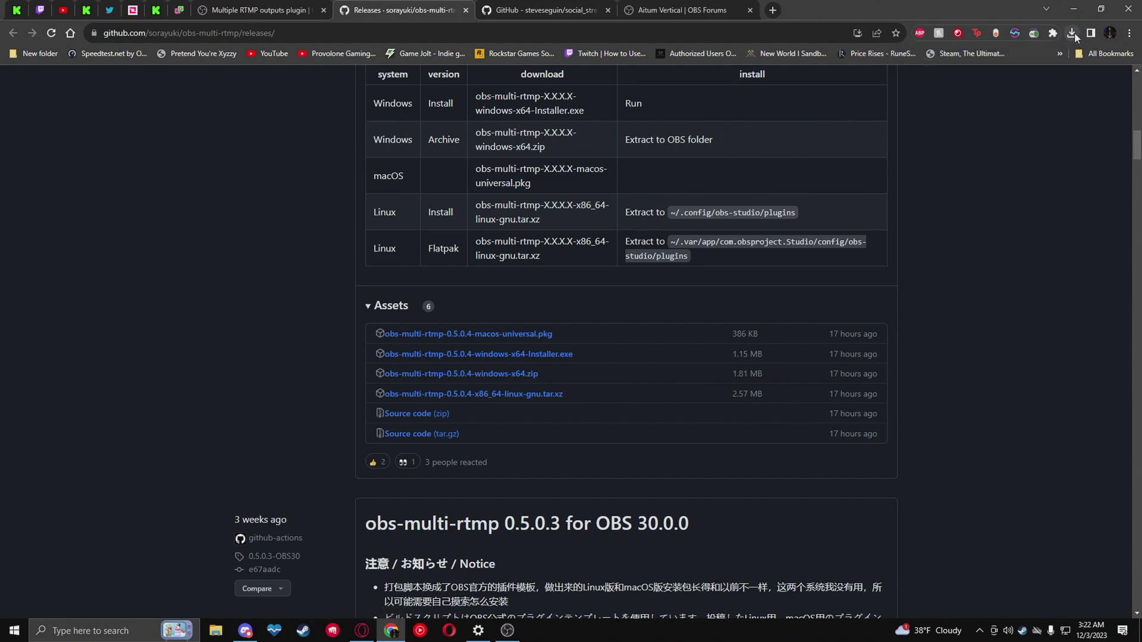
- Keep the flagged obs-multi-rtmp installer download despite Chrome's suspicious file block
click(1074, 32)
click(1000, 87)
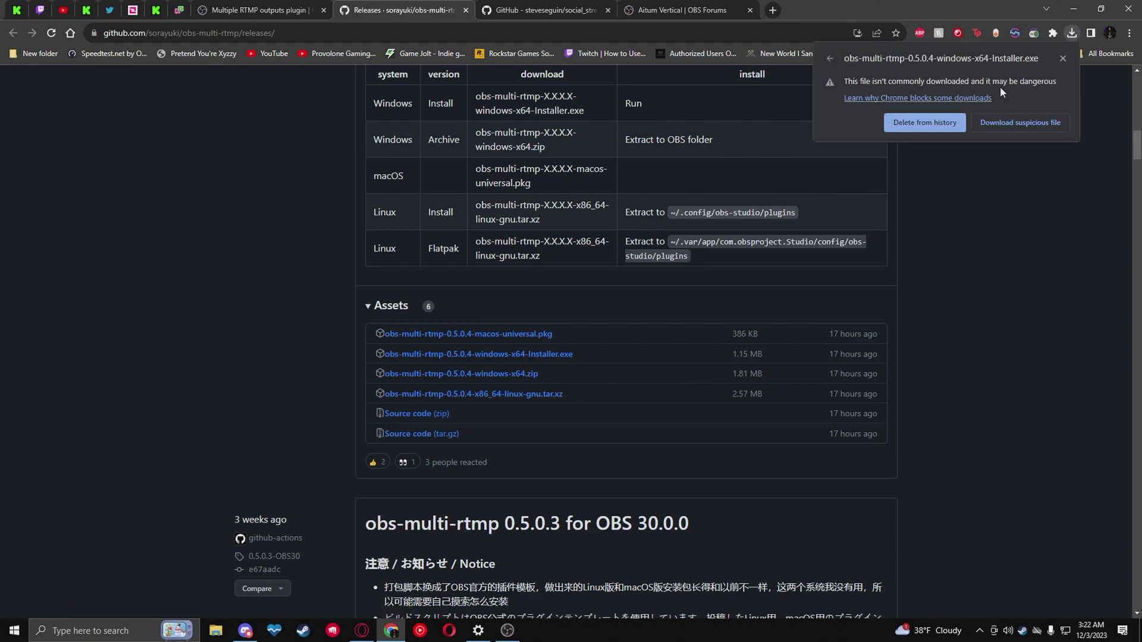
click(1015, 123)
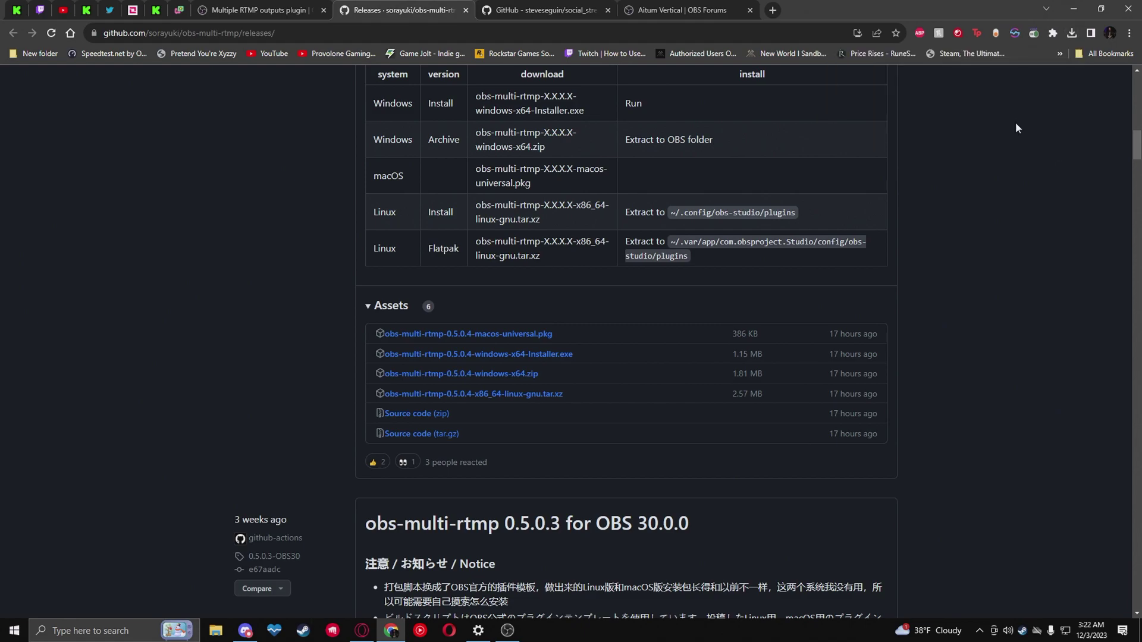
- Launch the downloaded obs-multi-rtmp installer, dismiss the Norton notification and allow it to run past SmartScreen
click(1070, 35)
click(996, 97)
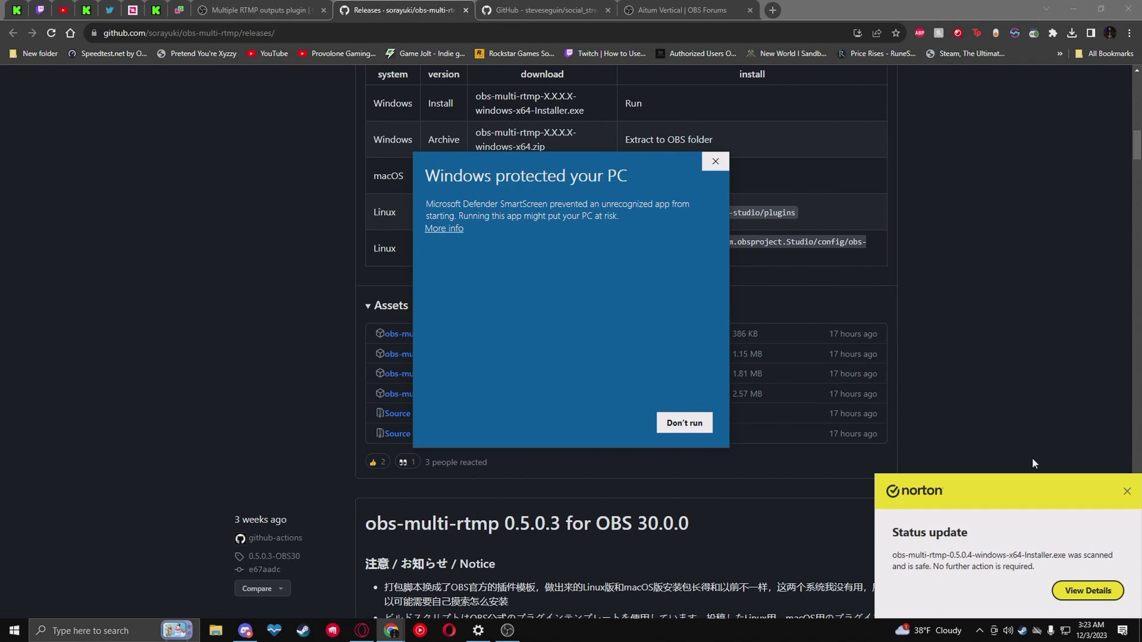
click(1126, 491)
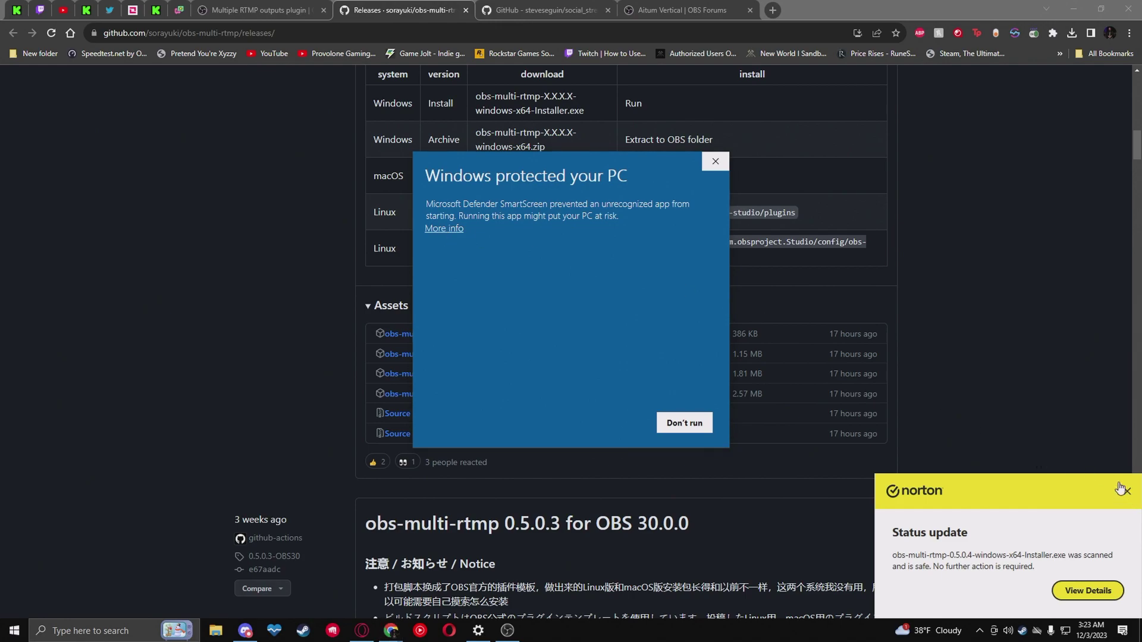
click(446, 229)
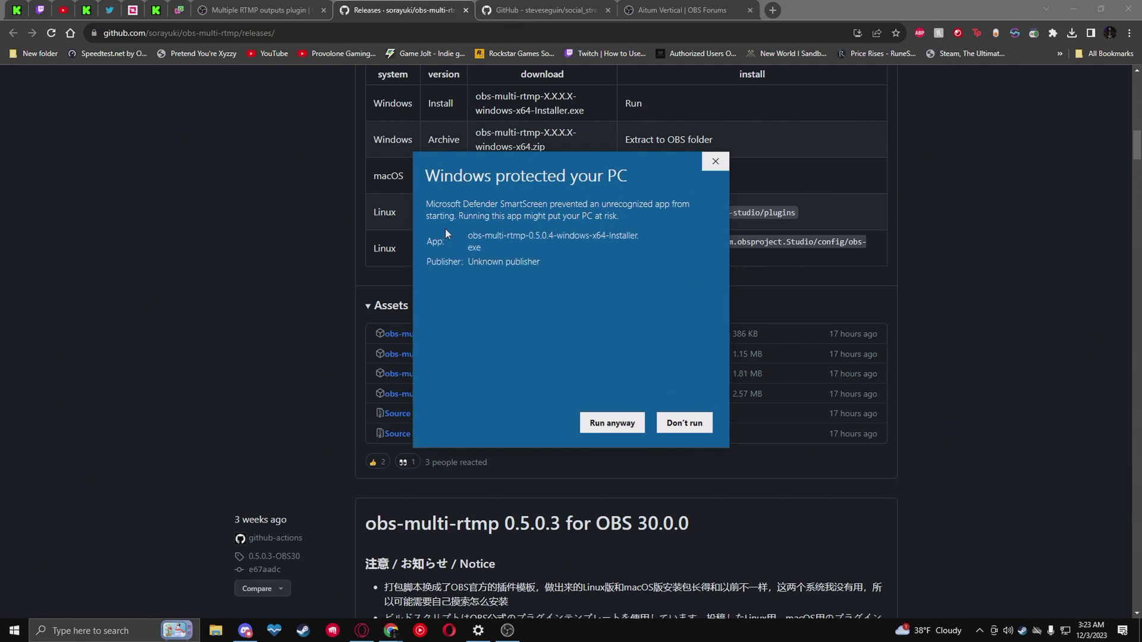
click(613, 423)
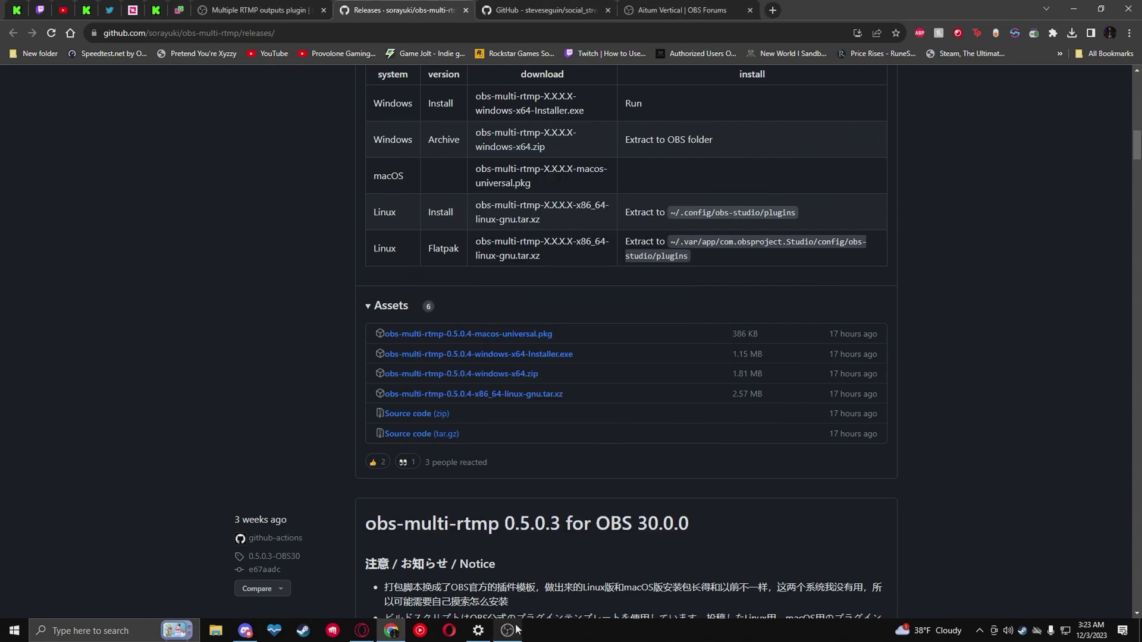
- Close OBS, minimize Chrome and relaunch OBS Studio from the desktop
click(507, 629)
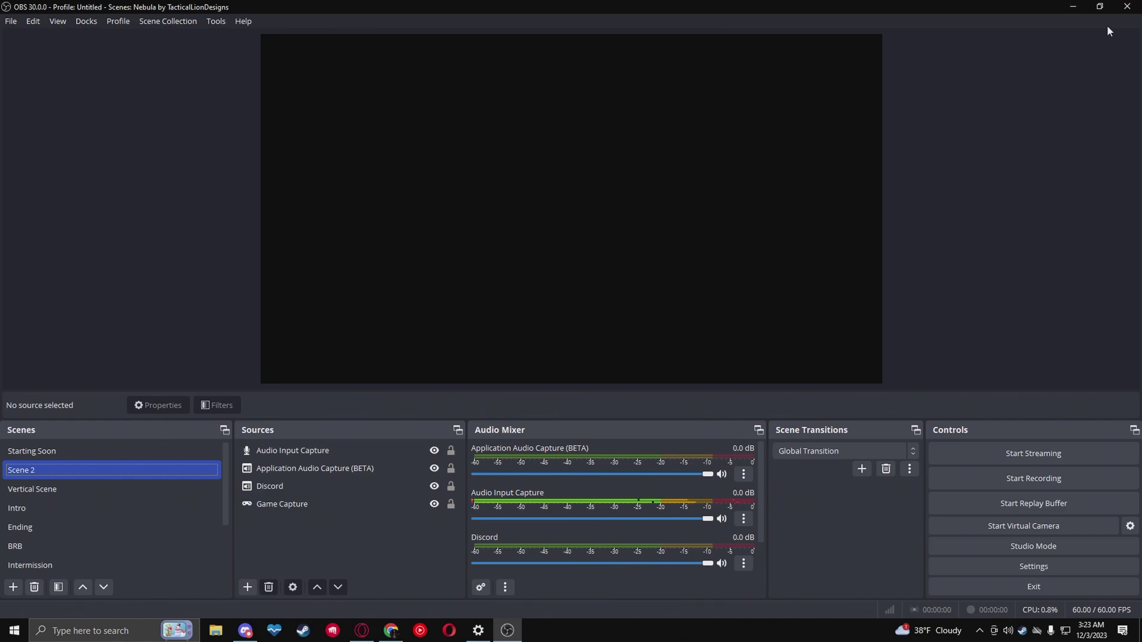
click(1127, 7)
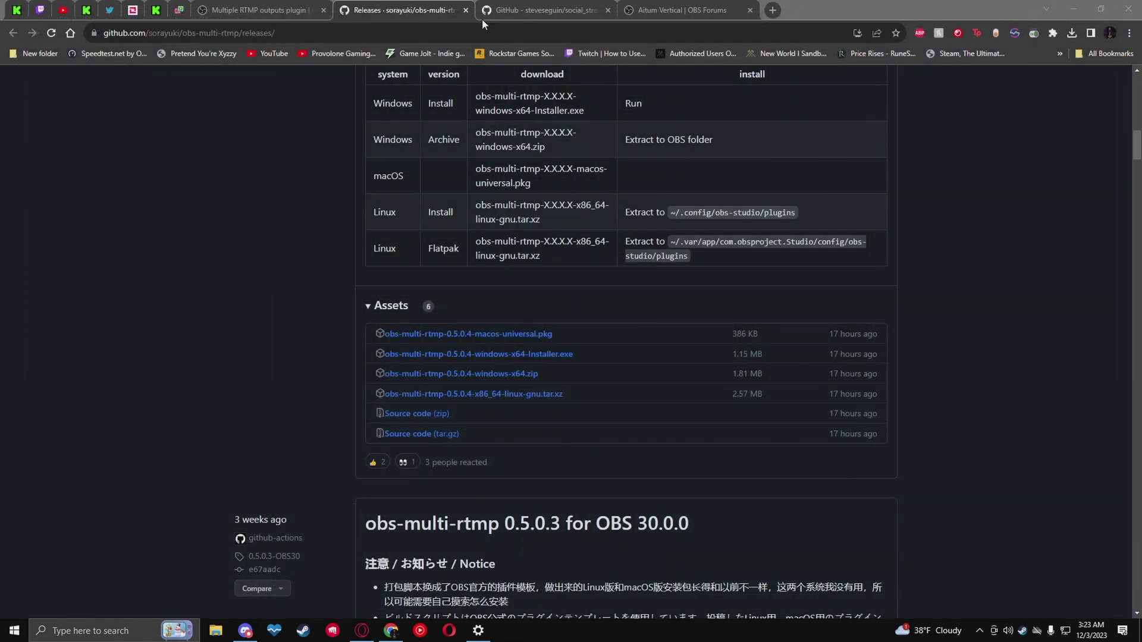
click(1073, 9)
double_click(58, 91)
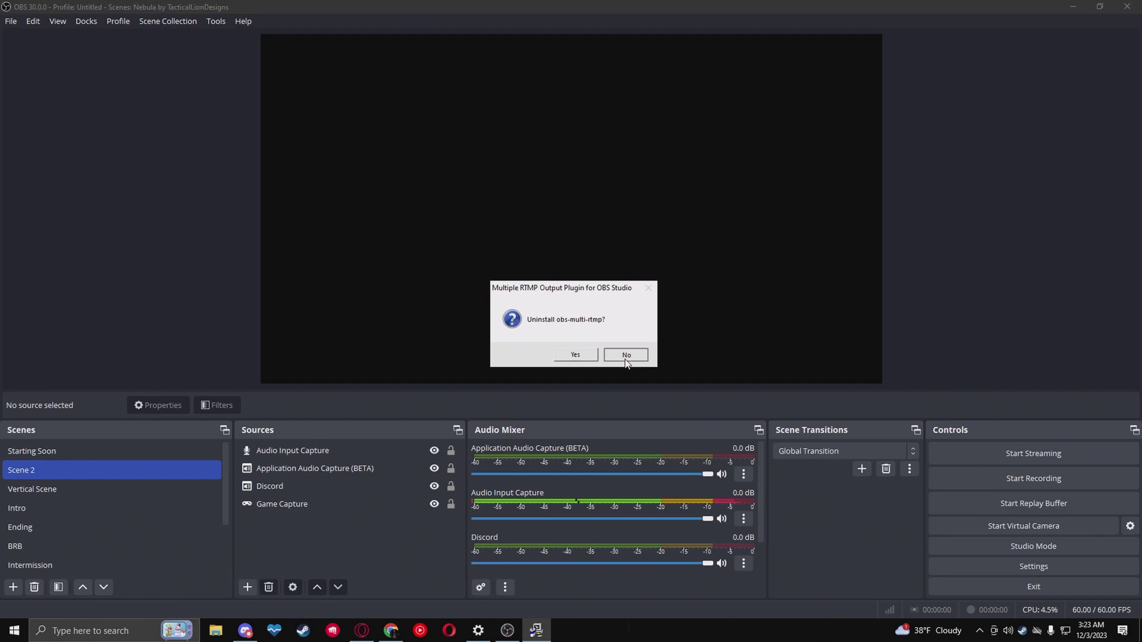
- Decline uninstalling obs-multi-rtmp, run the installation, retry and then ignore the file that cannot be written, and close the installer
click(626, 354)
click(666, 382)
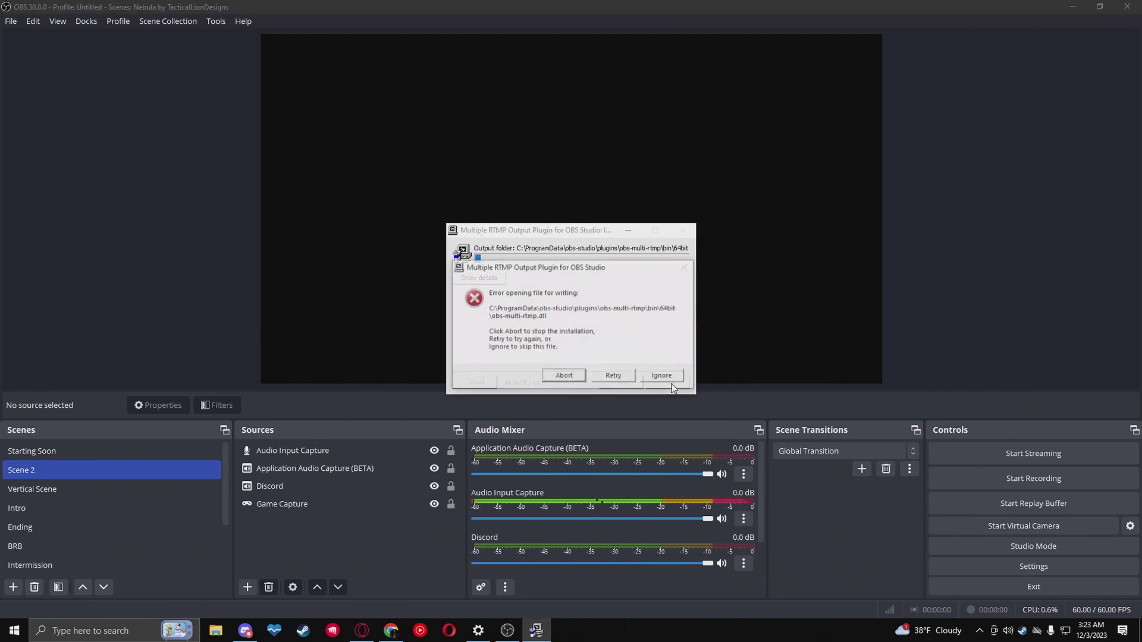
click(619, 377)
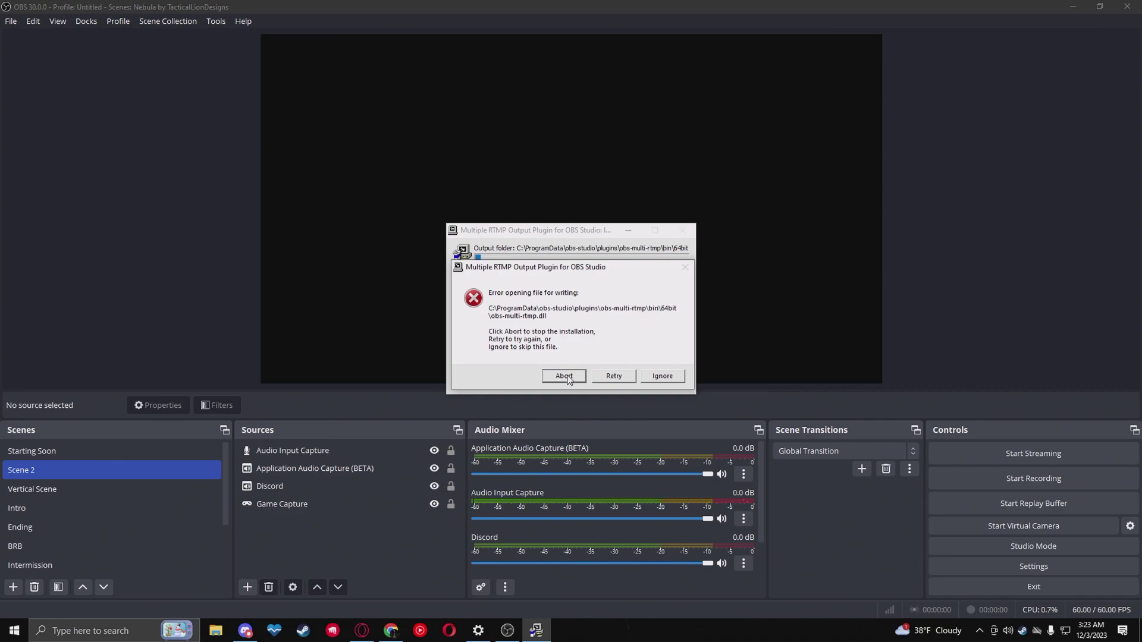
click(667, 377)
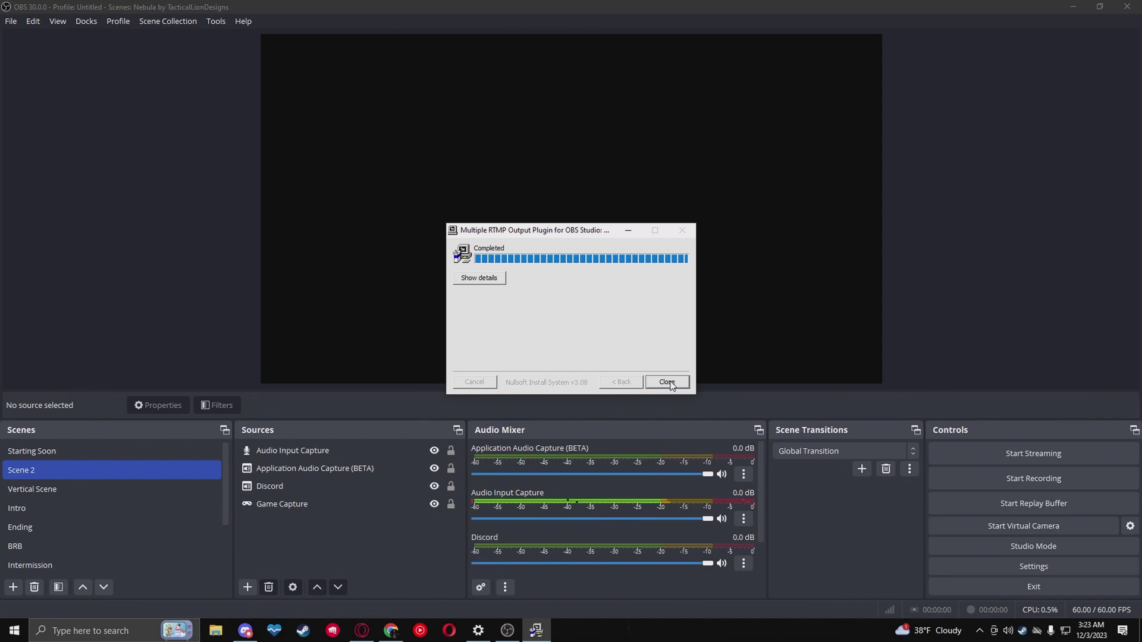
click(668, 381)
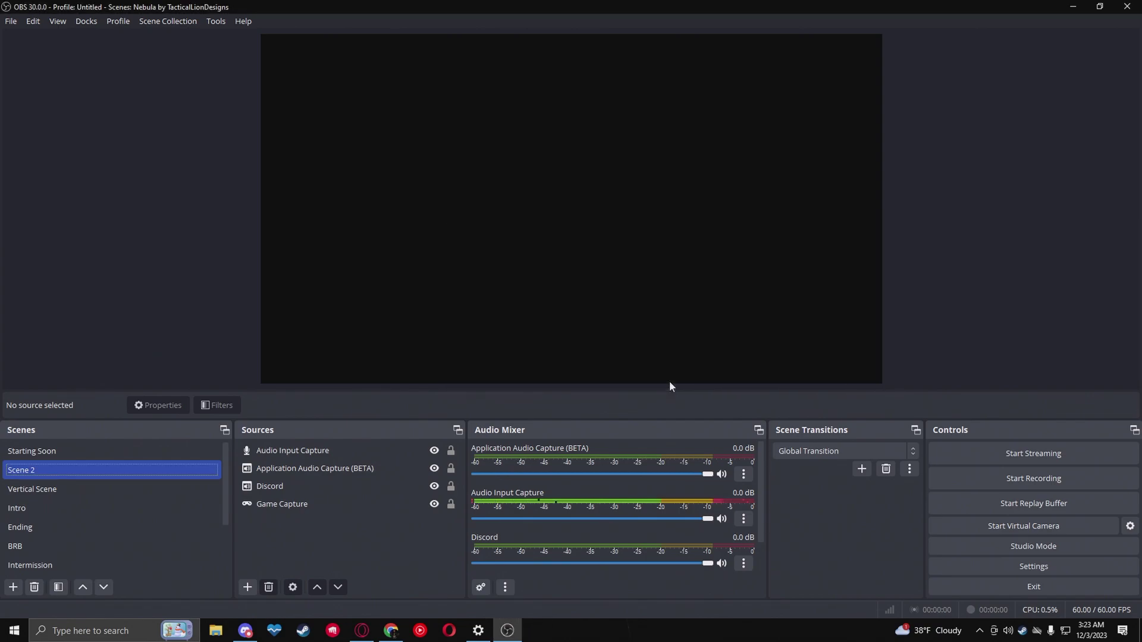
- Show the Multiple output dock in OBS and dock it to the right of the preview
click(86, 22)
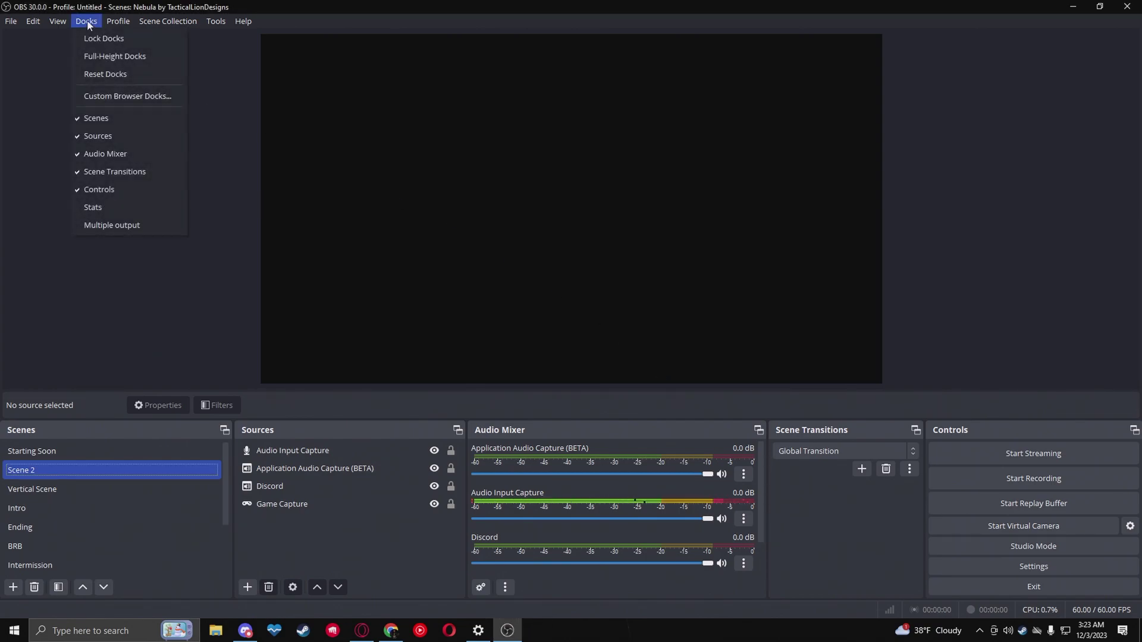
click(127, 226)
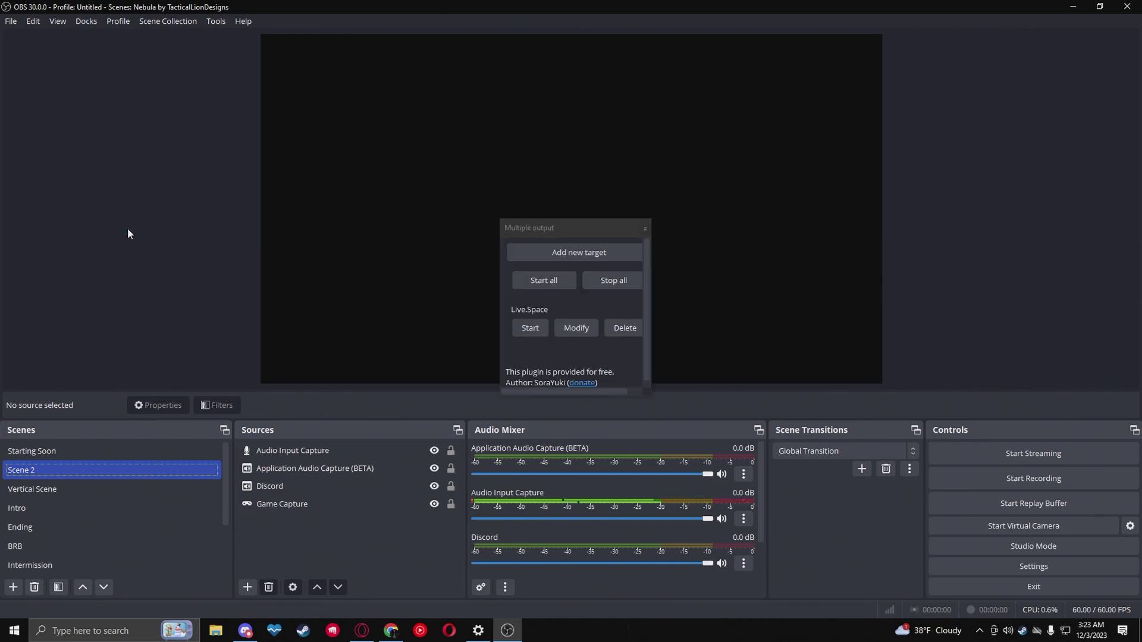
drag(574, 227, 1118, 181)
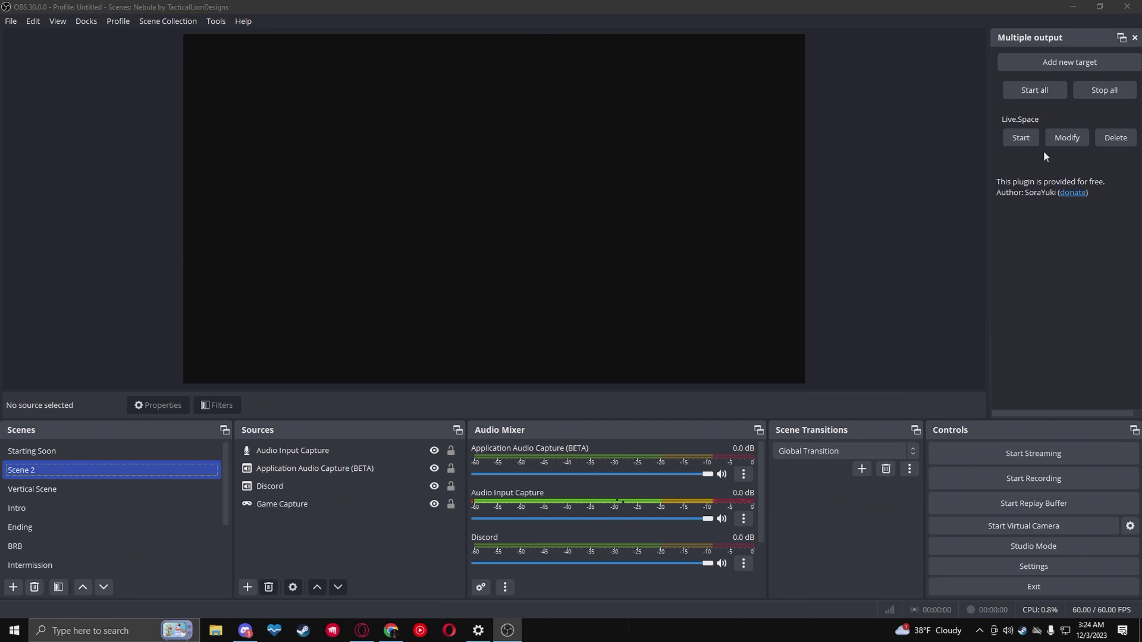
- Add a new streaming target named "kick" to the multiple outputs, keeping its other settings at their defaults
click(1051, 68)
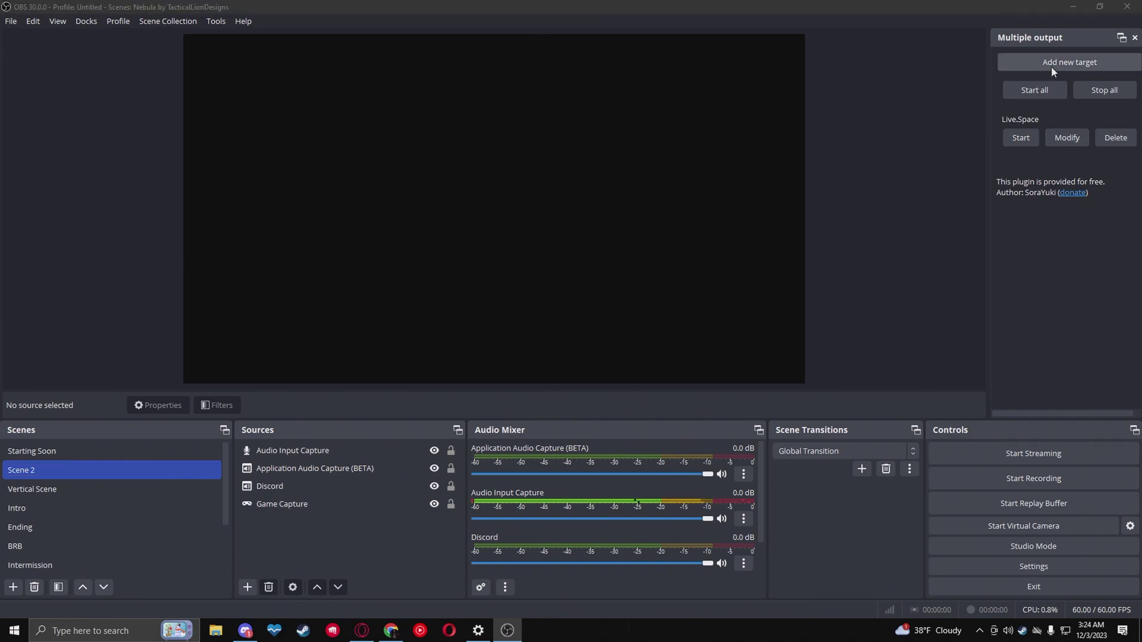
drag(467, 117, 340, 116)
text(kc)
key(BackSpace)
key(BackSpace)
key(BackSpace)
text(ick)
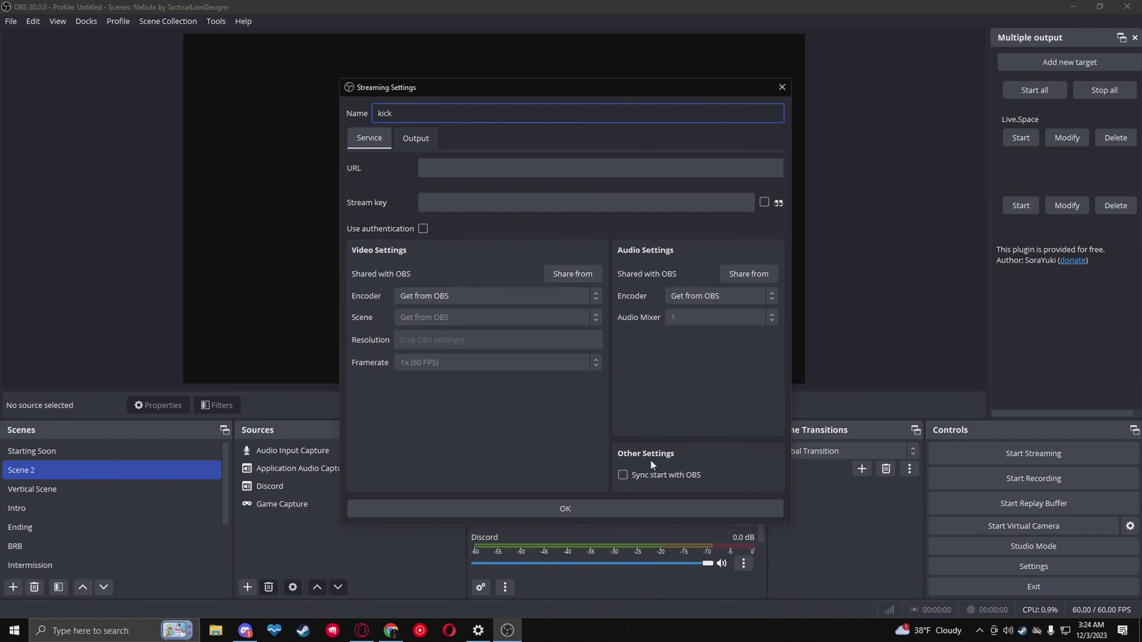
click(570, 513)
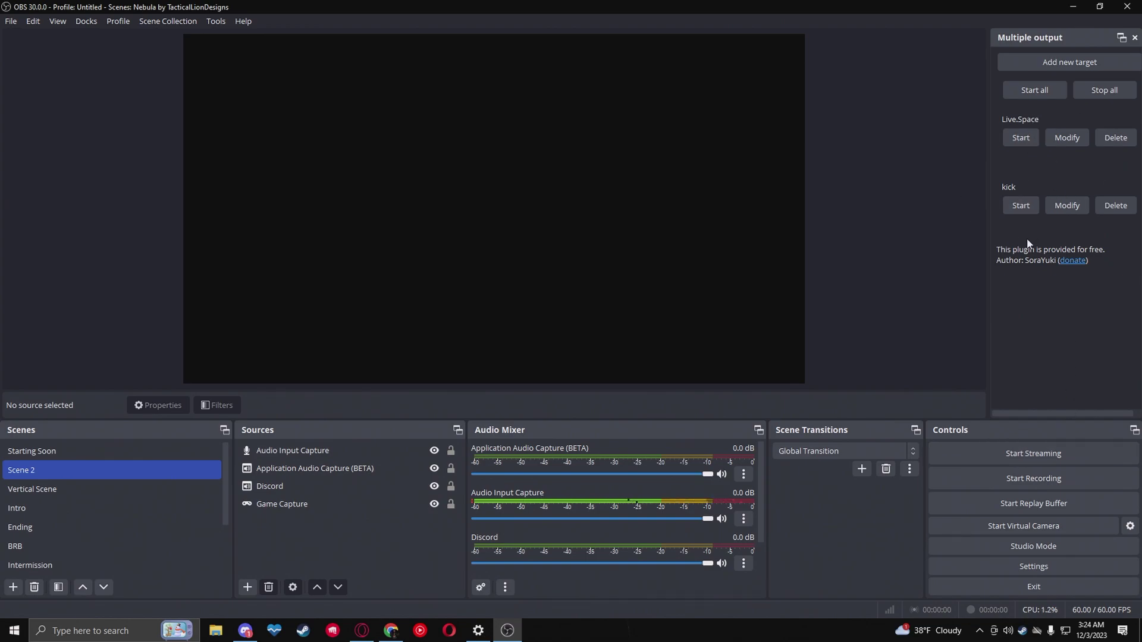
- Minimize OBS, switch to Chrome and close the two Multiple RTMP plugin pages to reach the Social Stream page
click(1082, 6)
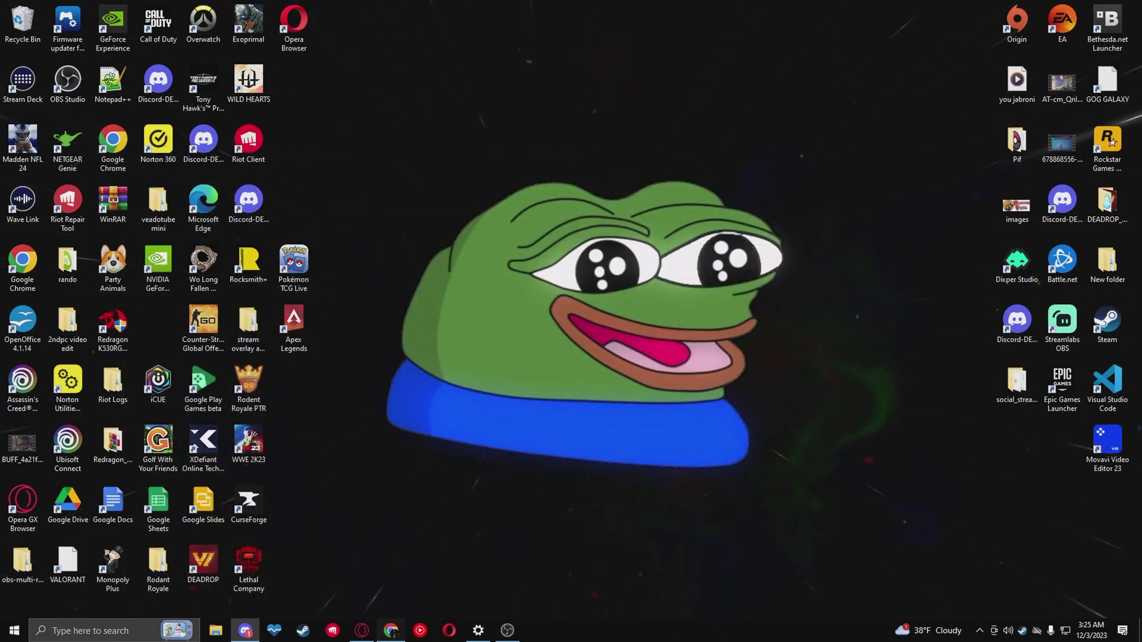
click(391, 630)
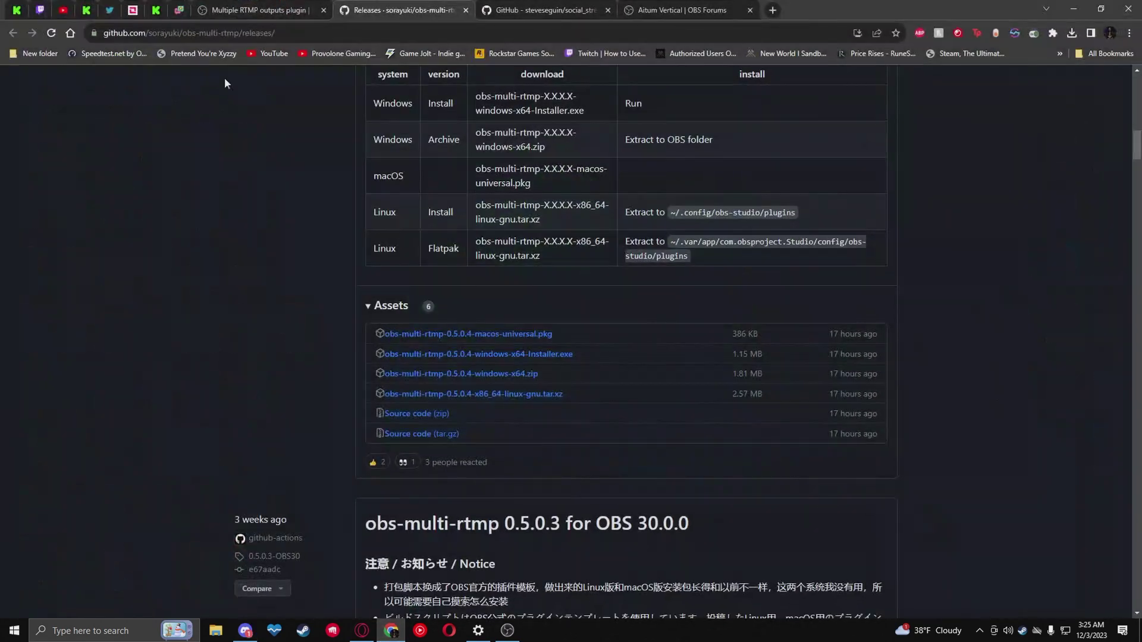
click(465, 10)
click(323, 10)
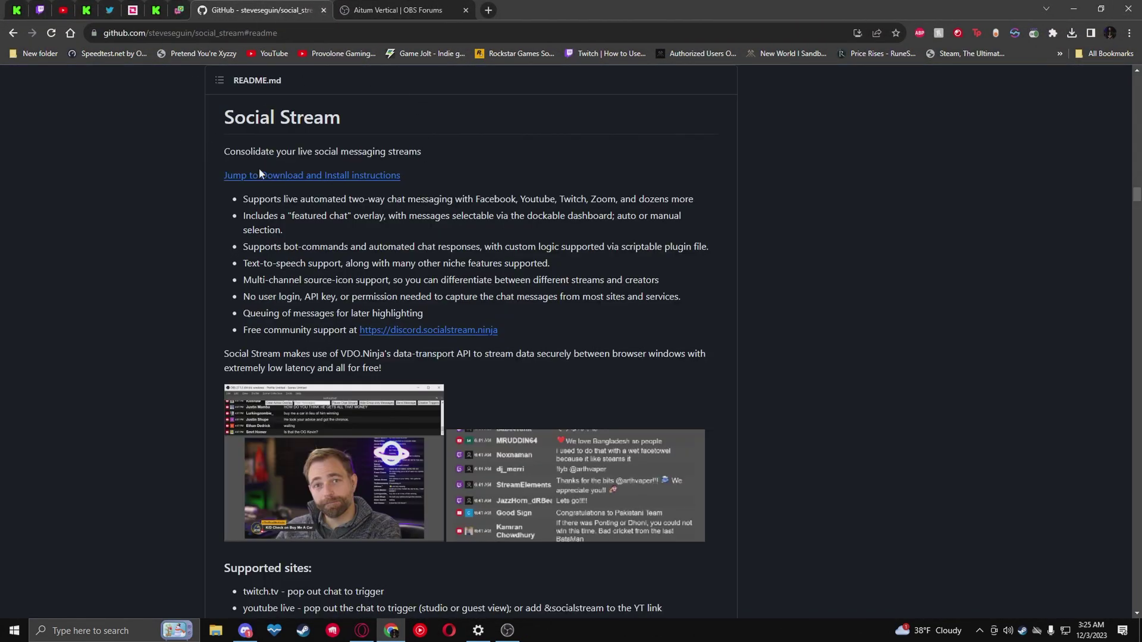
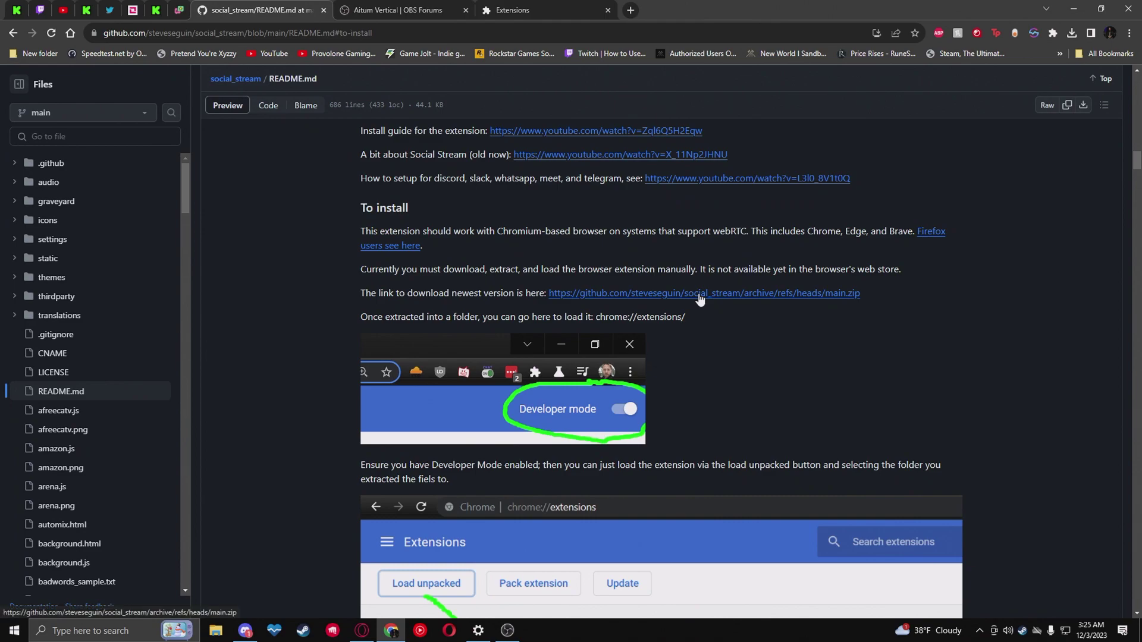
- Download the newest Social Stream main.zip from the install instructions and open the downloaded archive
click(699, 296)
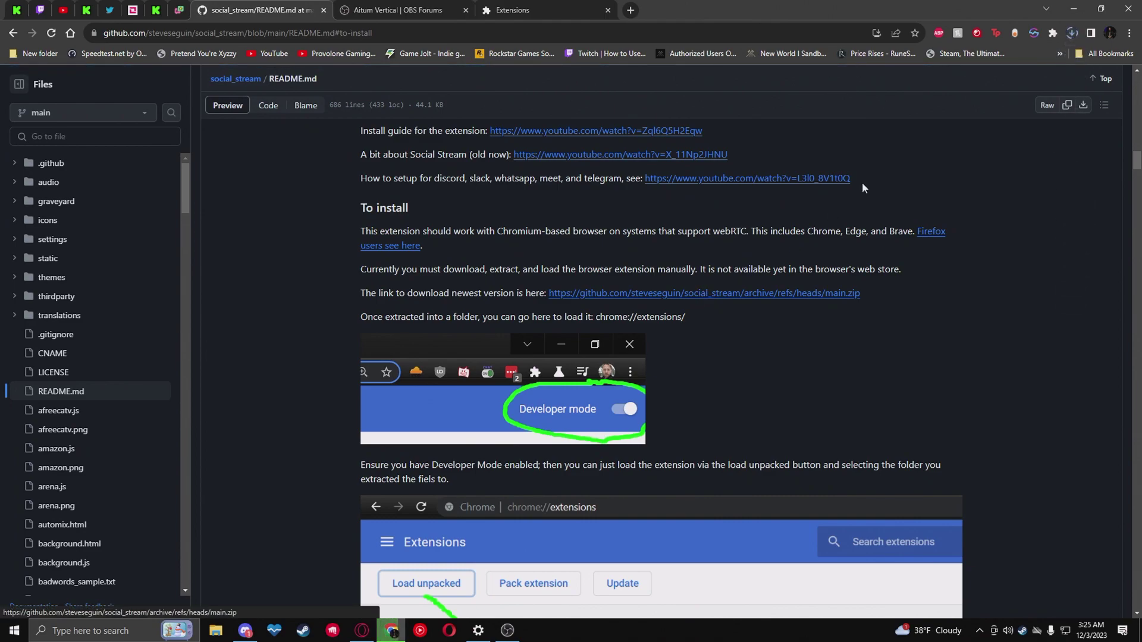
click(1071, 33)
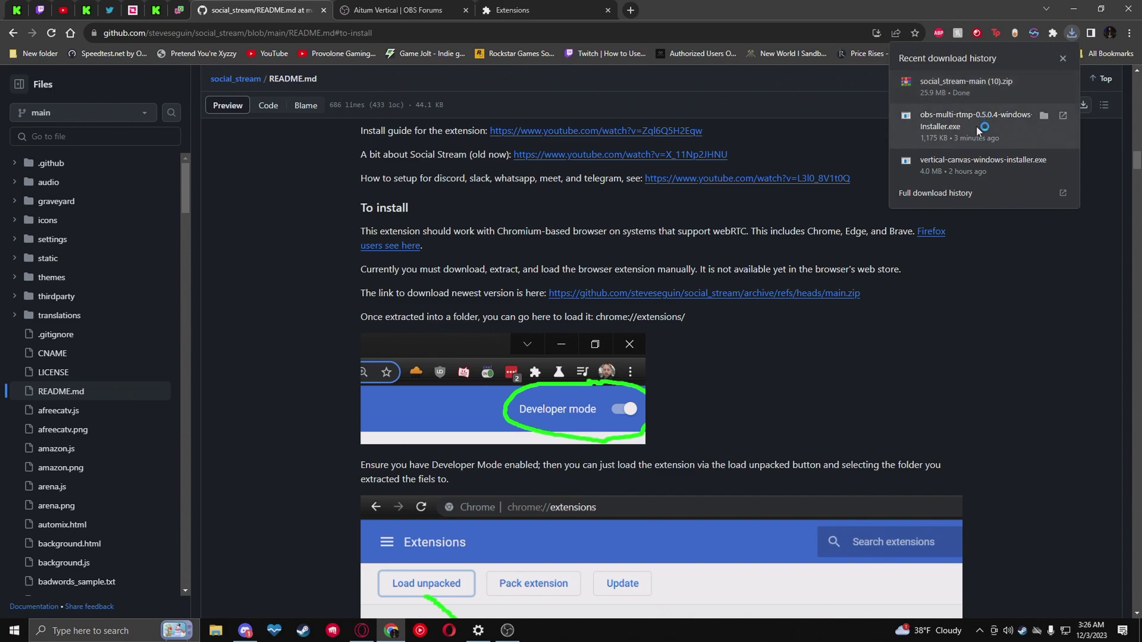
click(975, 83)
- Extract the archive into the Desktop's social_stream-main folder, replacing all existing files, and close WinRAR
click(804, 156)
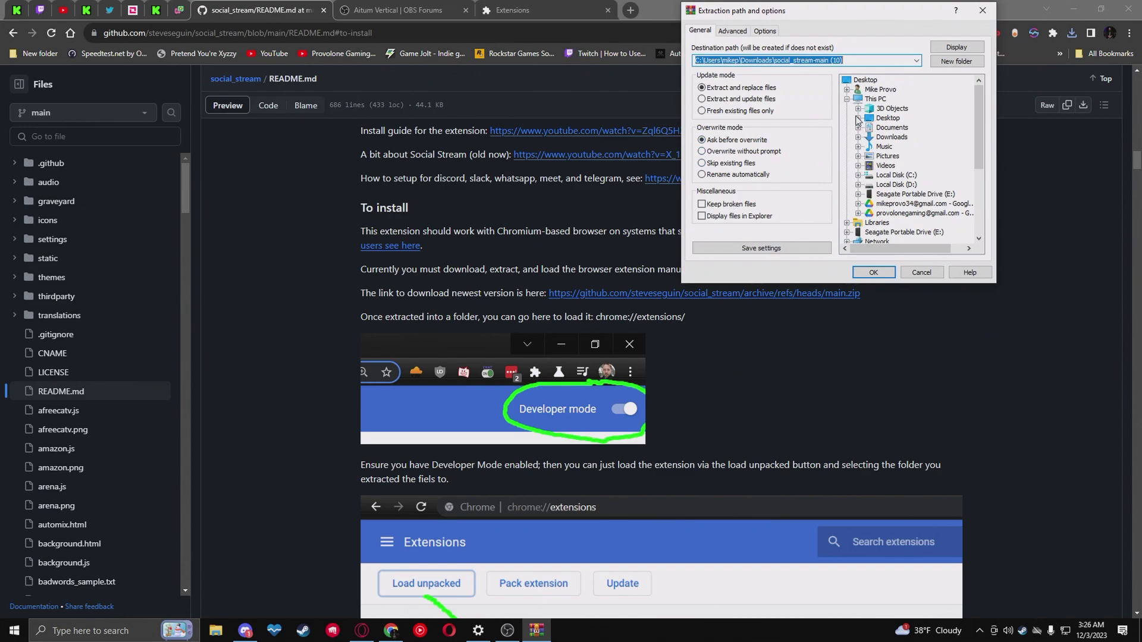
click(888, 118)
click(858, 118)
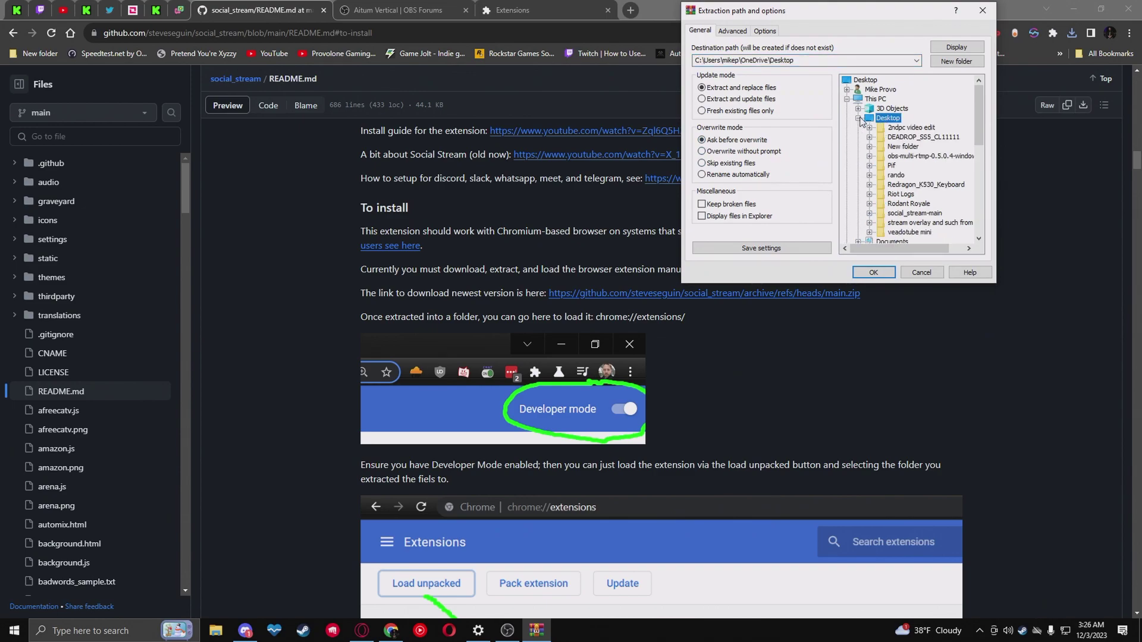
click(919, 214)
click(873, 273)
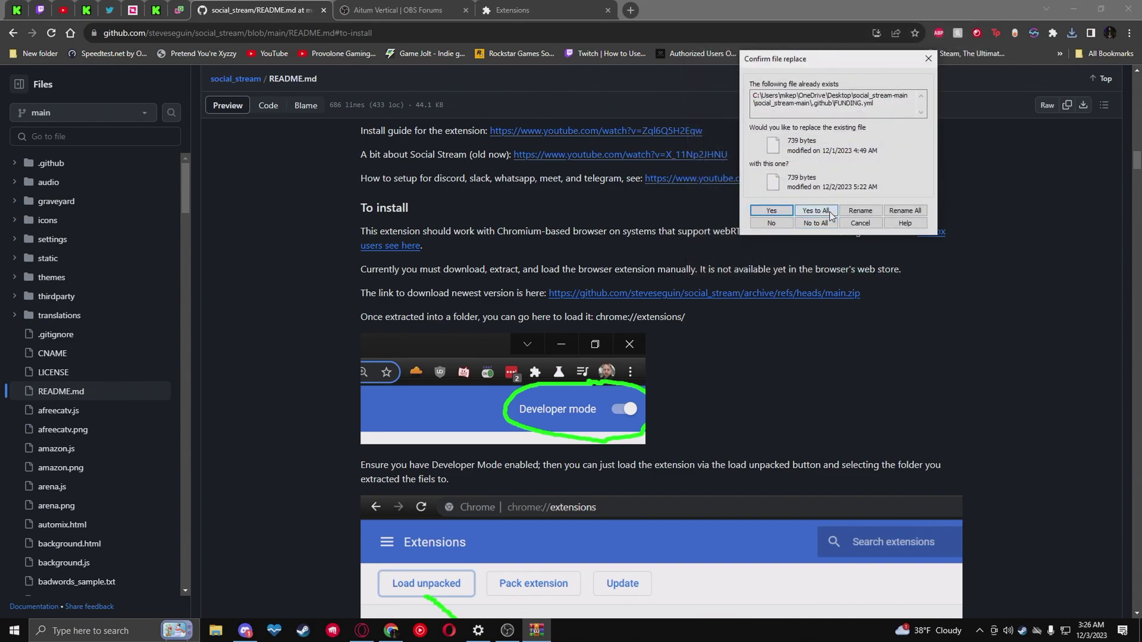
click(831, 216)
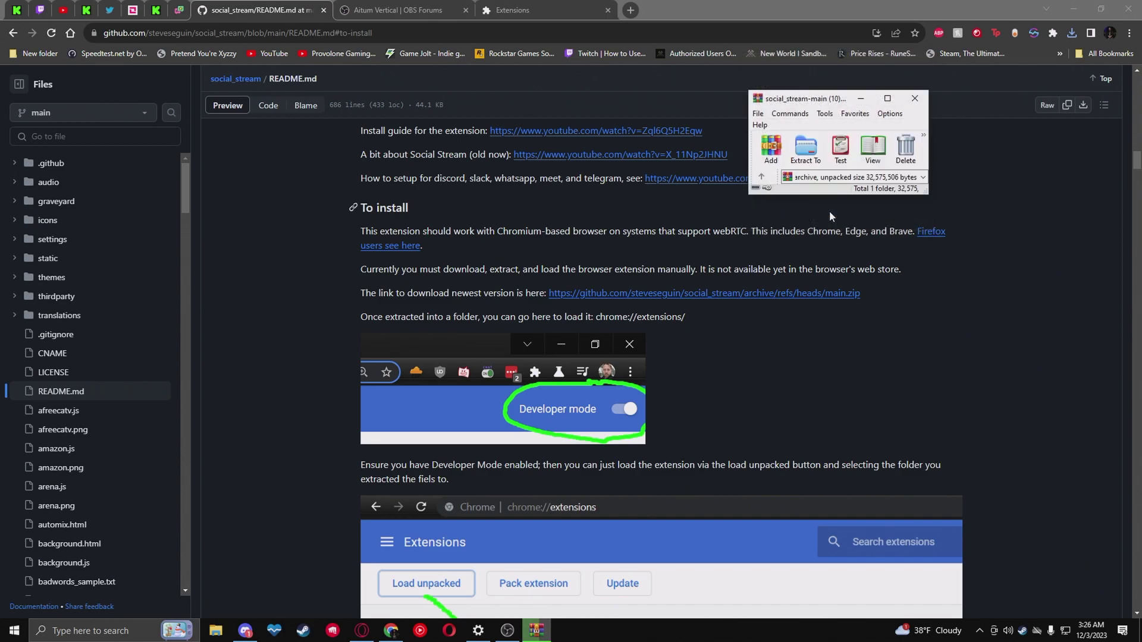
click(915, 99)
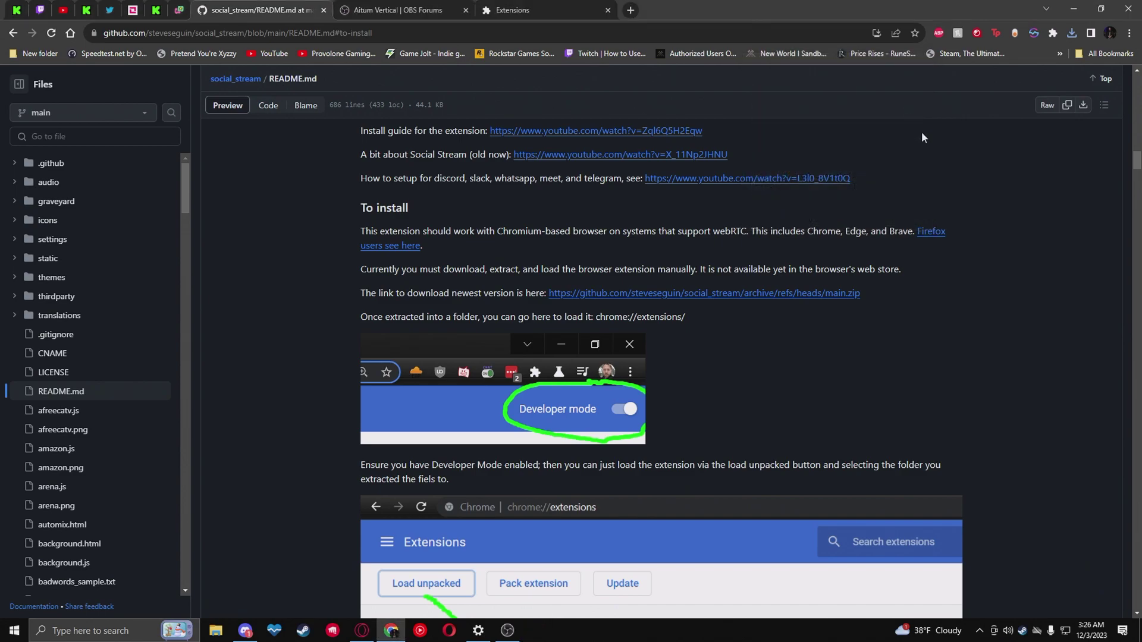
- Open Chrome's Extensions page and toggle Developer mode off and back on
click(563, 8)
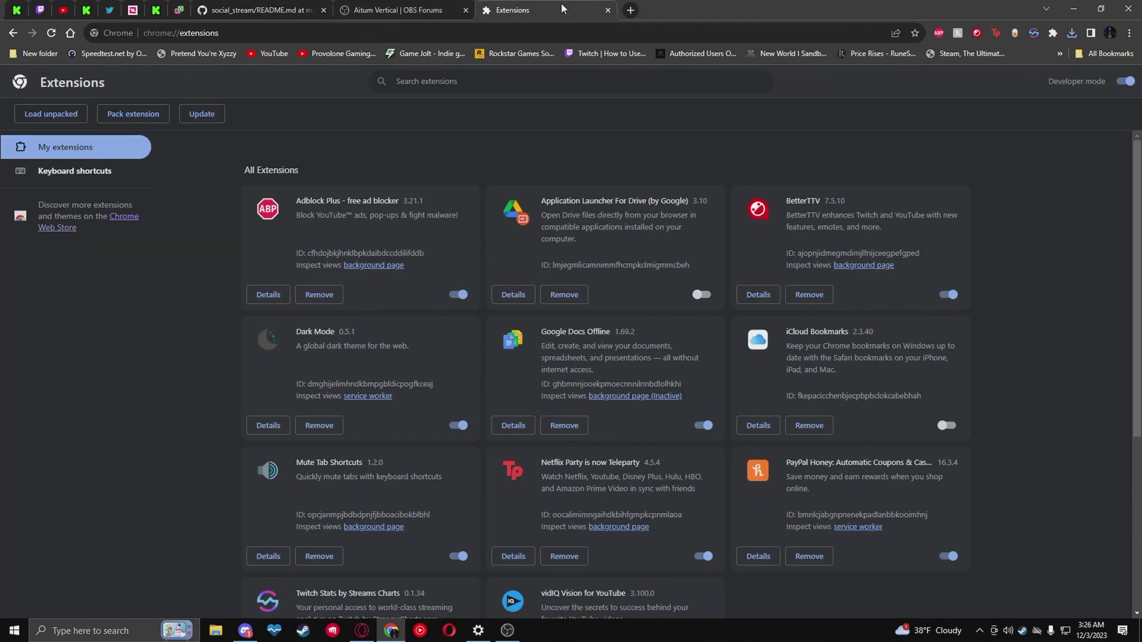
click(1124, 82)
click(1125, 82)
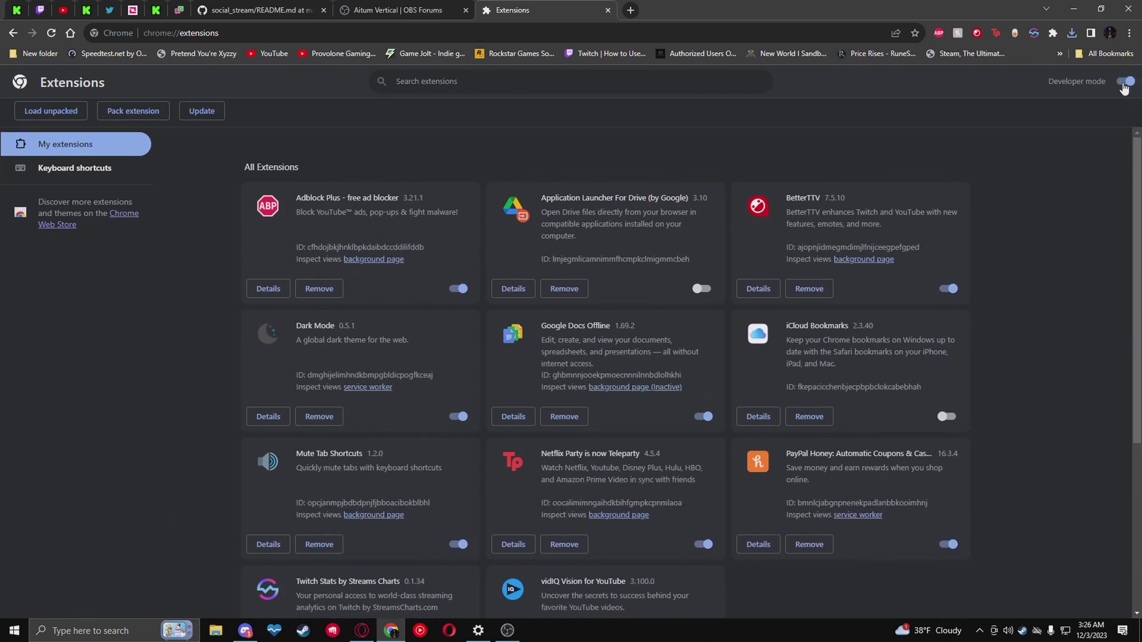
- Load the Desktop's outer social_stream-main folder as an unpacked extension
click(58, 117)
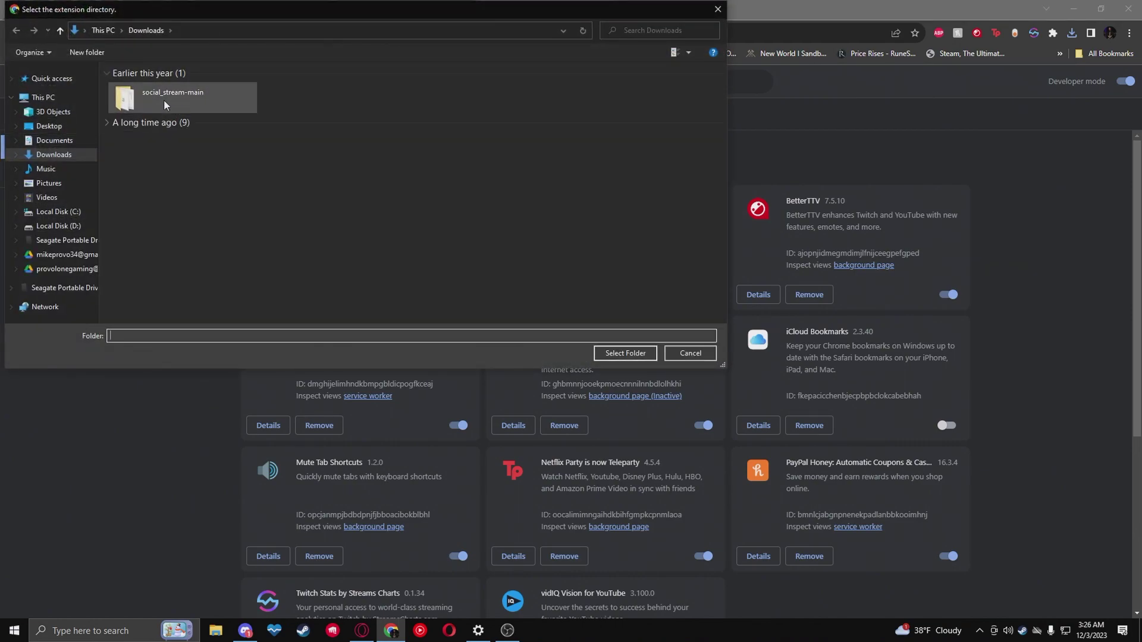
click(157, 101)
click(49, 126)
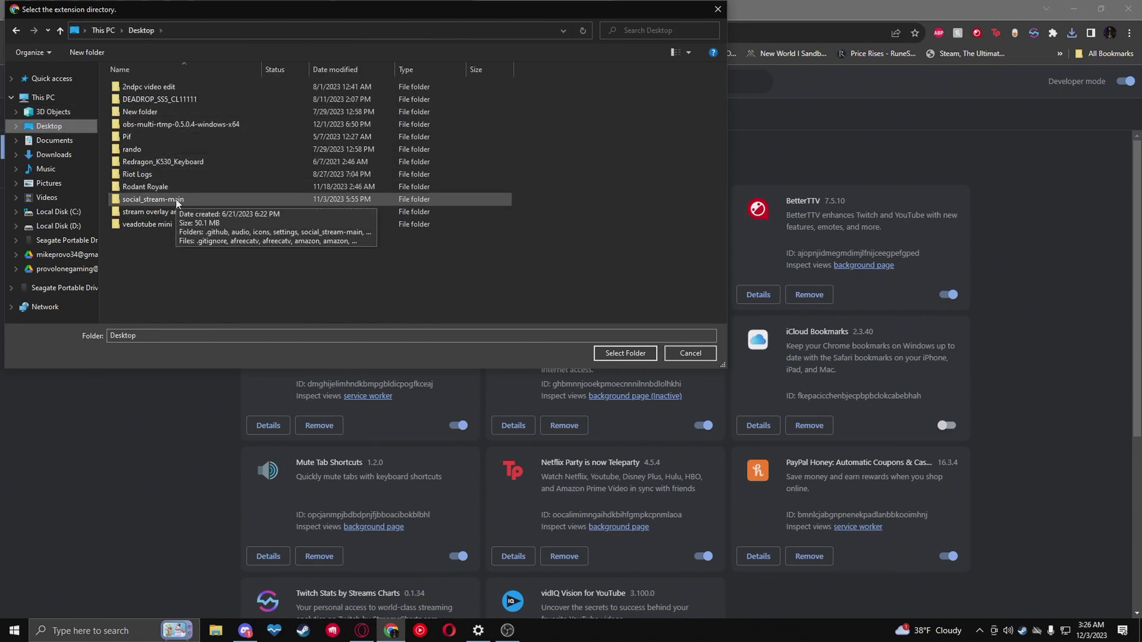
click(179, 201)
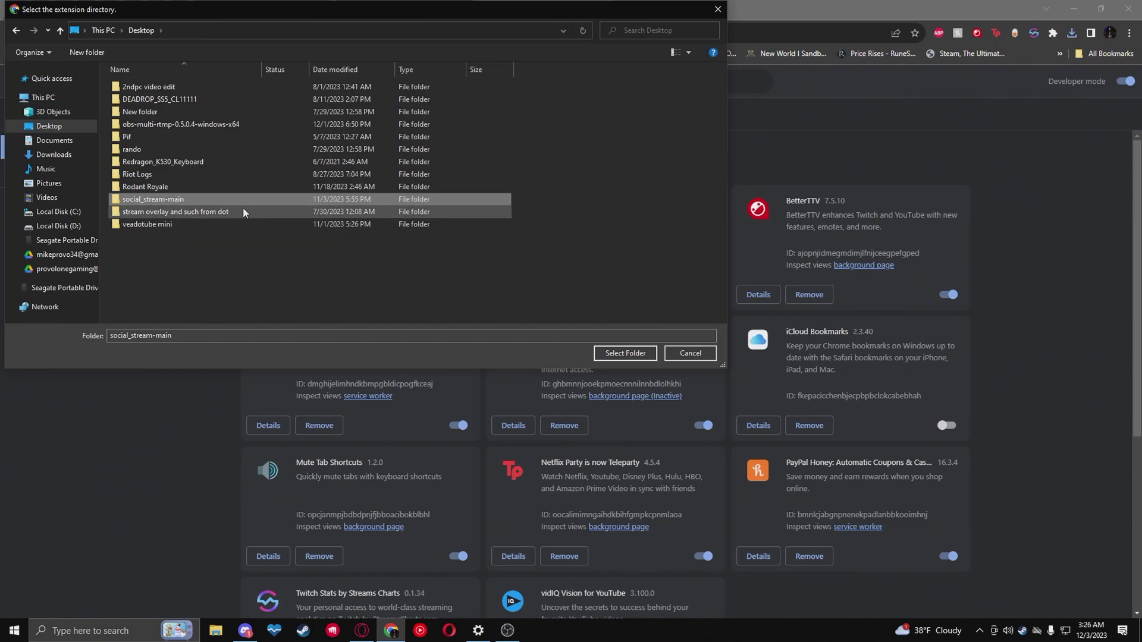
click(625, 353)
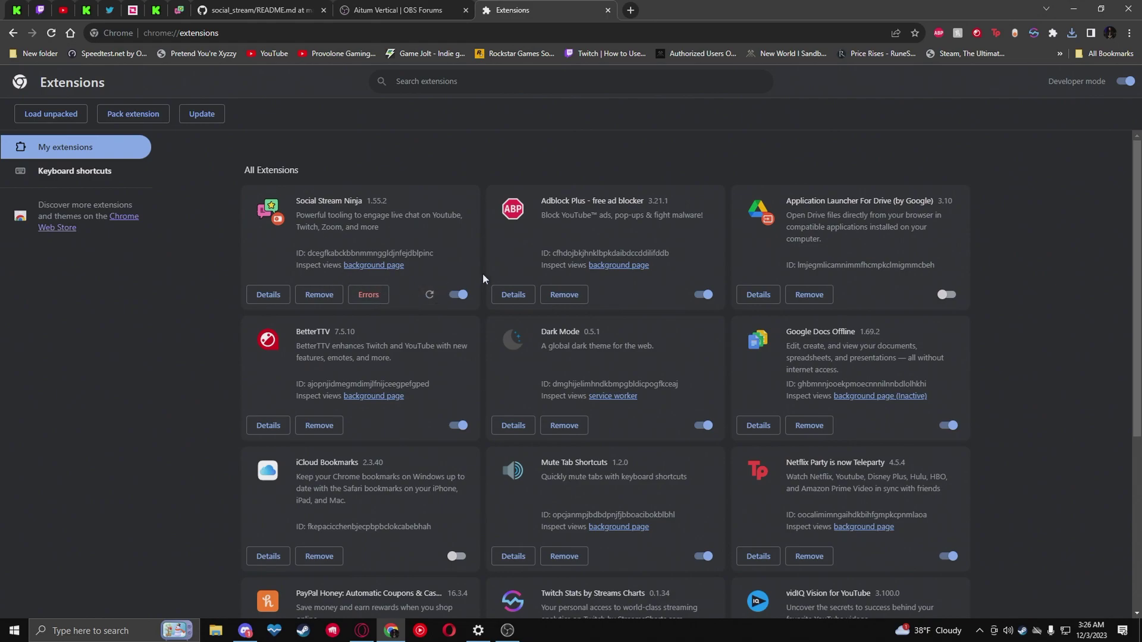
- Check the loaded extension's errors, load the nested social_stream-main folder as an unpacked extension, and return to the extensions list
click(369, 295)
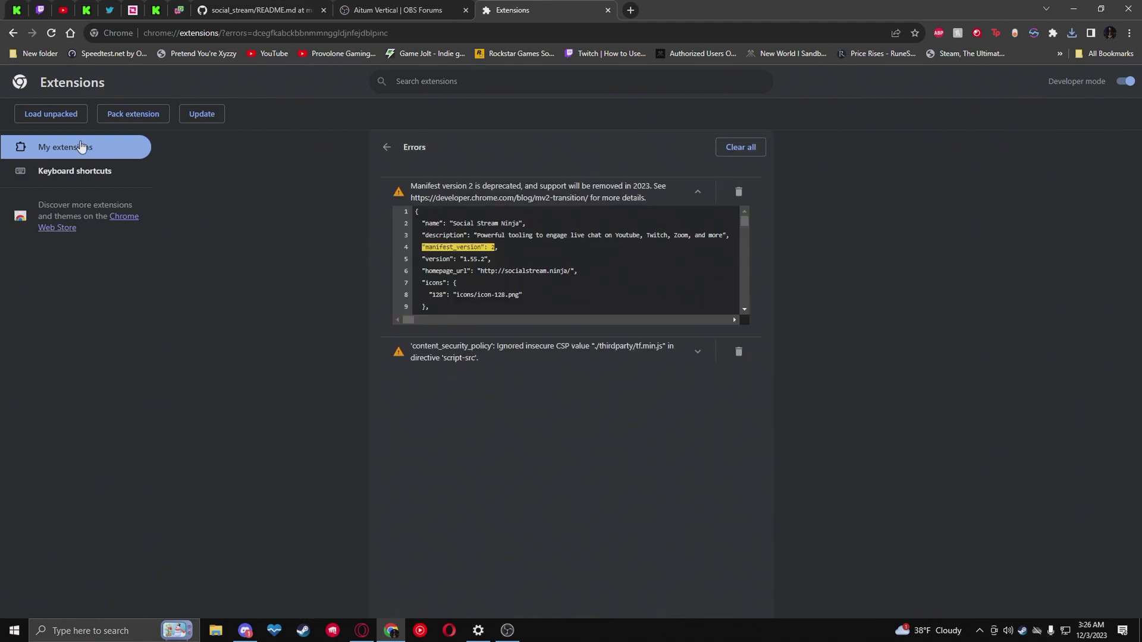
click(61, 114)
click(166, 138)
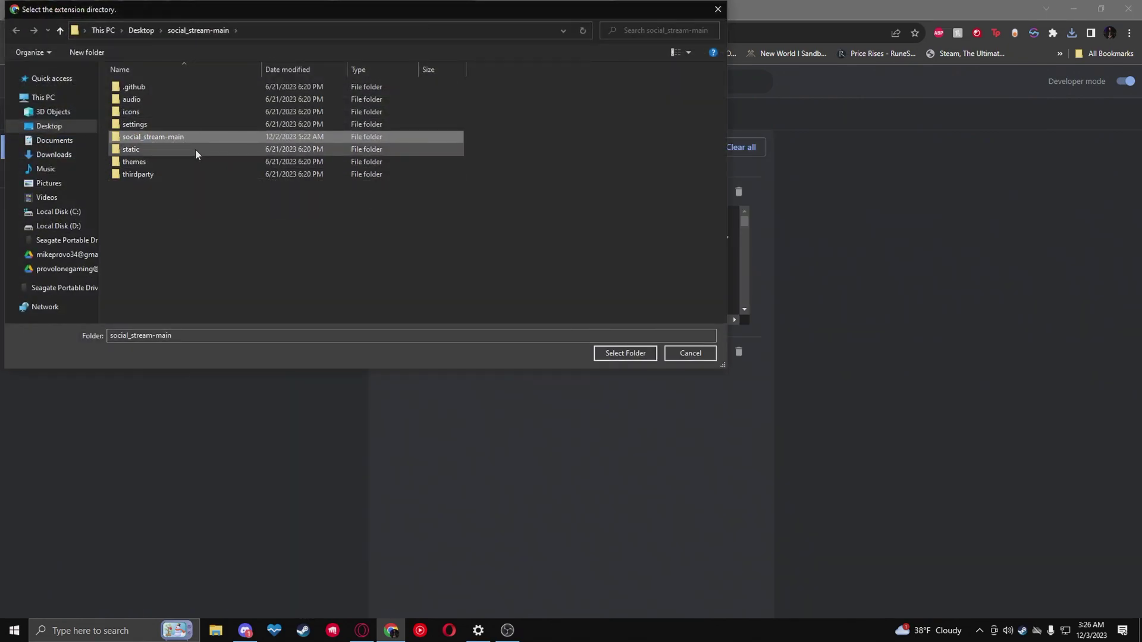
click(614, 354)
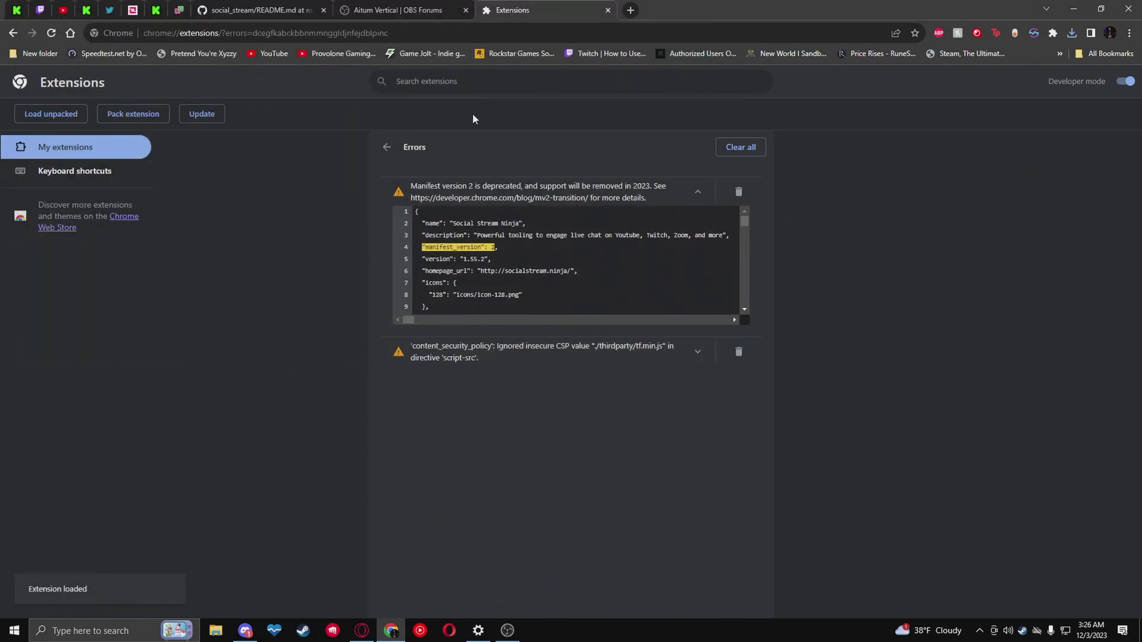
click(388, 149)
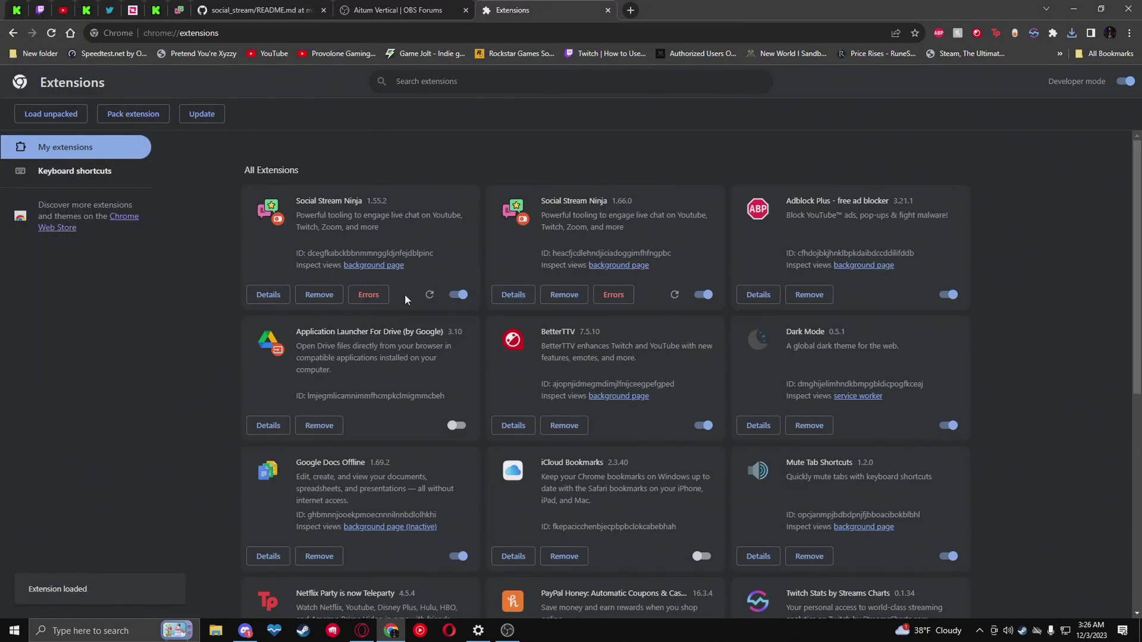
- Check the errors of Social Stream Ninja 1.55.2 and remove that older version from Chrome
click(368, 295)
click(390, 146)
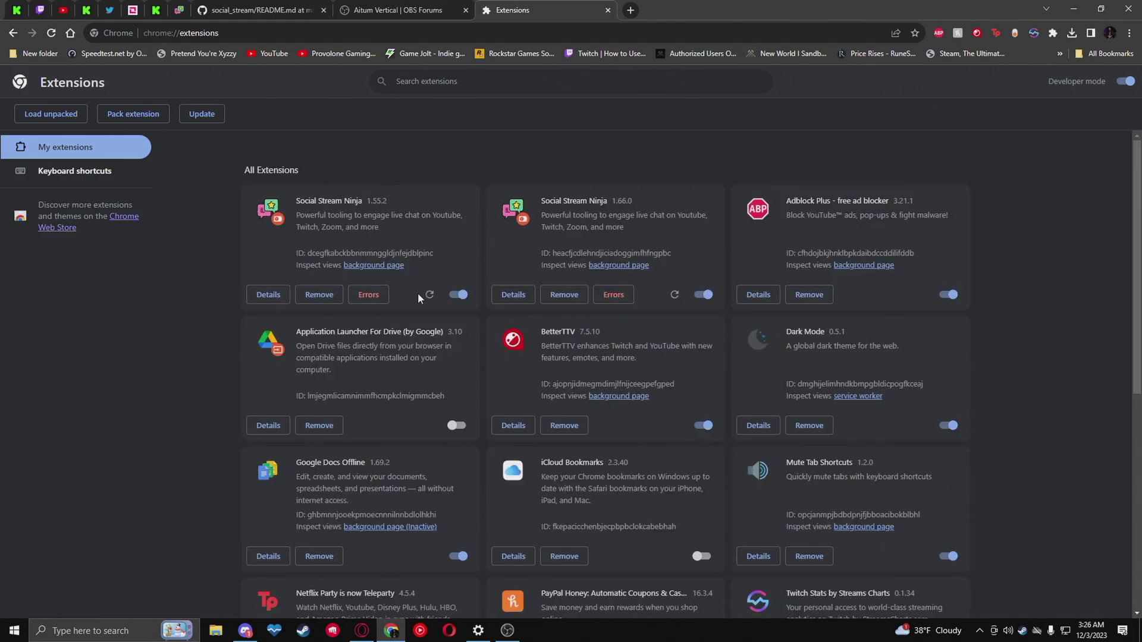
click(318, 294)
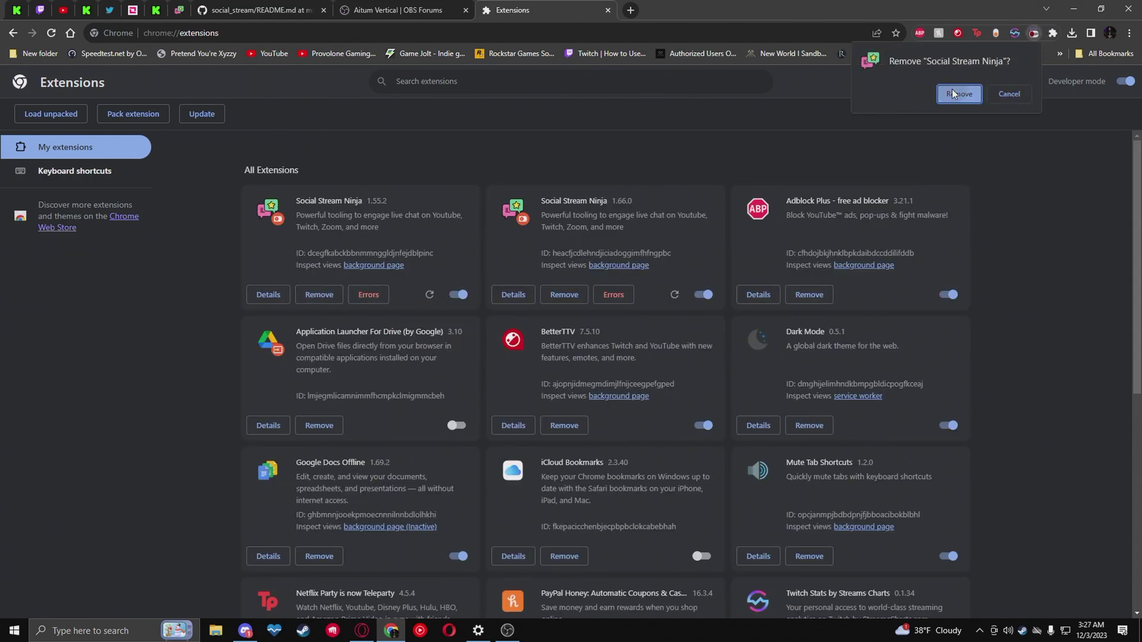
click(953, 94)
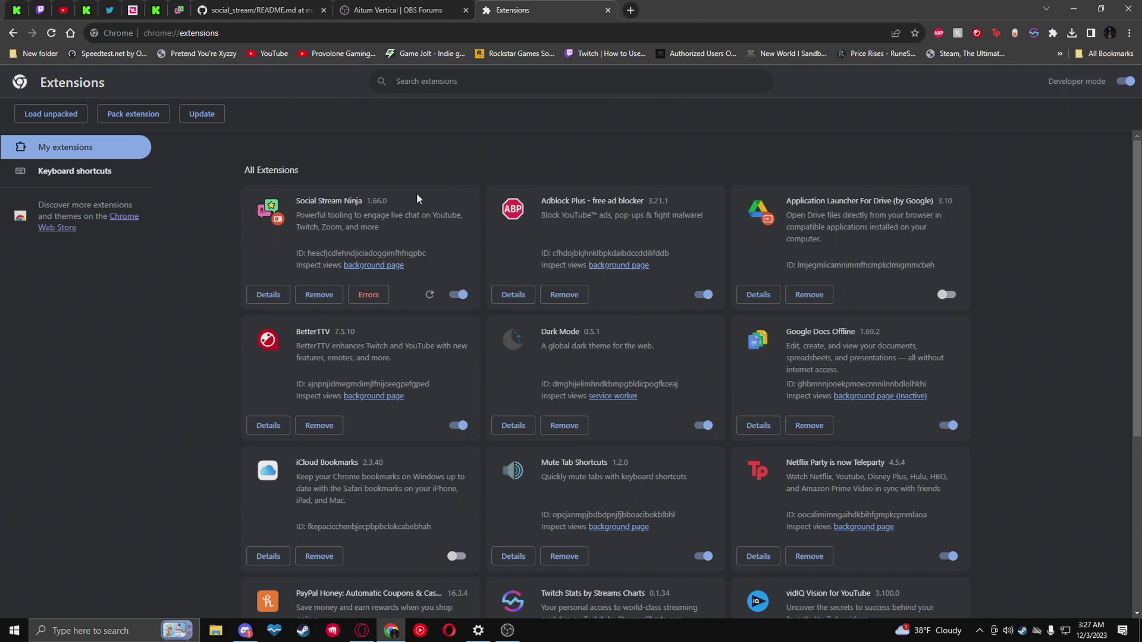
- Pin the Social Stream Ninja extension in Chrome and switch it to active
click(1054, 34)
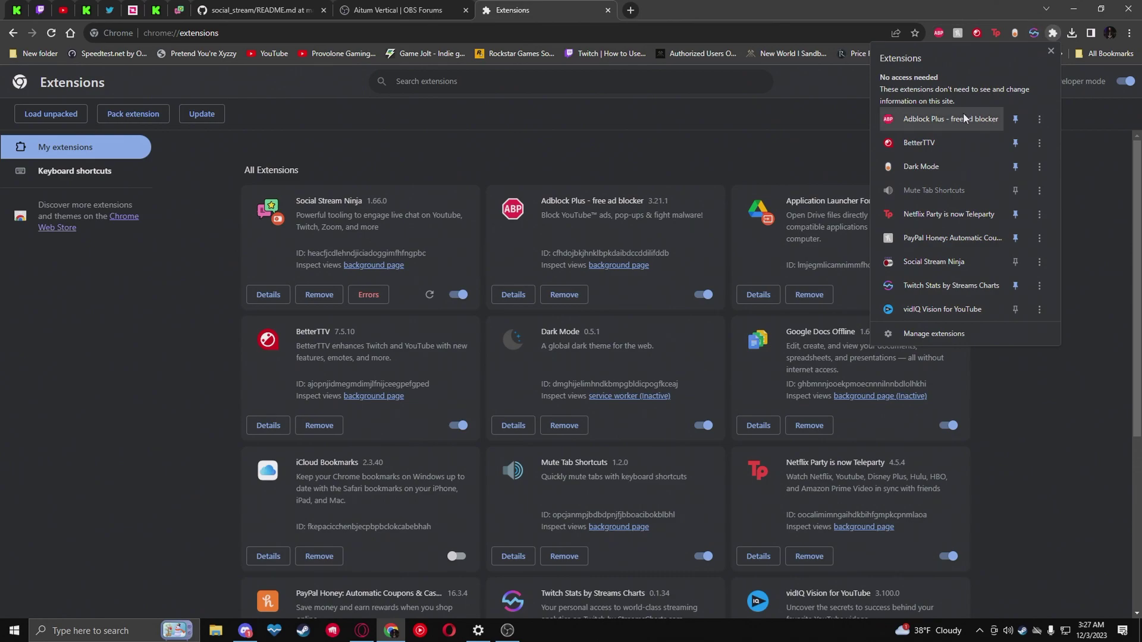
click(1015, 262)
click(1070, 239)
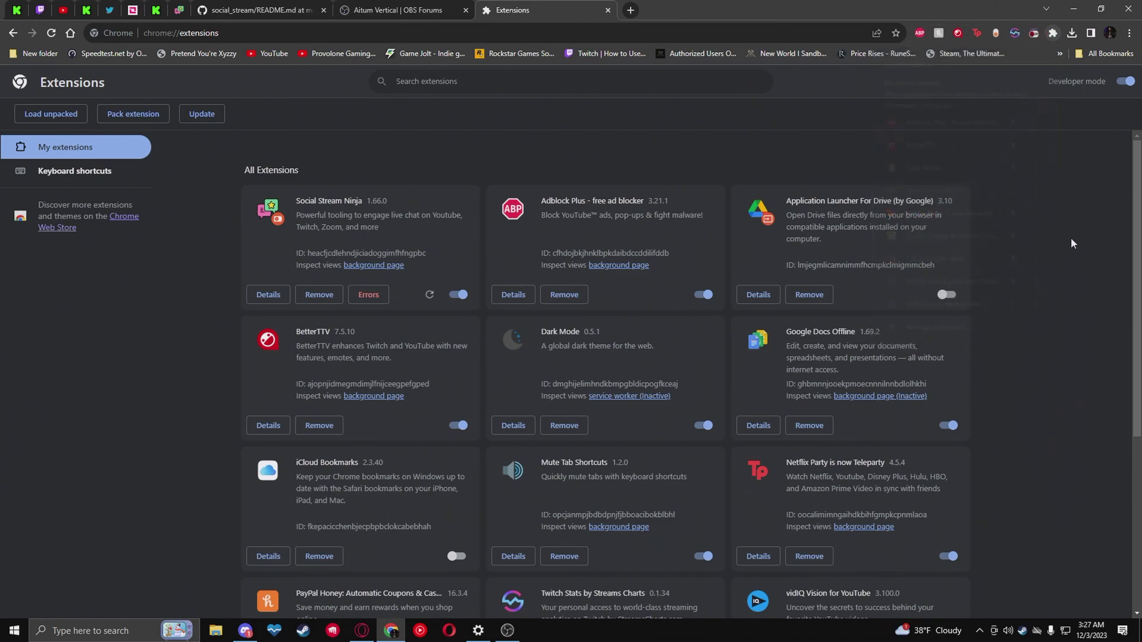
click(1034, 33)
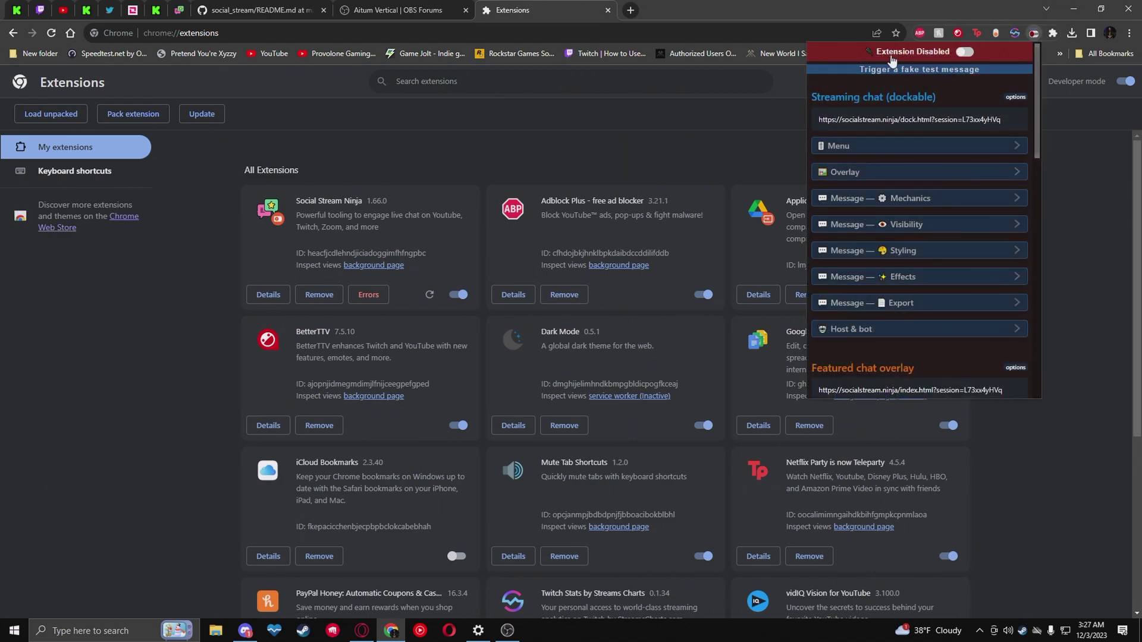
click(962, 52)
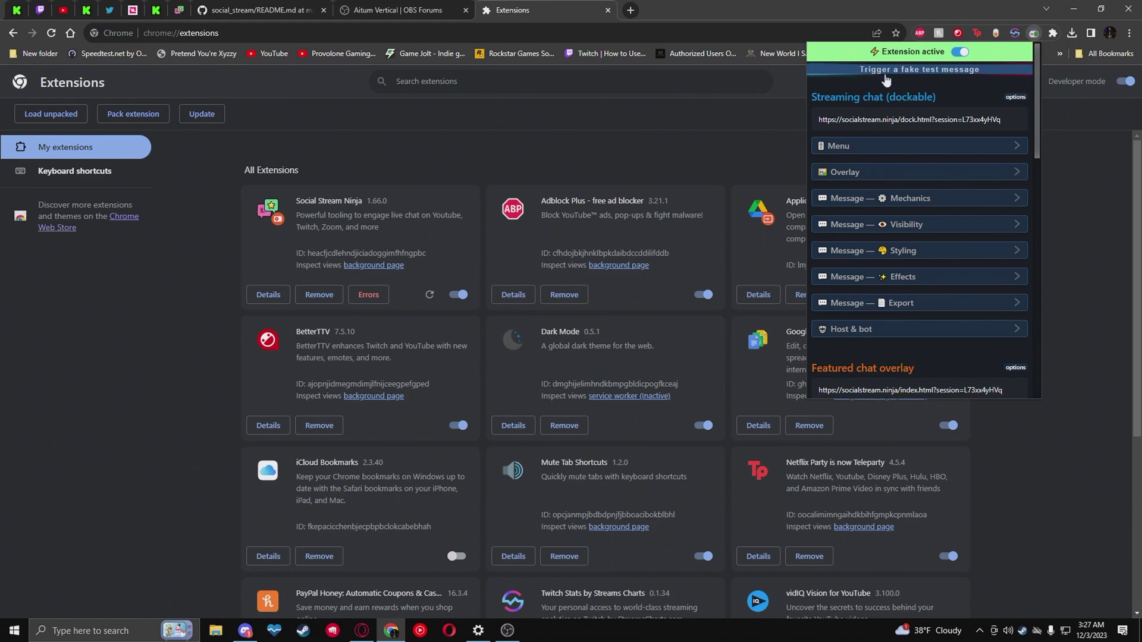
- Turn on the dark mode black page background for the dockable streaming chat and make messages start at the bottom
mouse_move(954, 97)
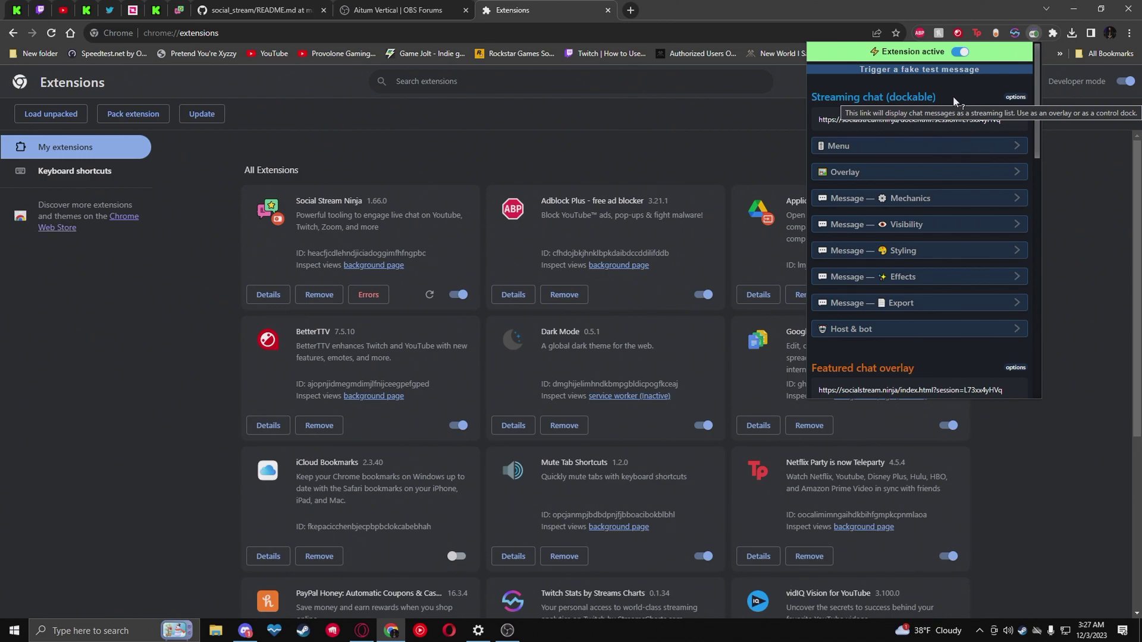
click(929, 173)
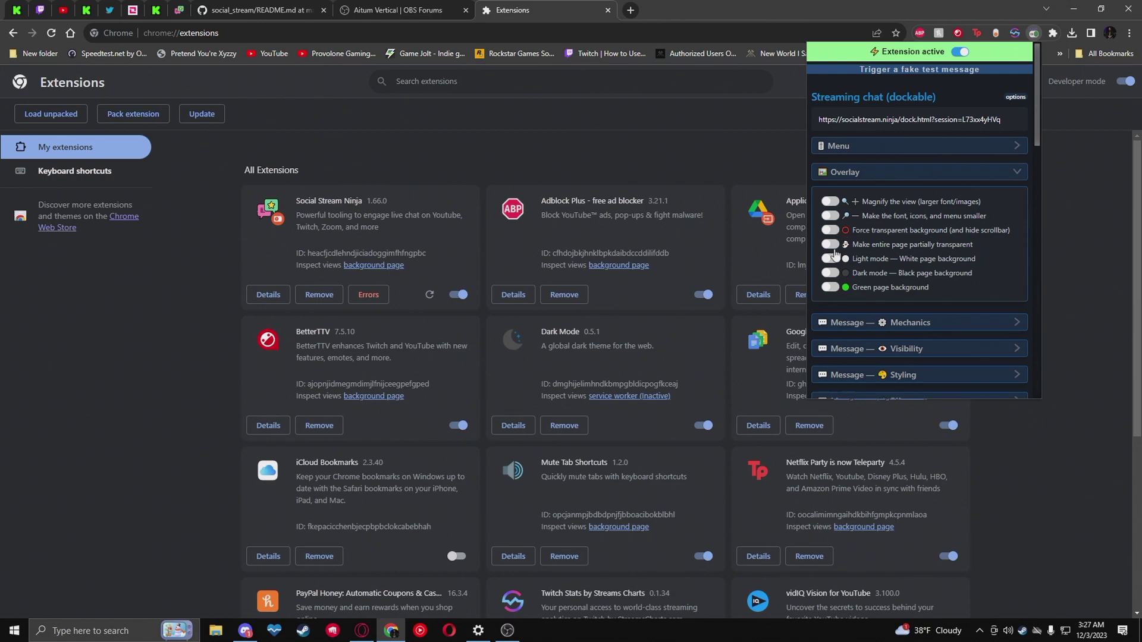
click(830, 274)
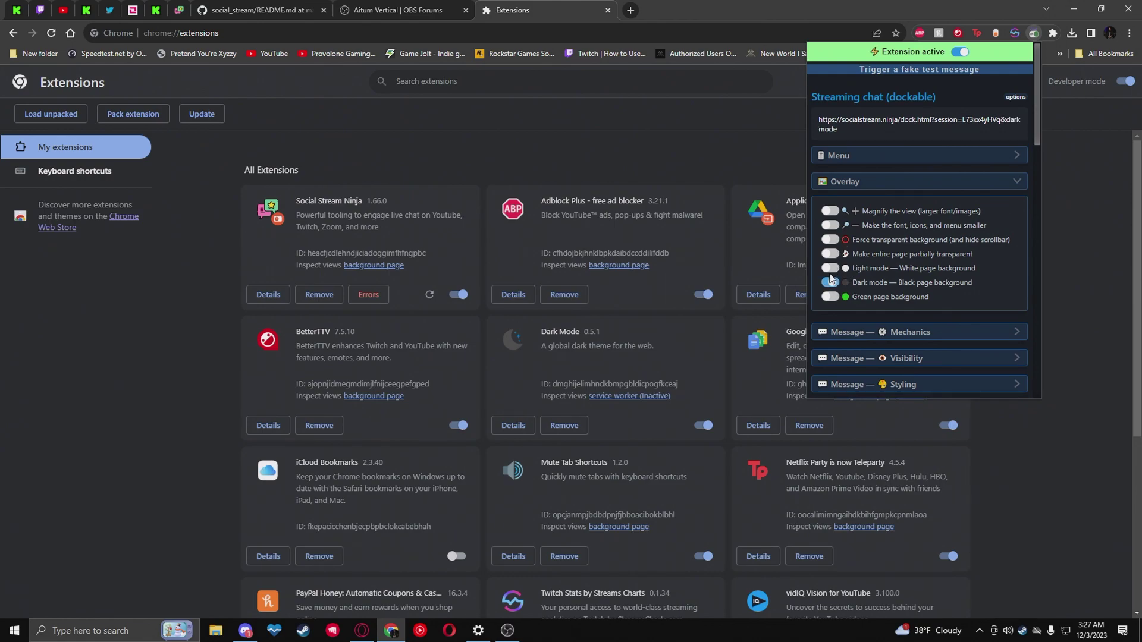
click(865, 184)
click(880, 209)
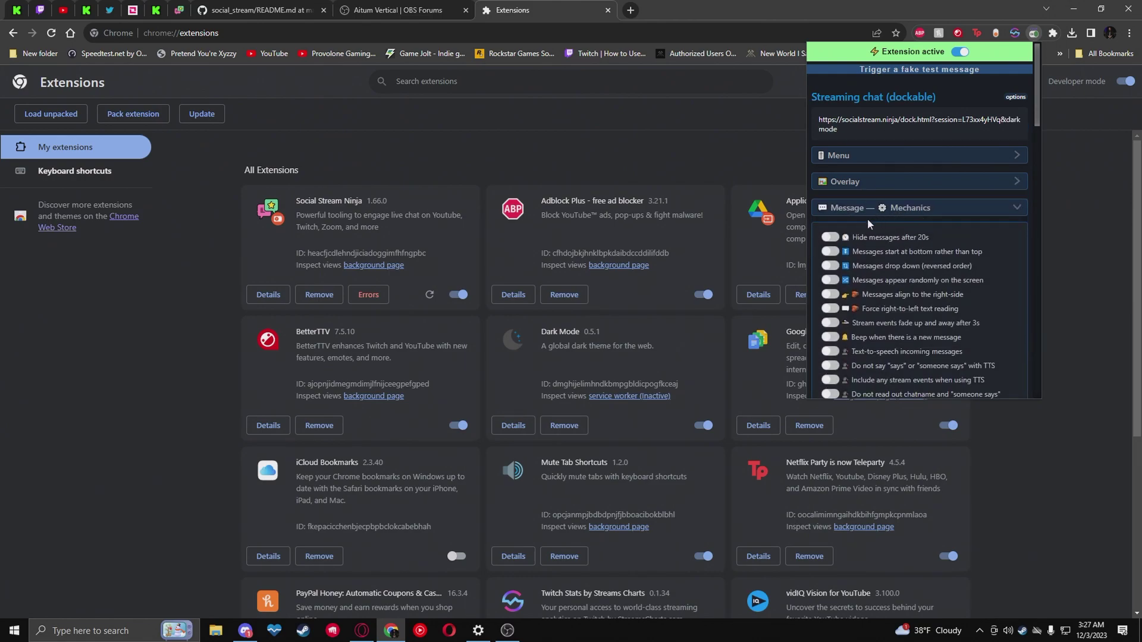
click(845, 251)
click(896, 204)
- Review the message visibility options of the dockable streaming chat without changing any
click(931, 238)
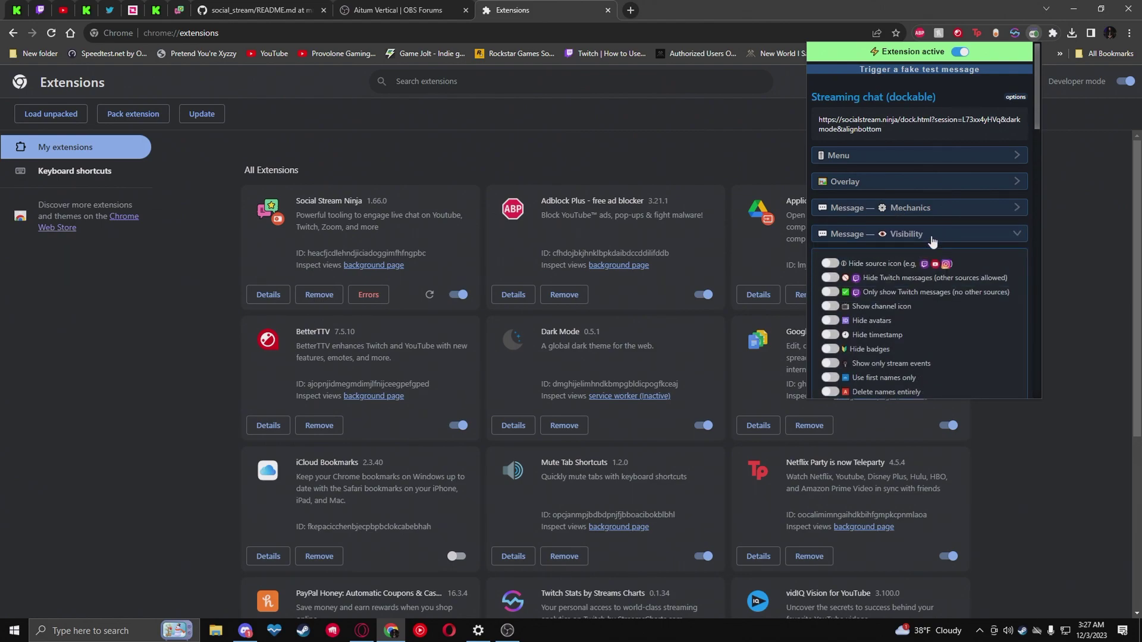
scroll(896, 189, down, 2)
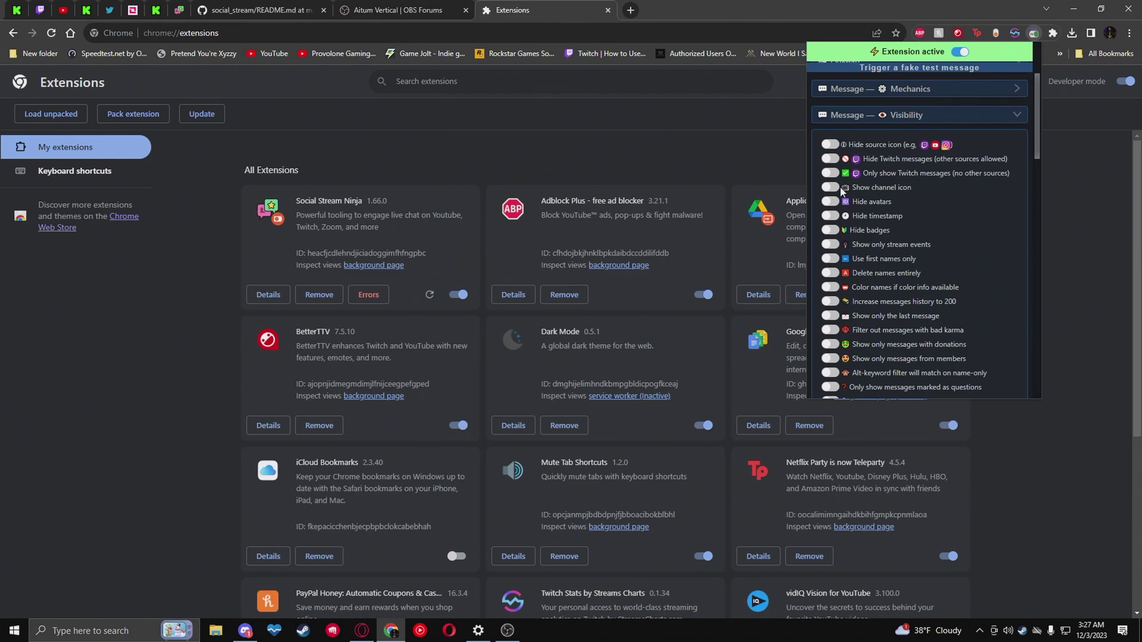
scroll(880, 284, down, 2)
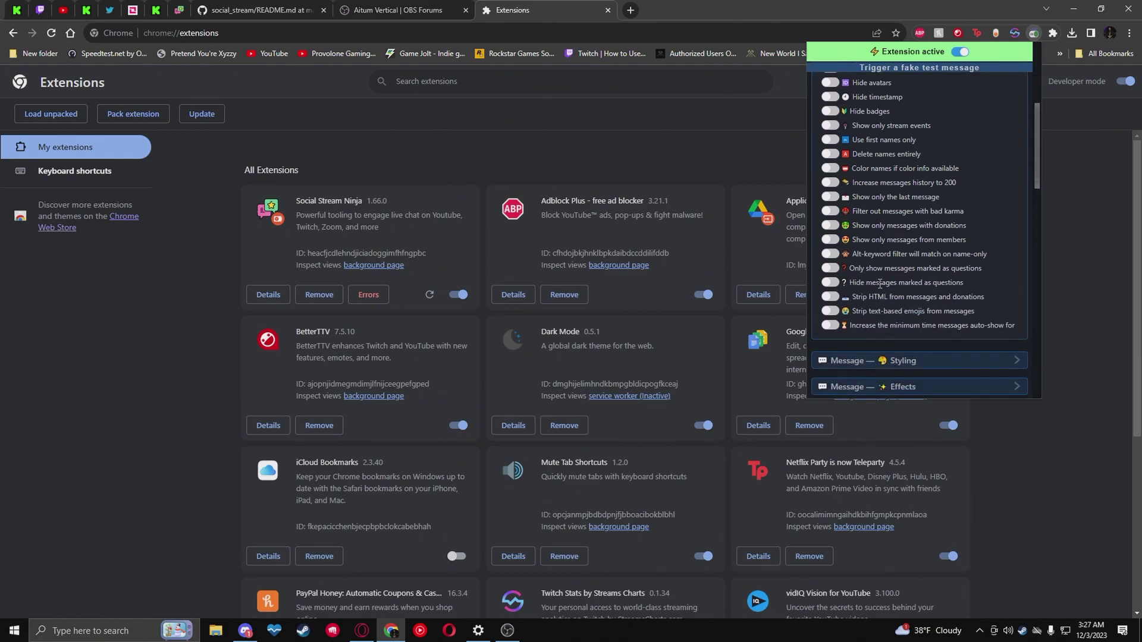
scroll(885, 229, up, 2)
scroll(892, 245, down, 2)
scroll(925, 125, up, 2)
click(925, 119)
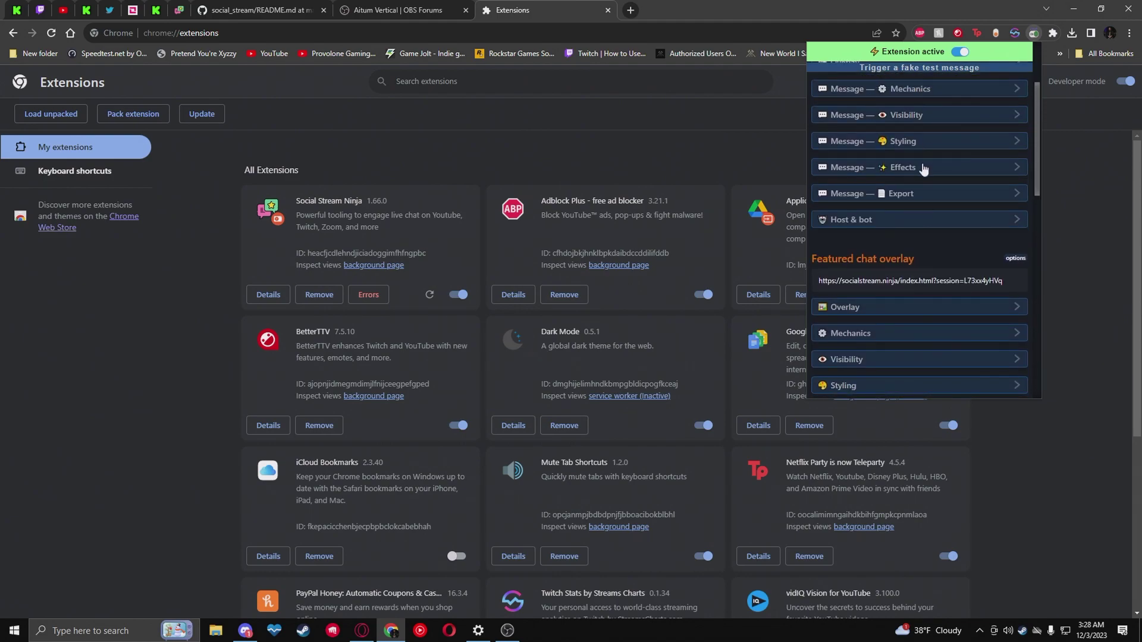
- Enable larger emojis in the streaming chat's message styling and briefly check the message effects options
click(925, 143)
scroll(909, 215, down, 1)
click(830, 250)
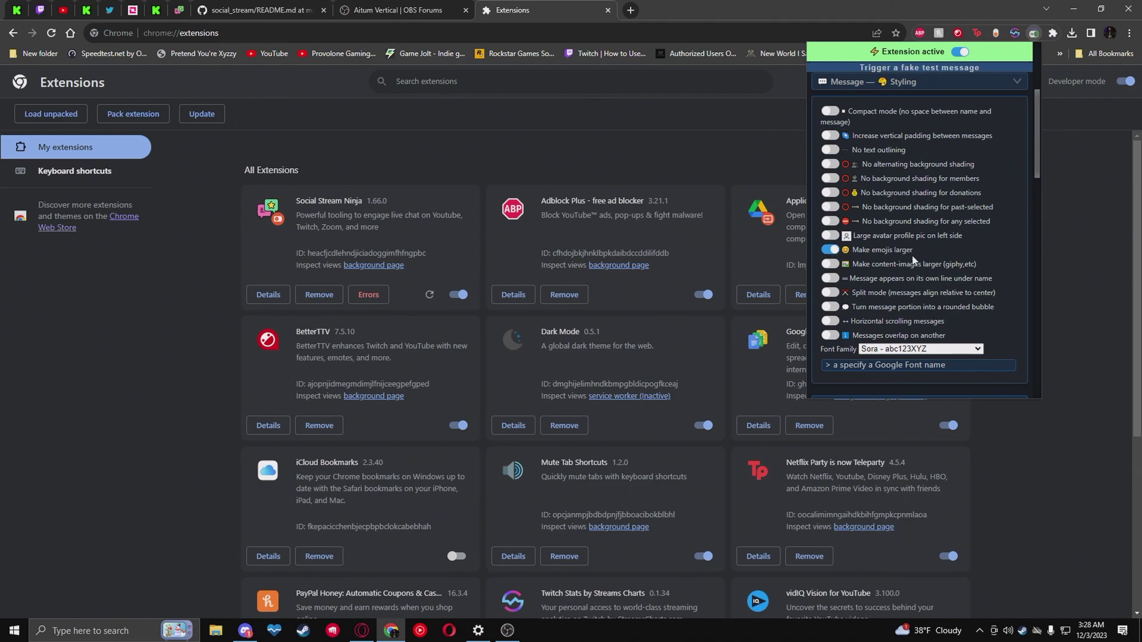
scroll(913, 259, up, 2)
click(939, 144)
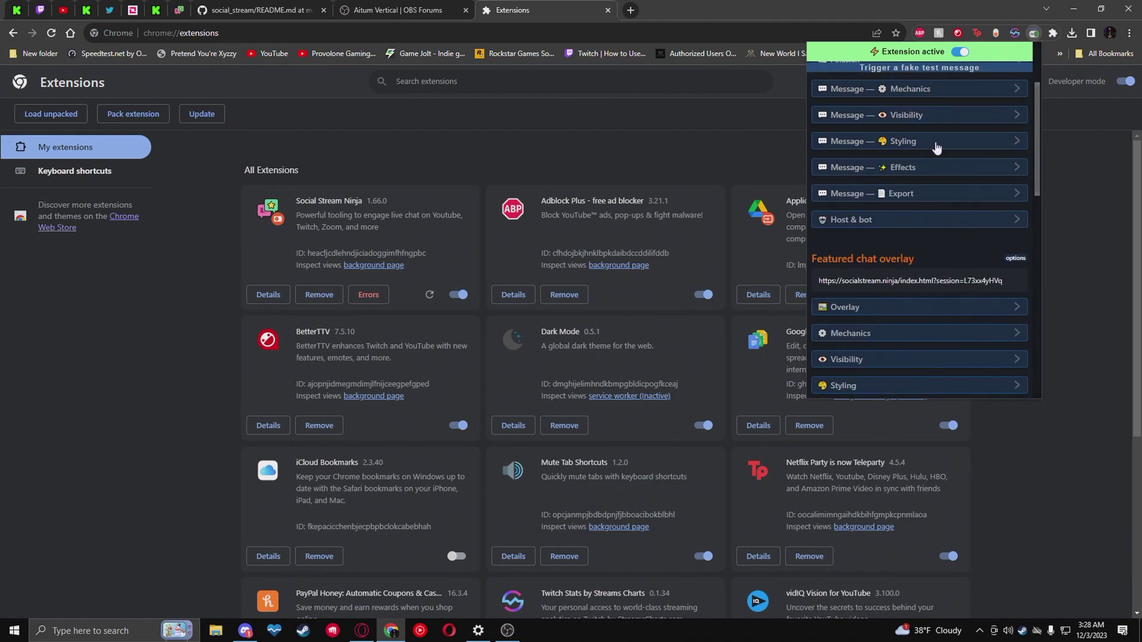
click(921, 168)
click(920, 171)
scroll(912, 215, up, 2)
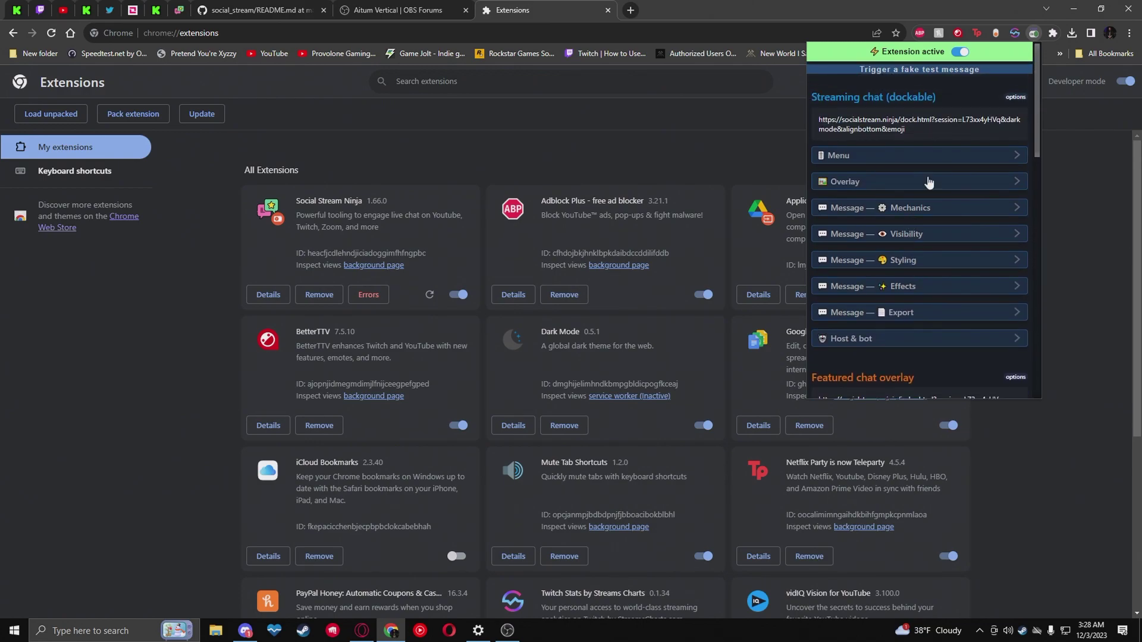
- Copy the dockable streaming chat's link address, then open the chat dashboard in Chrome and scroll it to the bottom
right_click(899, 132)
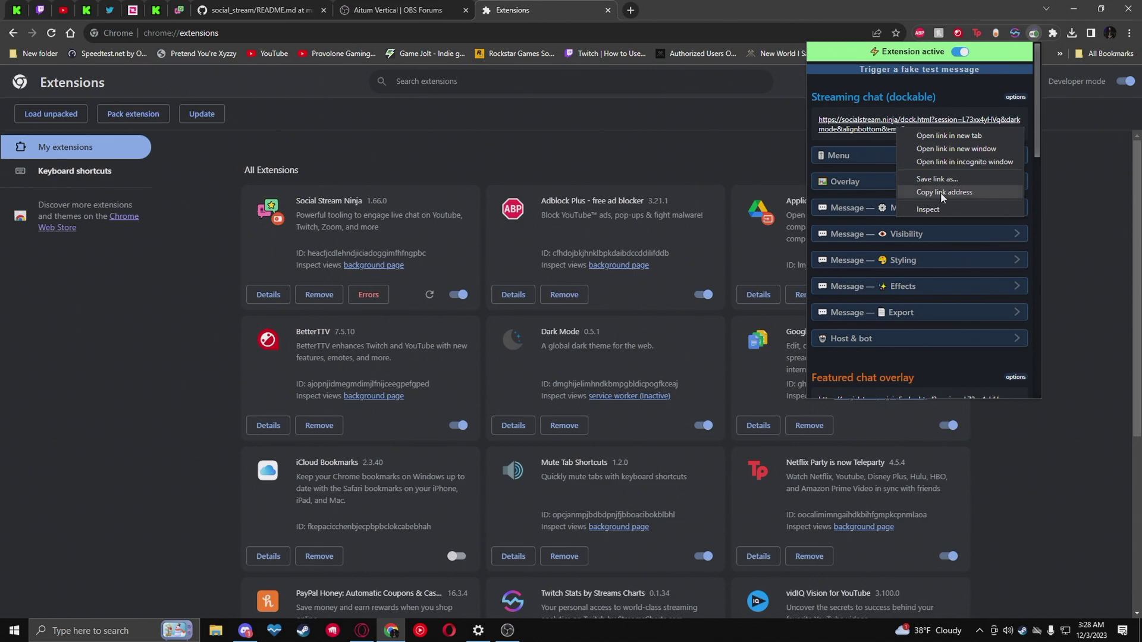
click(941, 191)
click(891, 125)
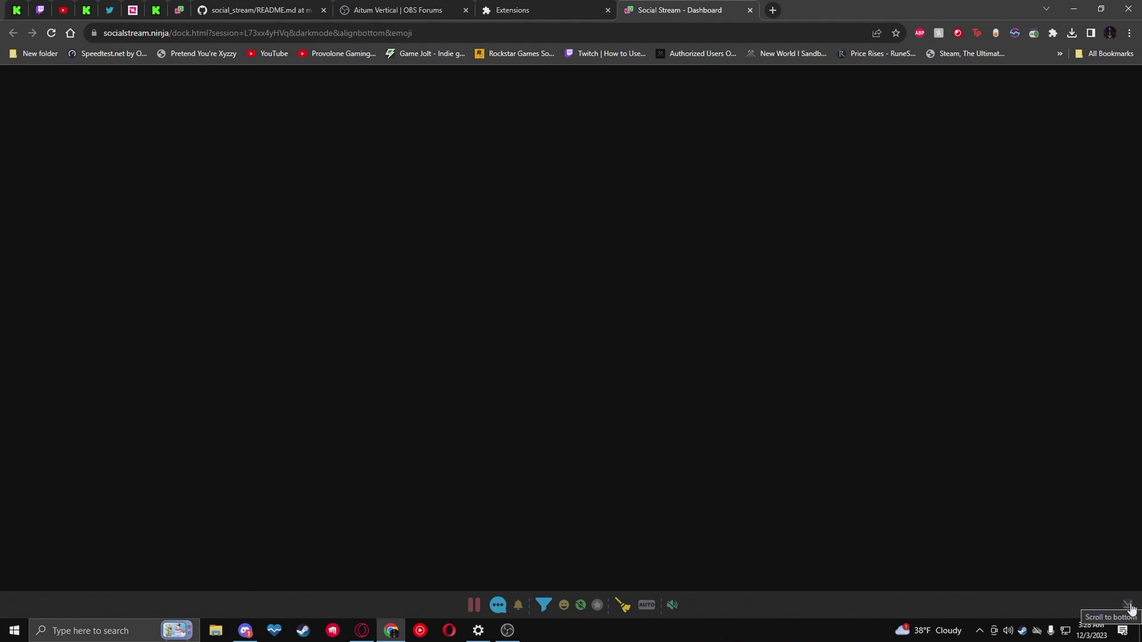
click(1130, 608)
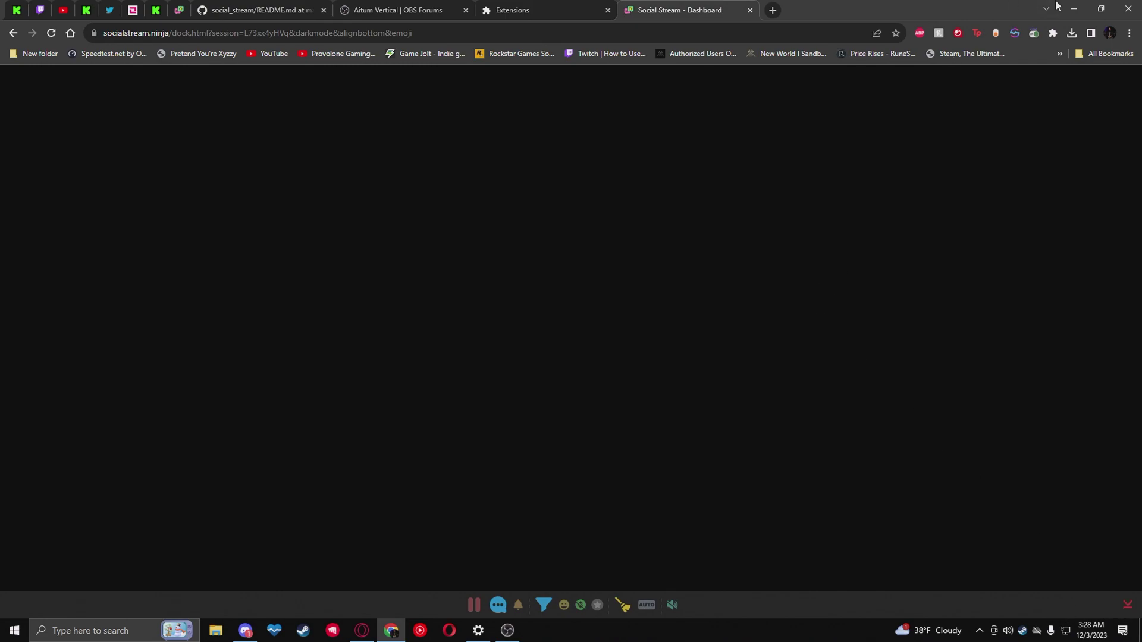
- Minimize Chrome, switch to OBS, and add a custom browser dock named "Multi Chat" using the copied streaming chat link
click(1074, 8)
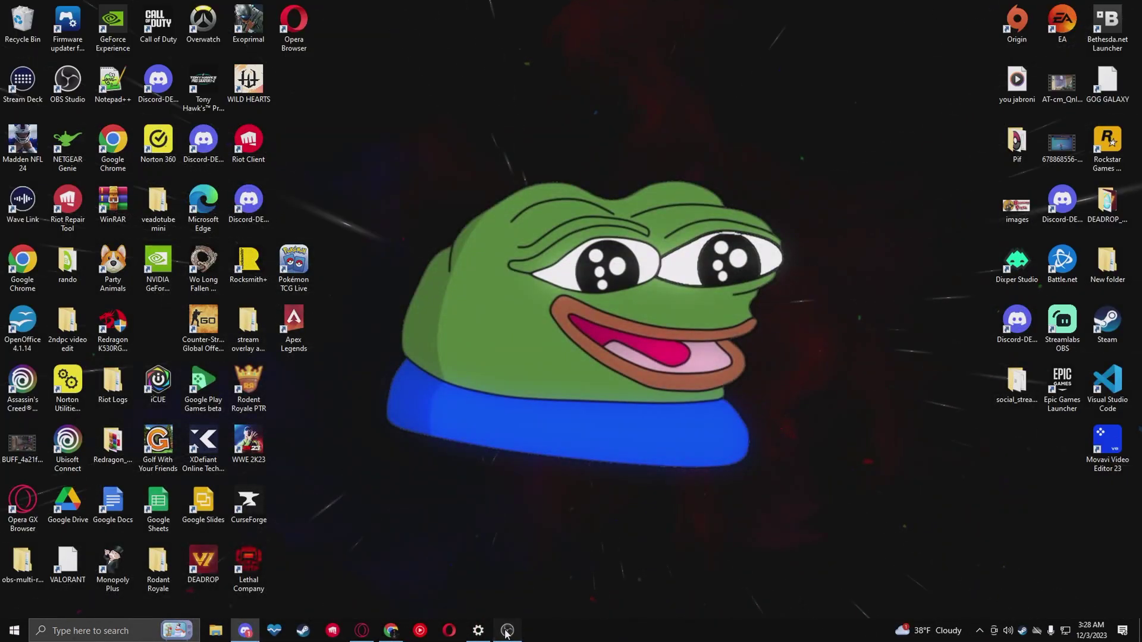
click(507, 632)
click(95, 23)
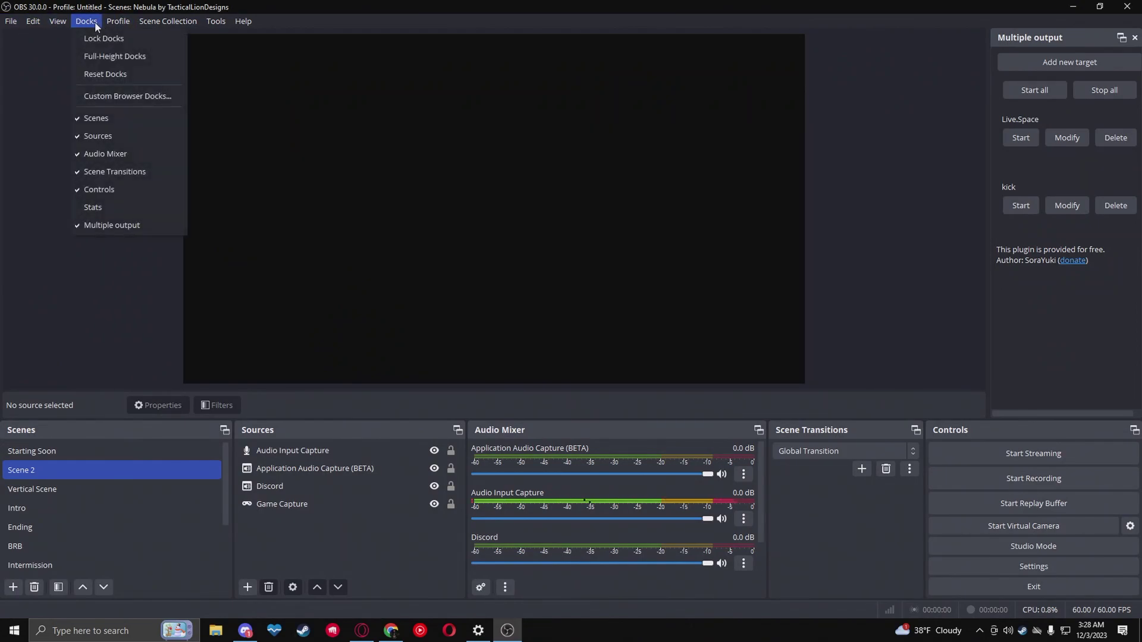
click(127, 96)
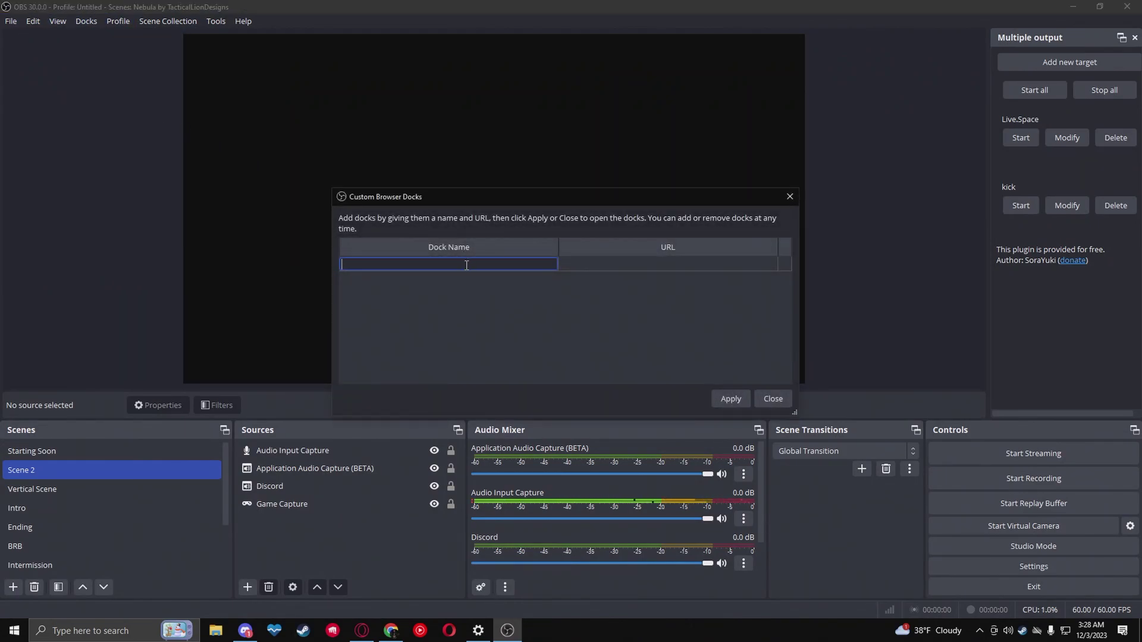
text(Mulc)
key(BackSpace)
text(i Chat)
key(Tab)
key(ctrl+v)
click(731, 399)
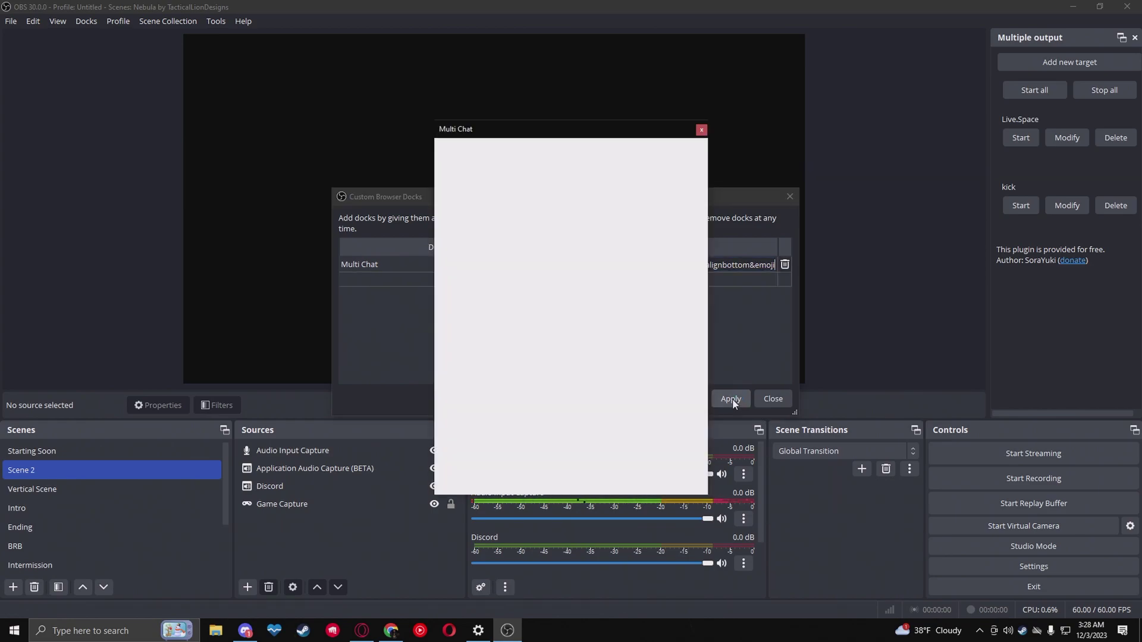
- Close the custom browser docks dialog and dock the Multi Chat panel on the left side of the OBS preview
click(773, 398)
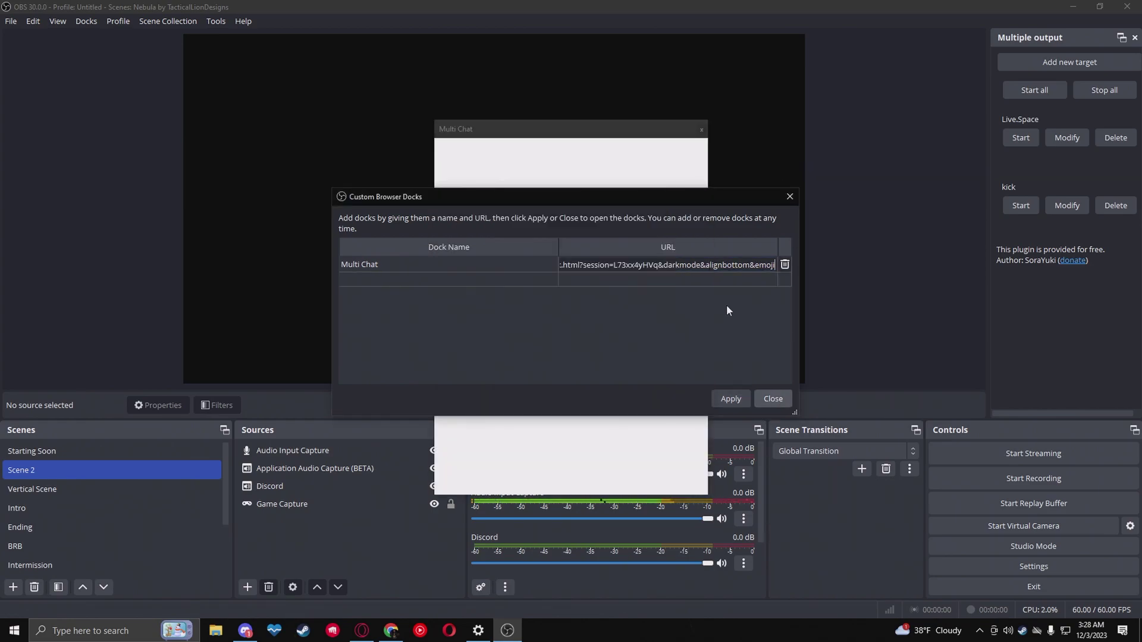
drag(622, 134, 3, 69)
drag(53, 125, 209, 129)
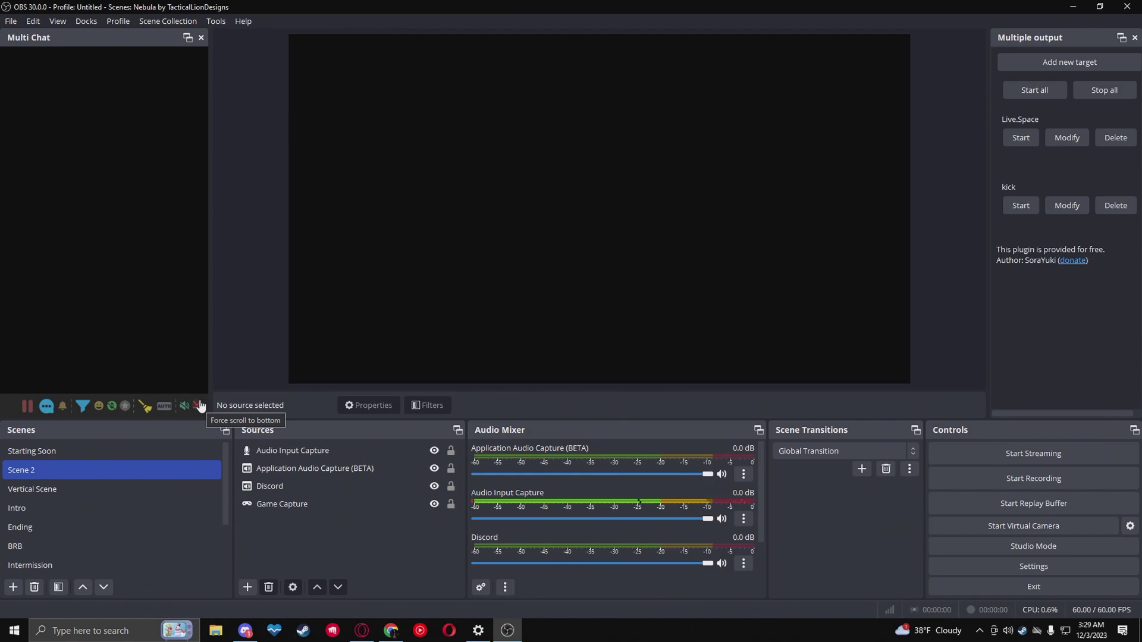
- Minimize OBS, switch to Chrome, and view the chat on the Kick creator dashboard
click(1075, 5)
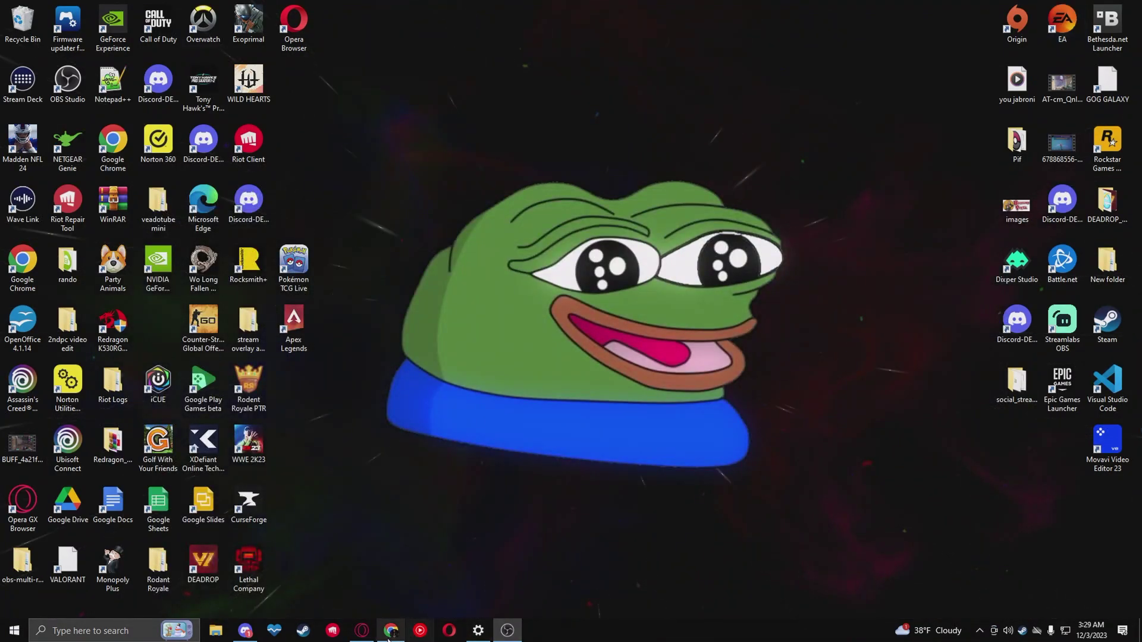
click(391, 630)
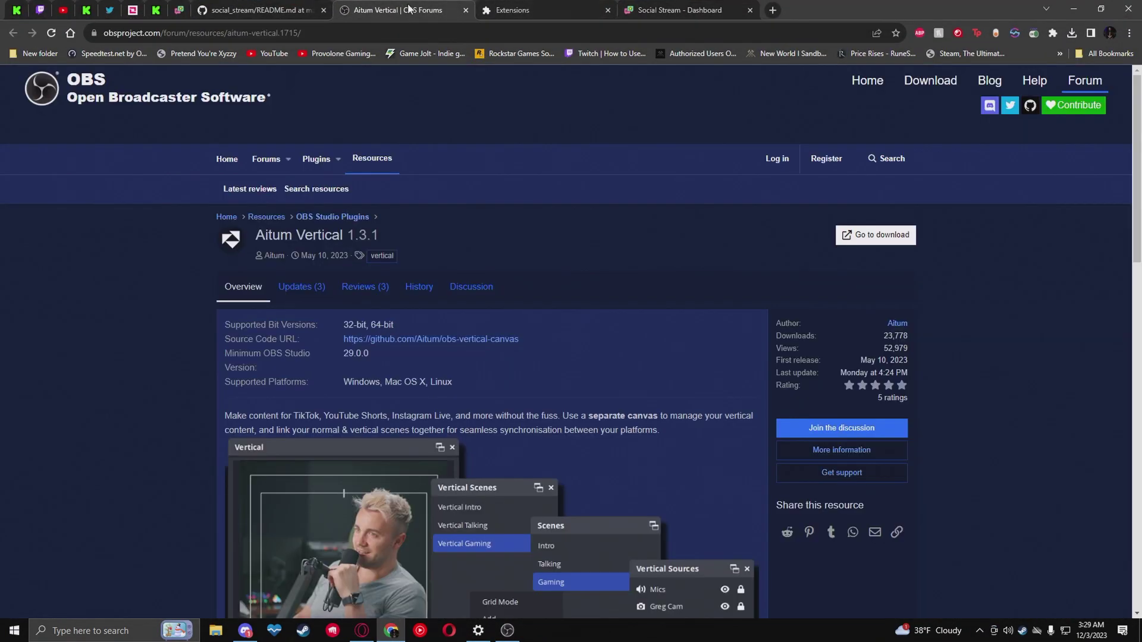
click(262, 10)
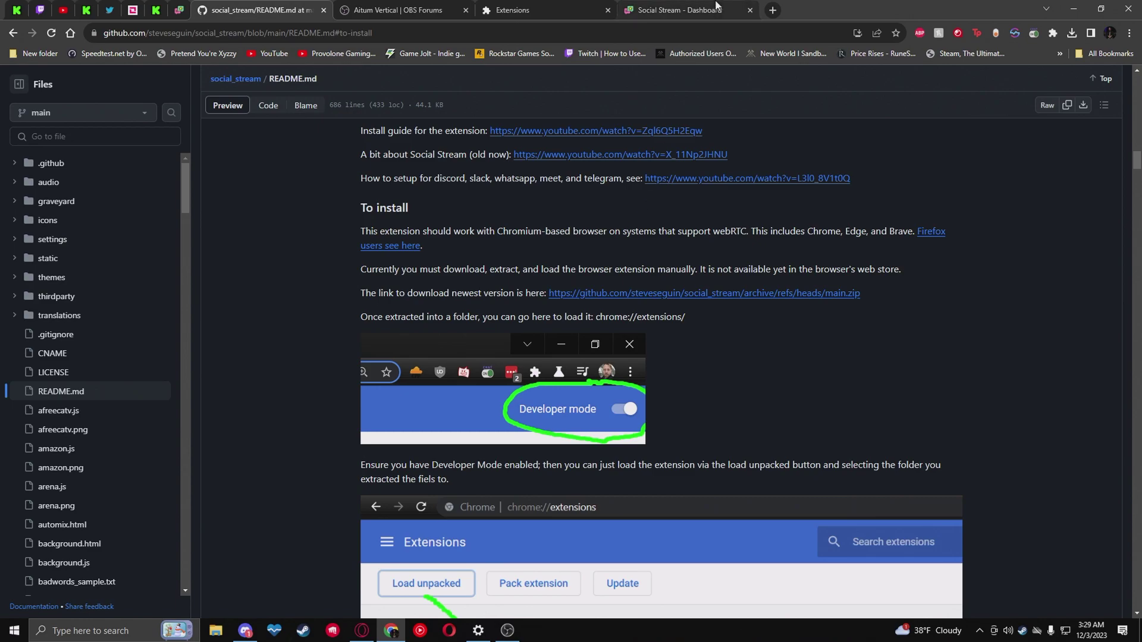
click(16, 7)
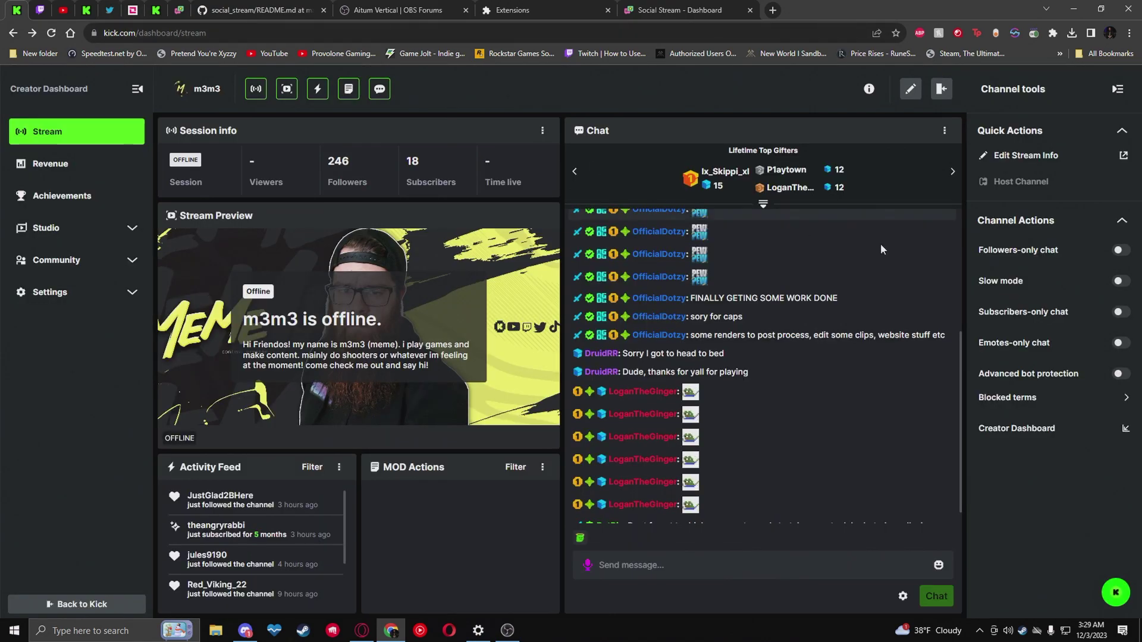
- Pop out the channel chat from the Twitch Stream Manager into its own window
click(40, 9)
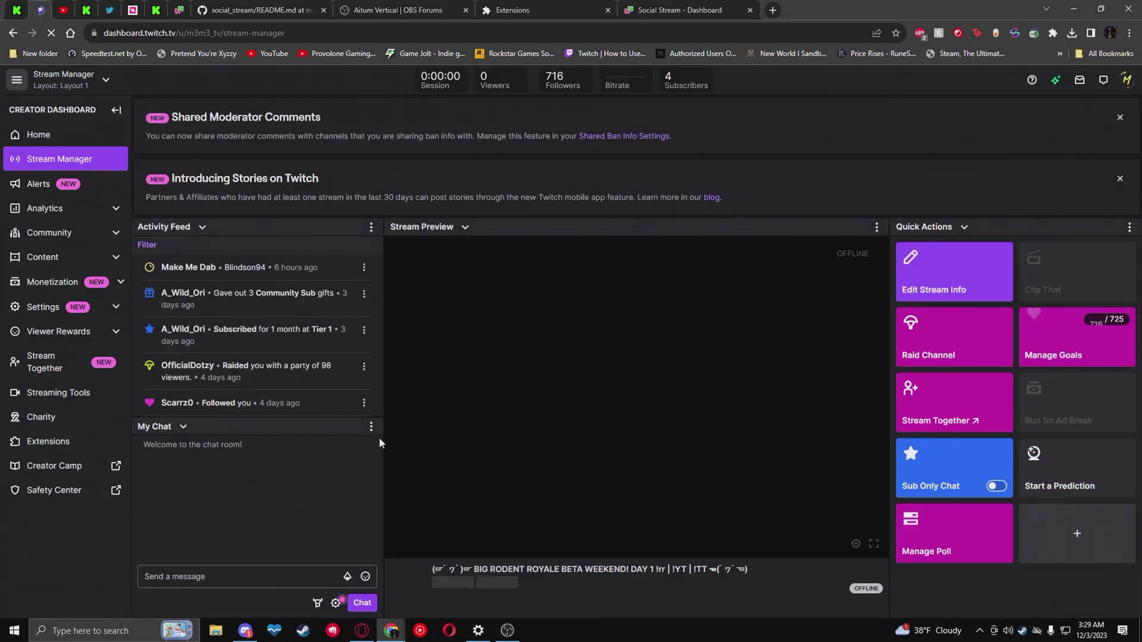
click(371, 427)
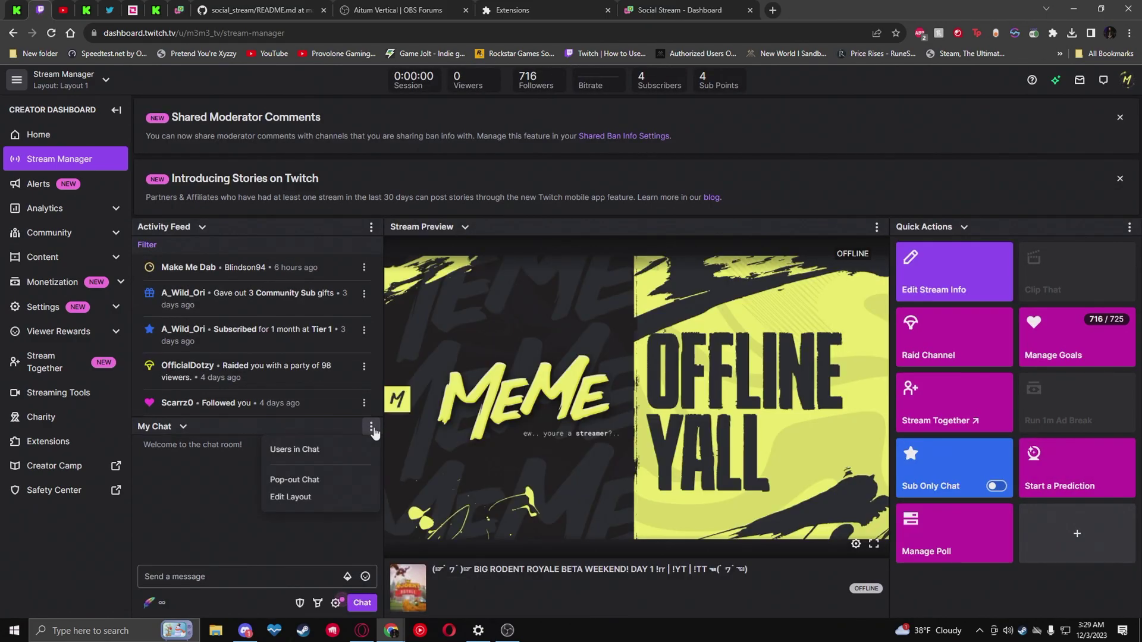
click(316, 482)
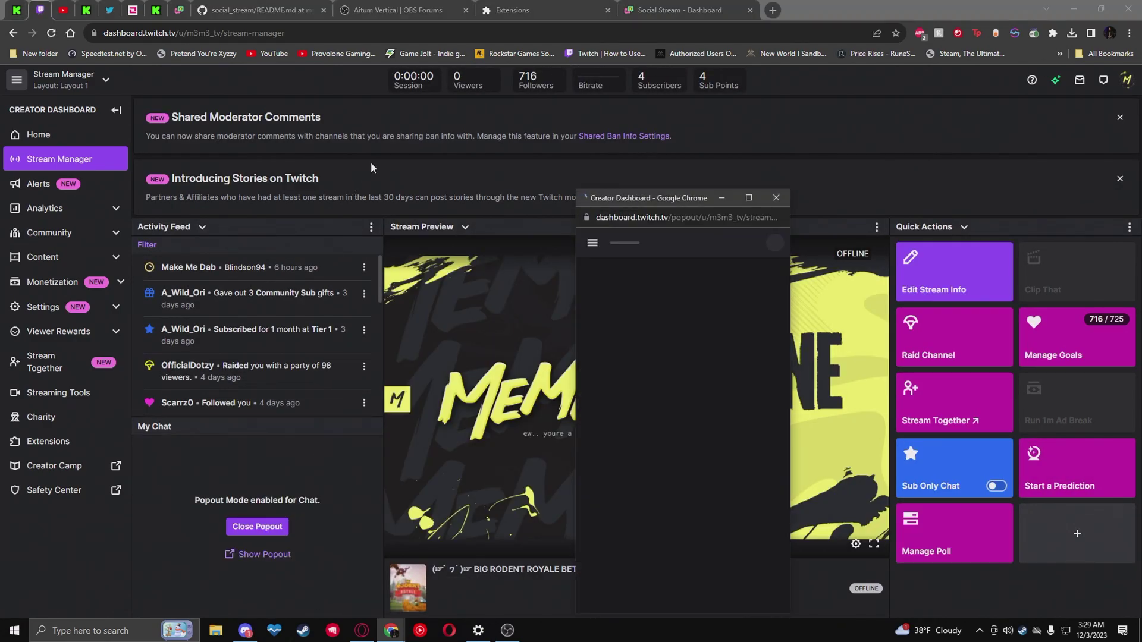
- Switch to OBS, bring up the Kick chat pop-out over it, and send the test message "<3"
click(512, 634)
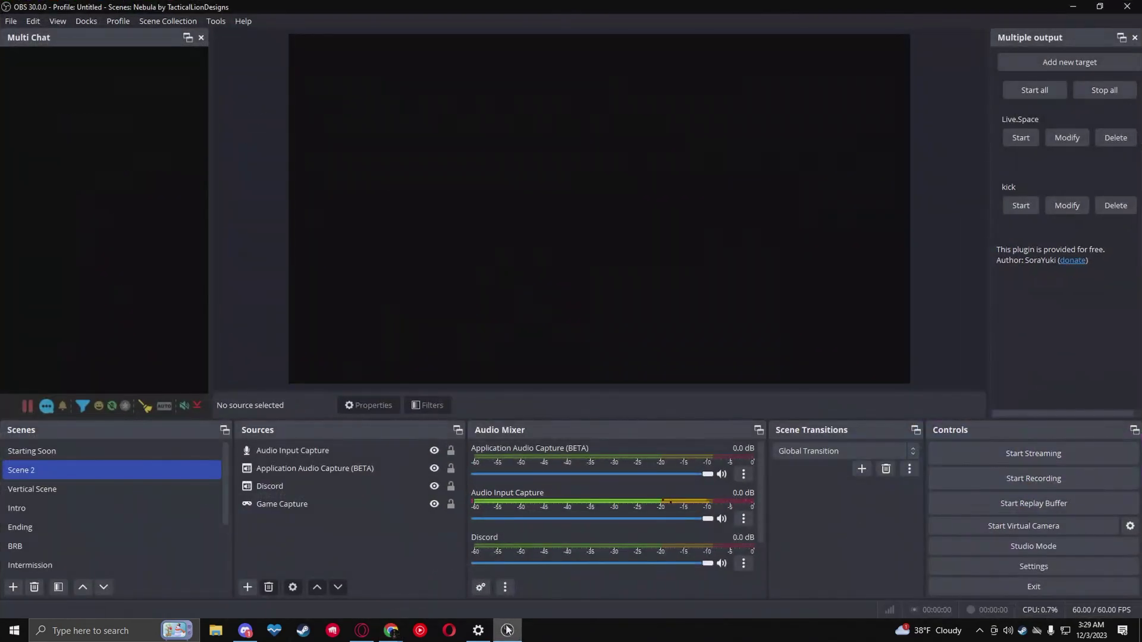
mouse_move(391, 631)
click(419, 592)
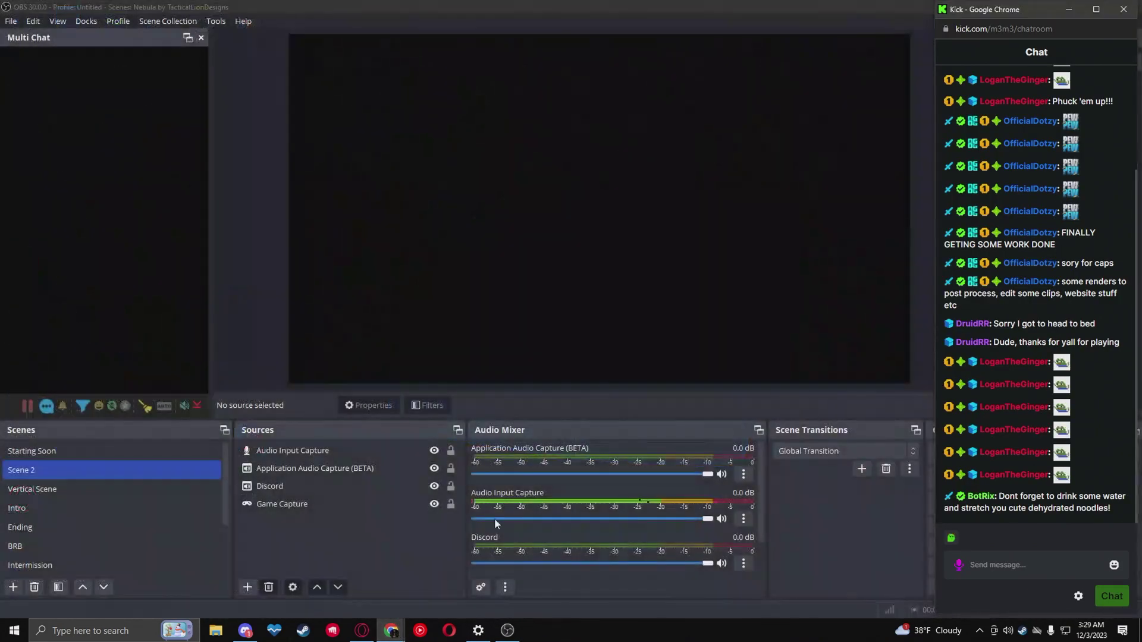
drag(1005, 5, 872, 0)
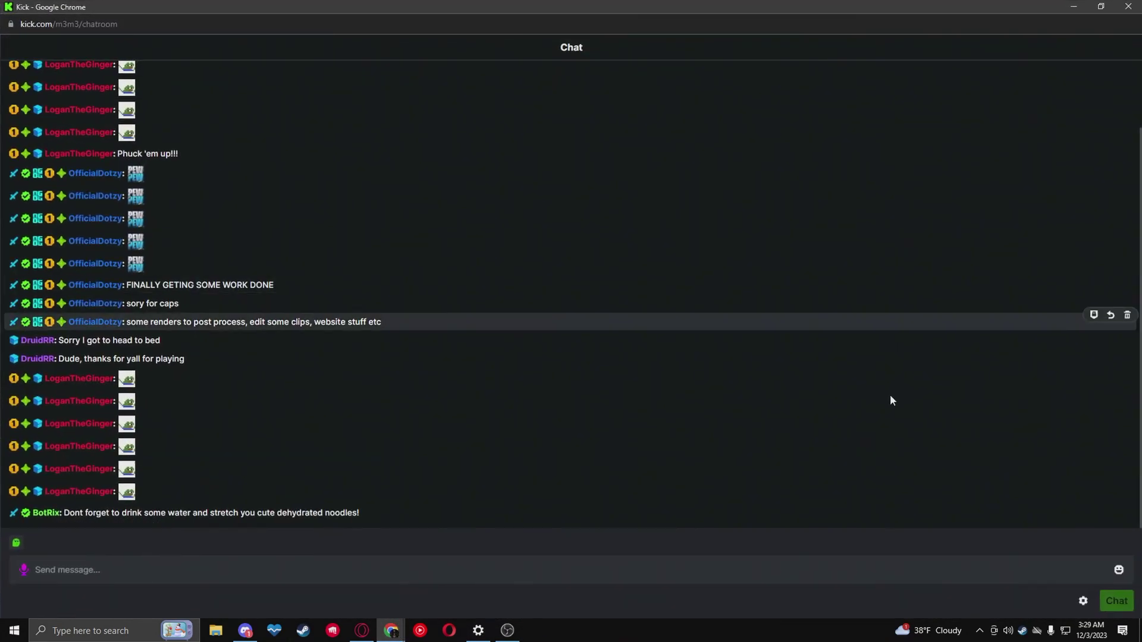
click(1101, 8)
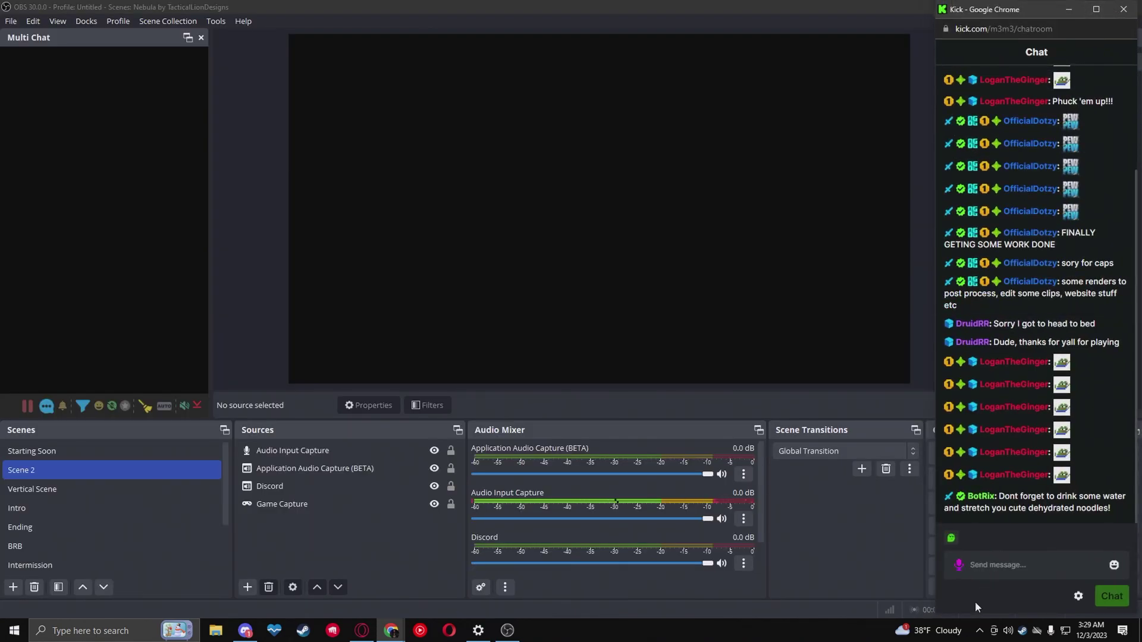
click(996, 570)
text(<3)
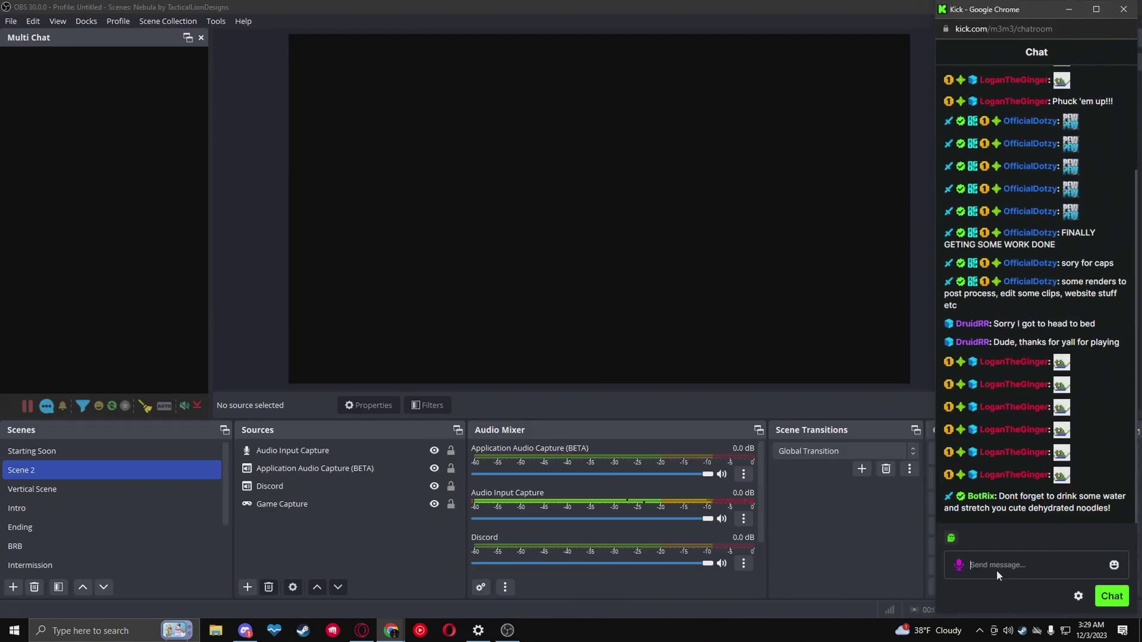
key(Return)
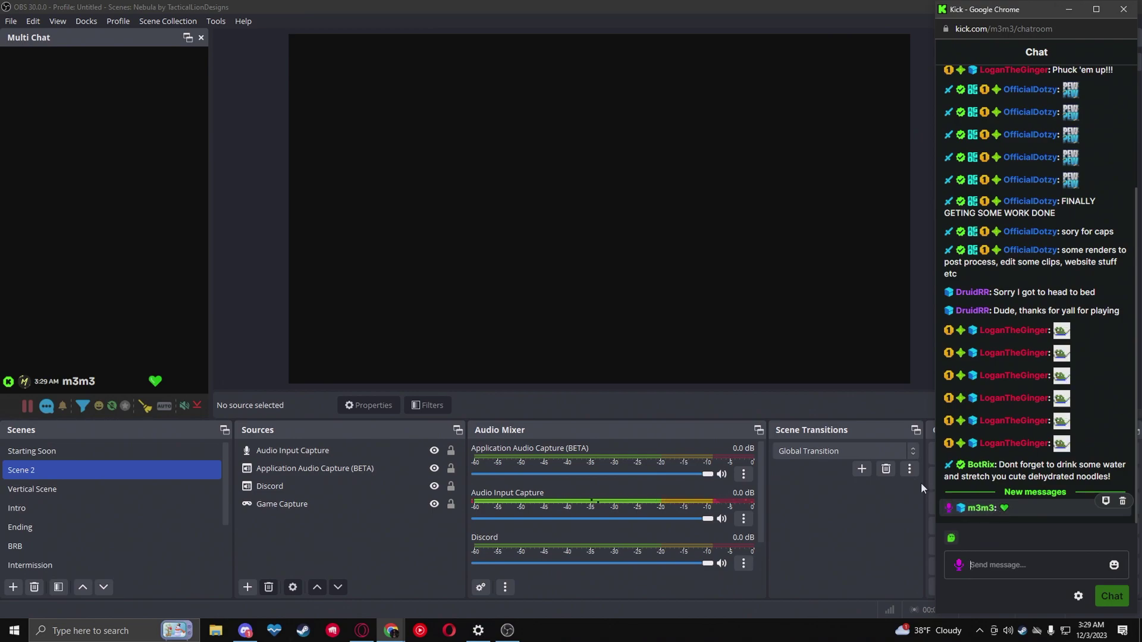
- Check the Social Stream dashboard in Chrome for the Kick test message and return to OBS
mouse_move(390, 629)
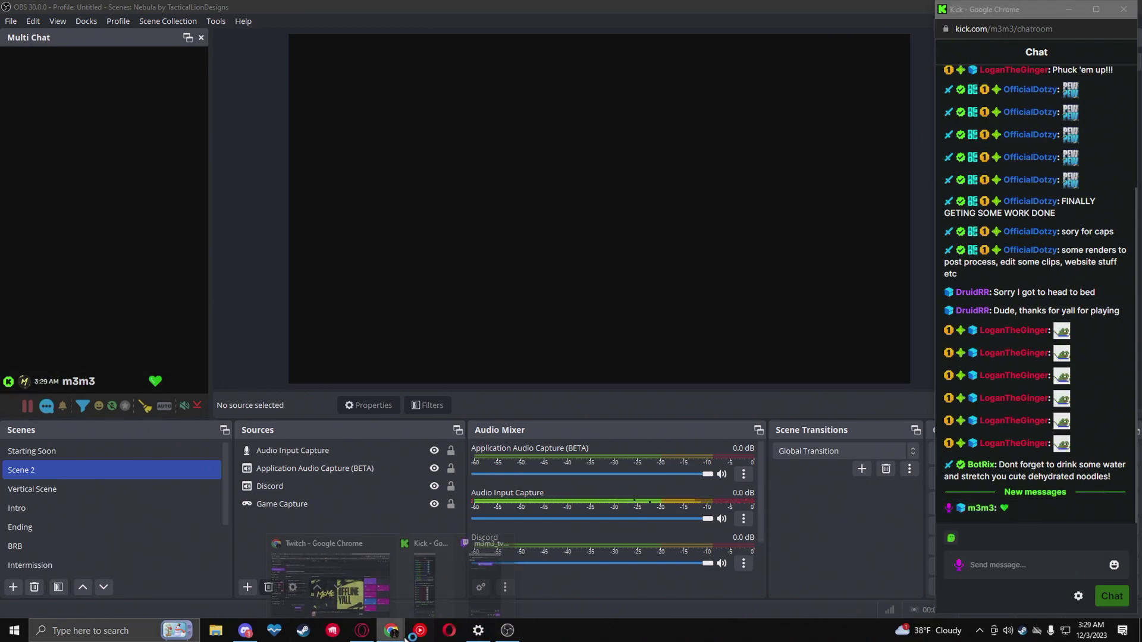
click(369, 586)
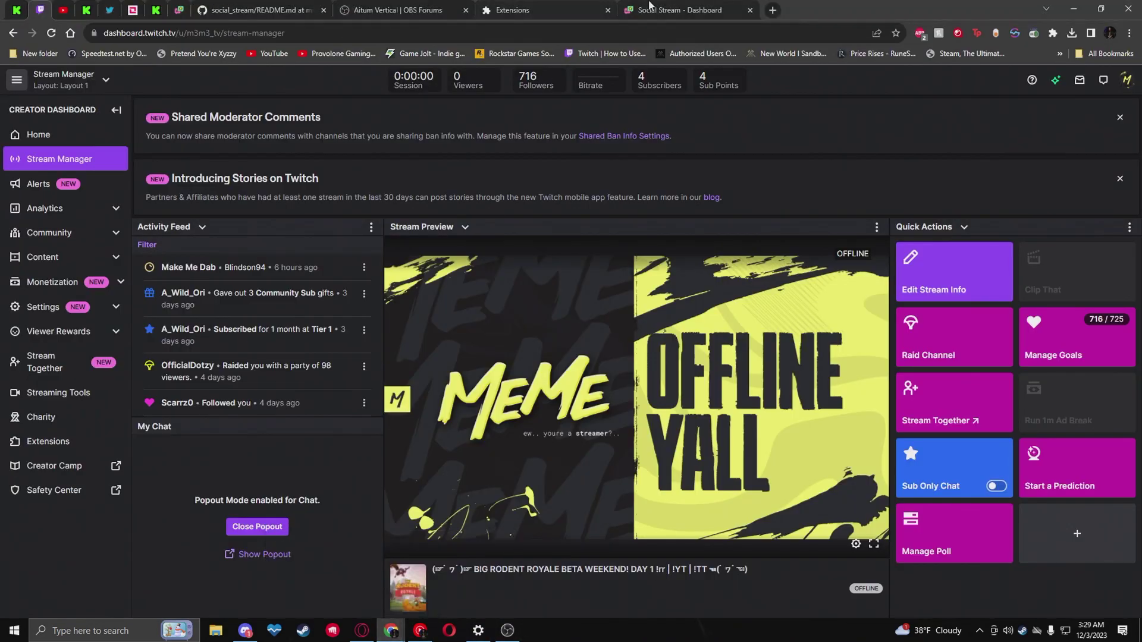
click(650, 4)
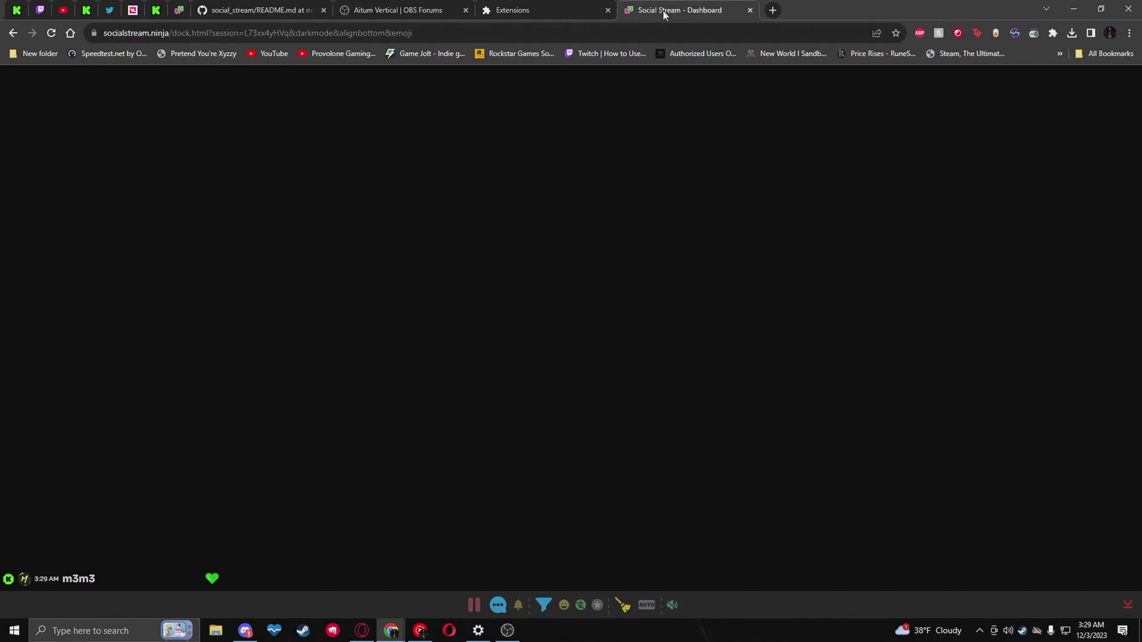
click(392, 631)
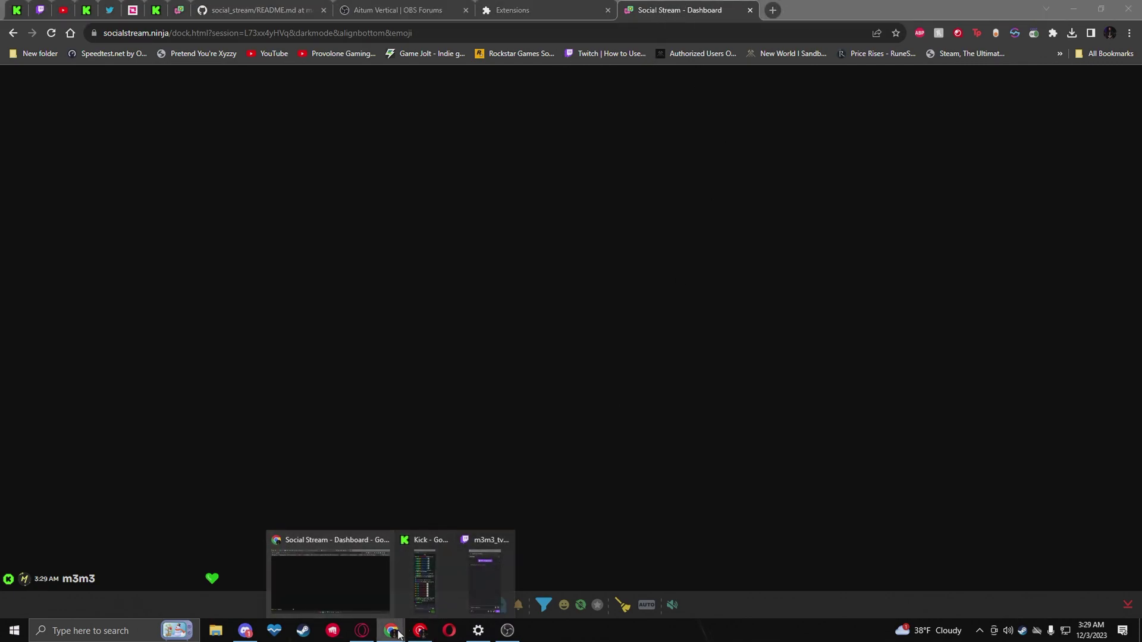
click(507, 630)
- Bring up the Twitch chat pop-out over OBS, send the test message "<3", and minimize the pop-out
mouse_move(391, 630)
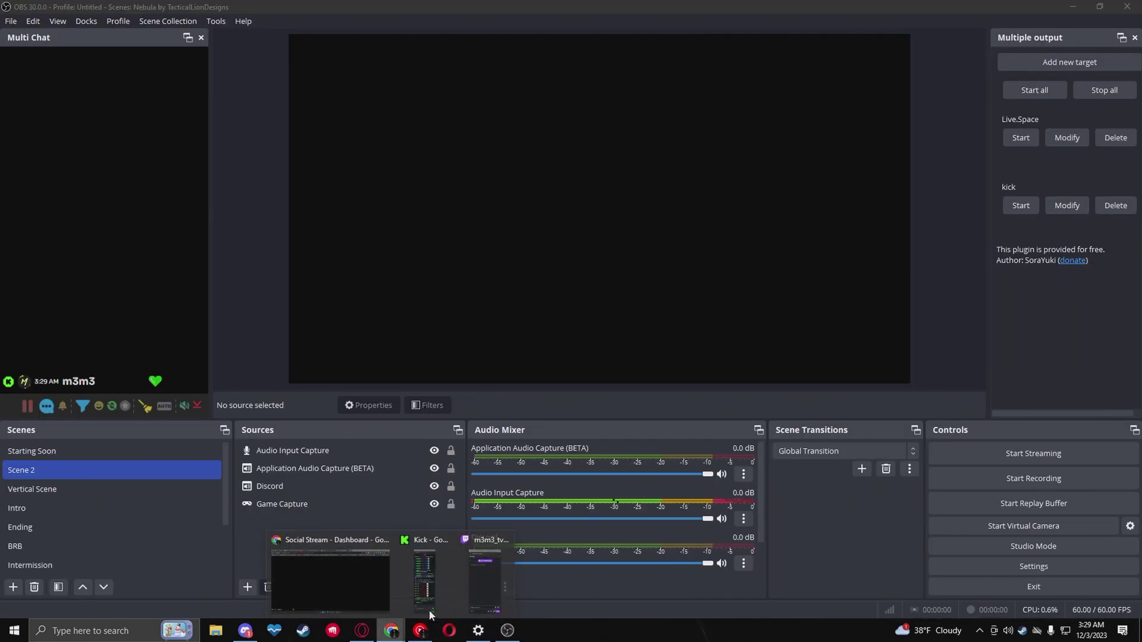
click(475, 597)
drag(713, 197, 710, 163)
click(666, 526)
text(<3)
key(Return)
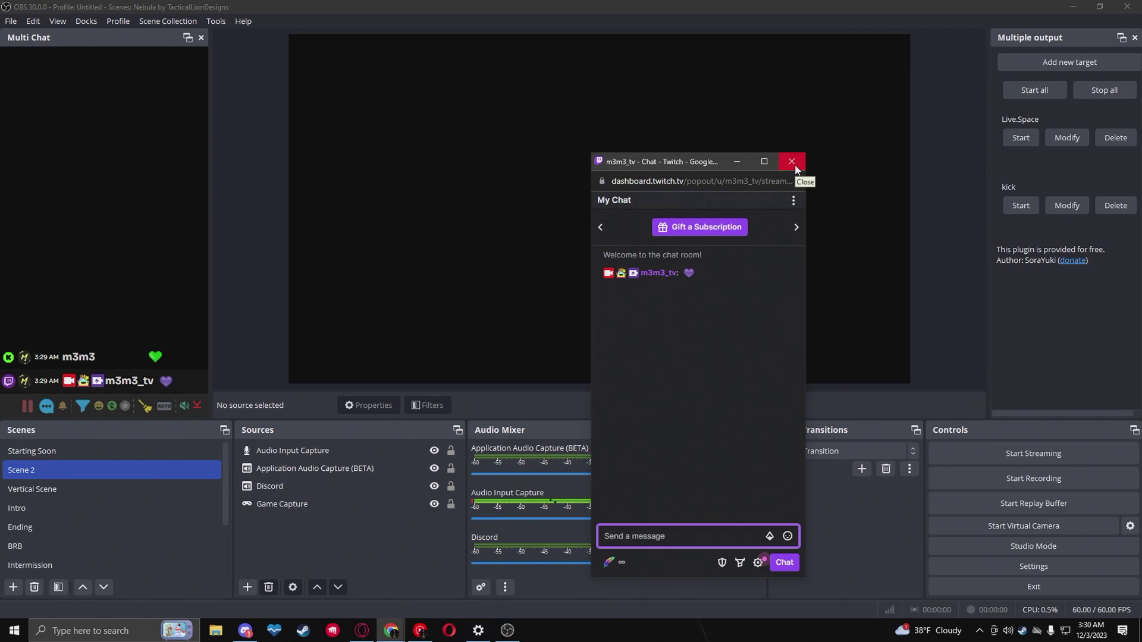
click(737, 161)
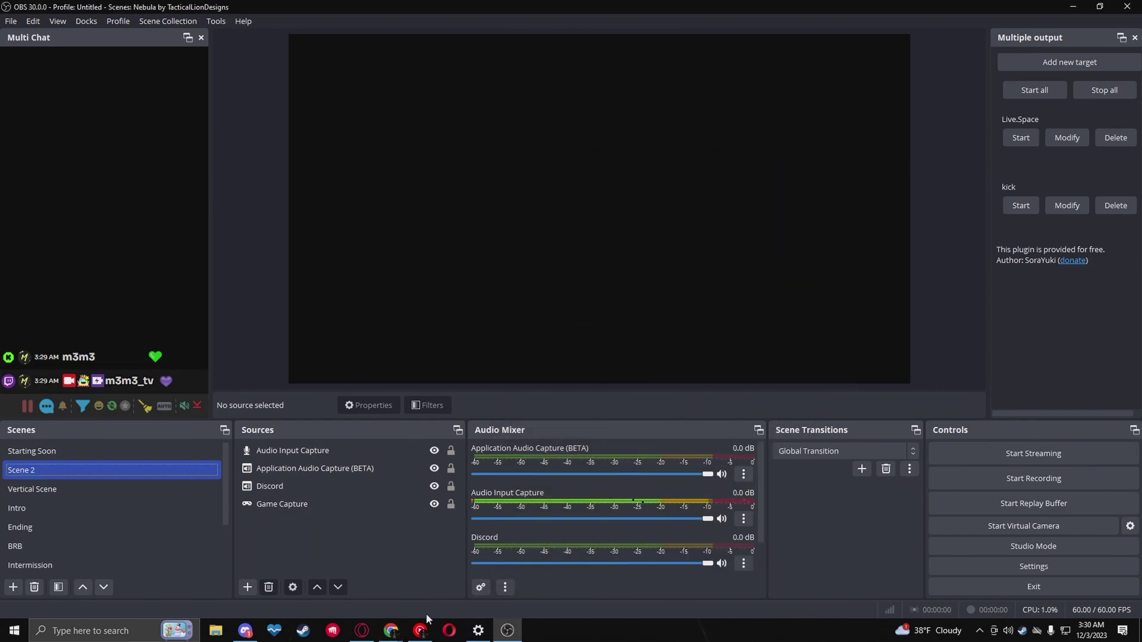
- Check the Social Stream dashboard in Chrome for both test messages and switch back to OBS
mouse_move(390, 631)
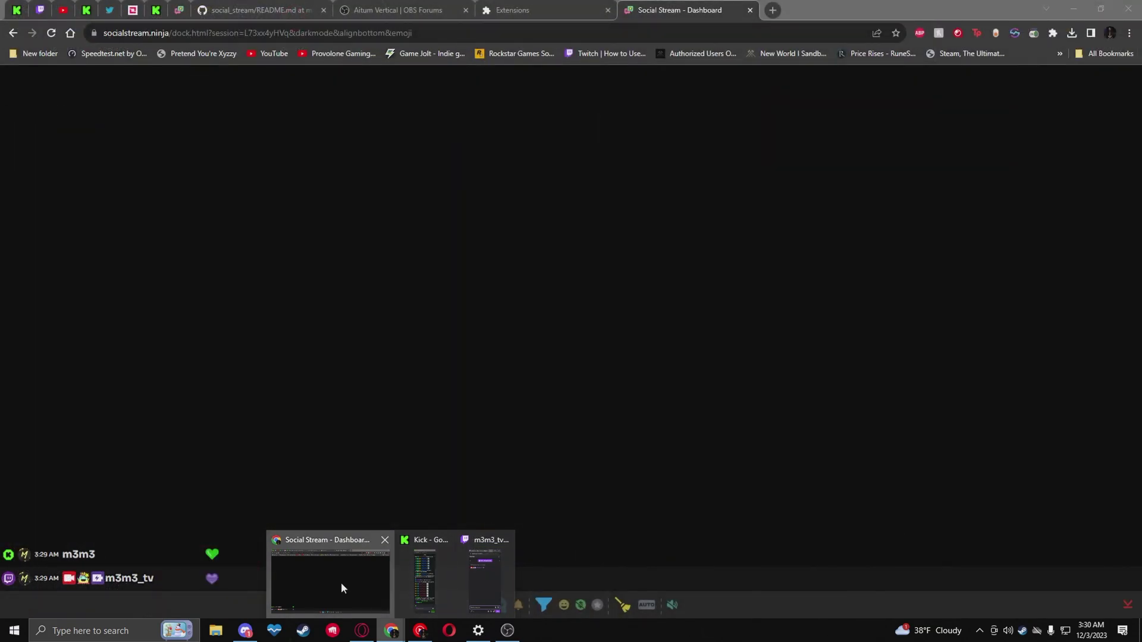
click(342, 589)
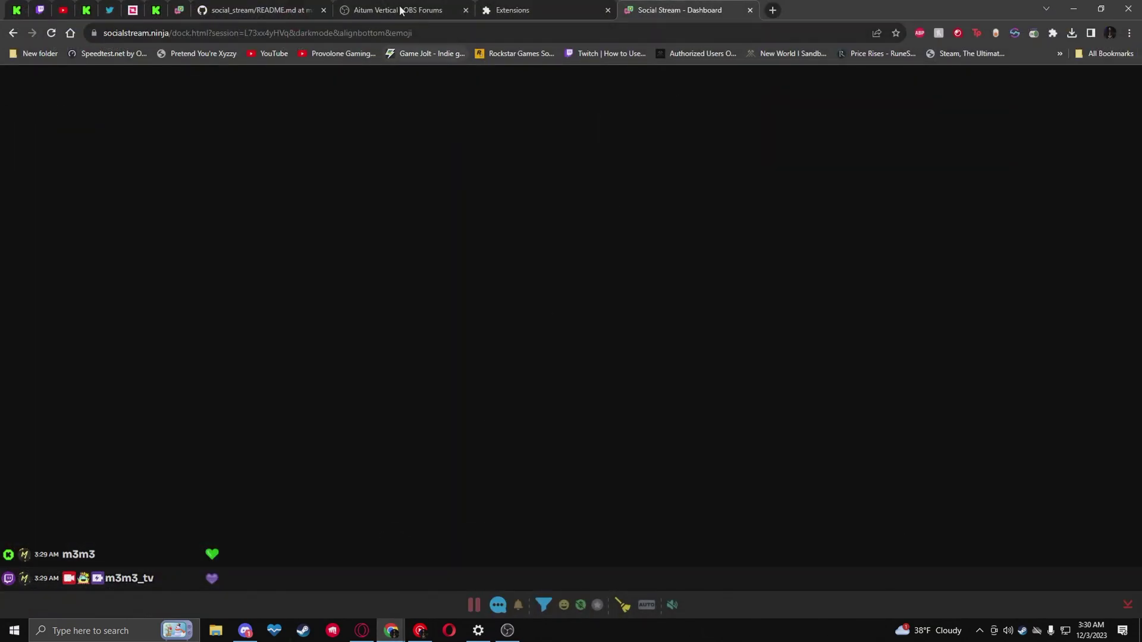
click(507, 631)
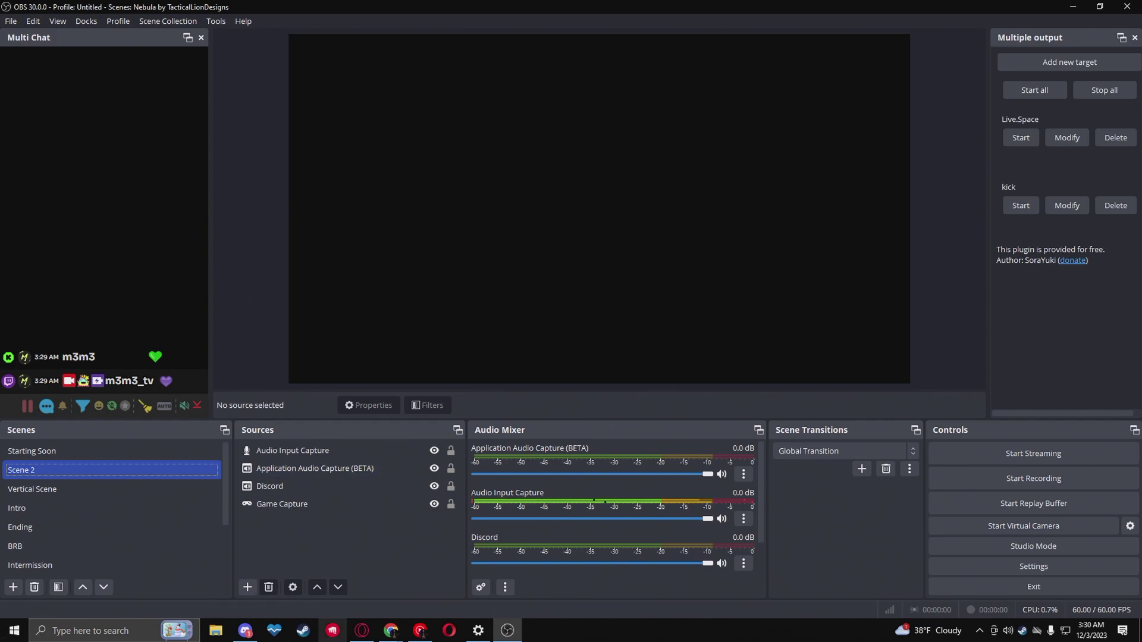
- In Chrome, pin the Social Stream dashboard tab and close the older pinned duplicate and the GitHub README tab
mouse_move(395, 635)
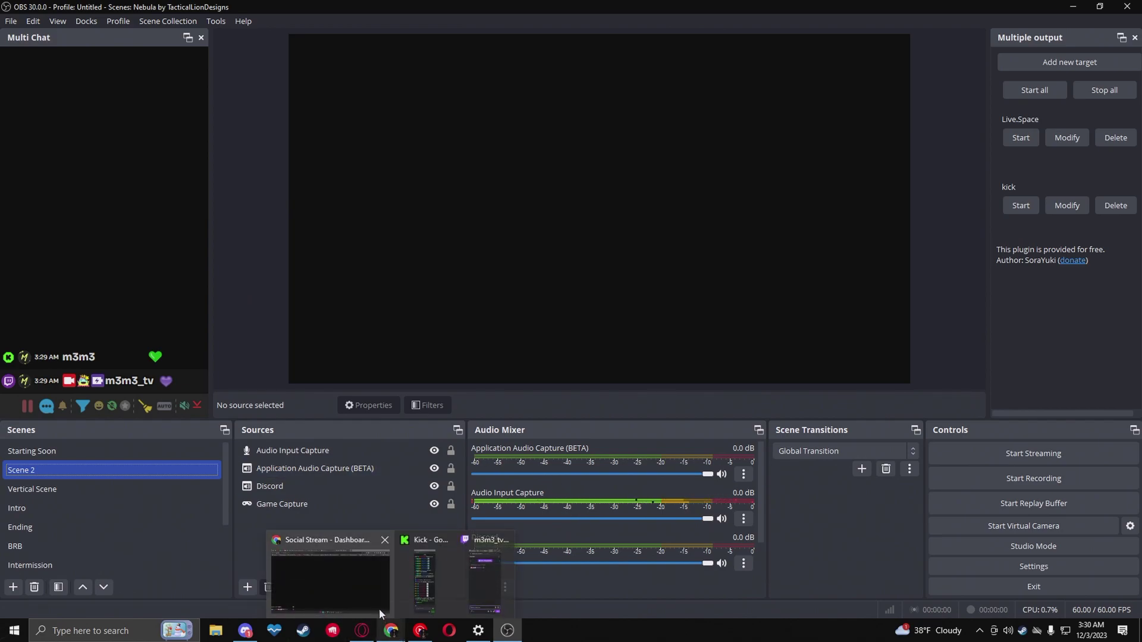
click(380, 614)
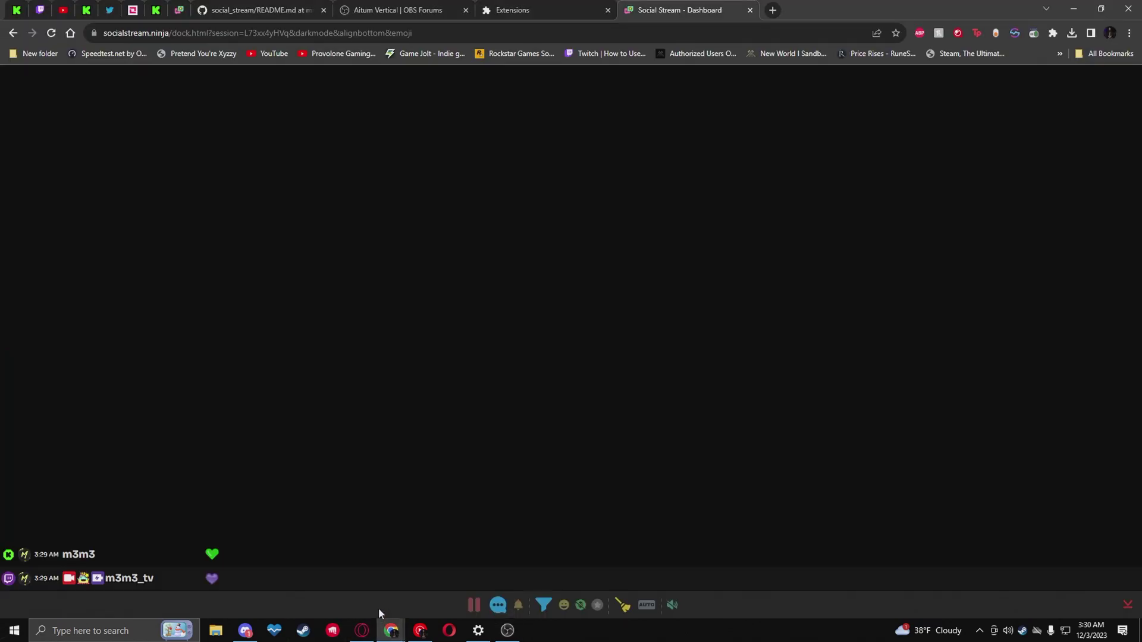
right_click(704, 13)
click(734, 104)
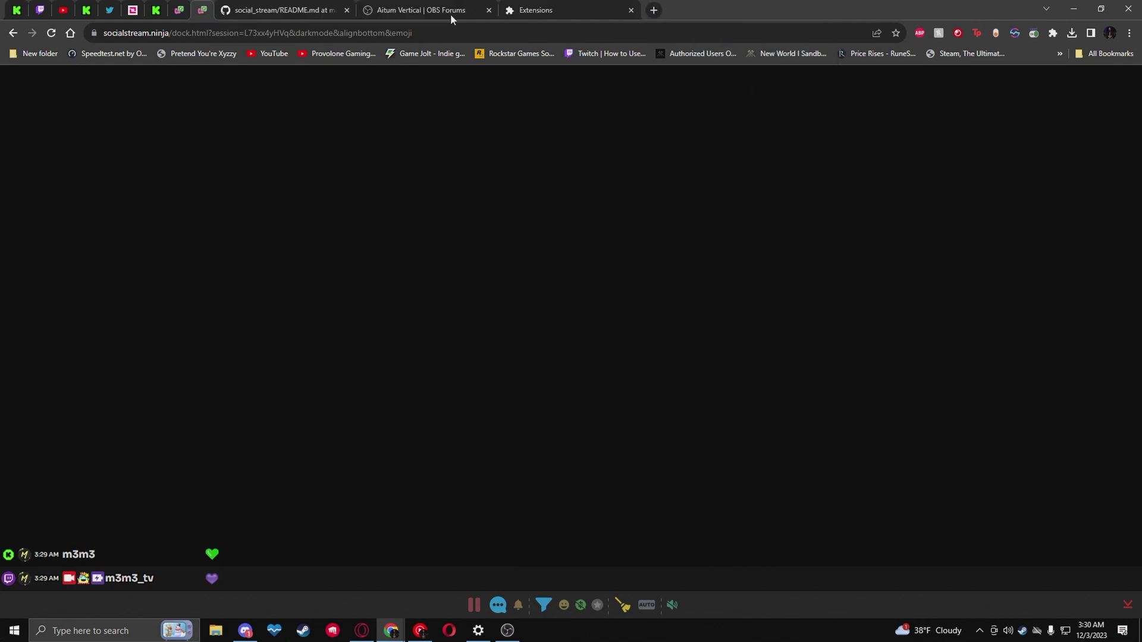
right_click(188, 14)
click(214, 152)
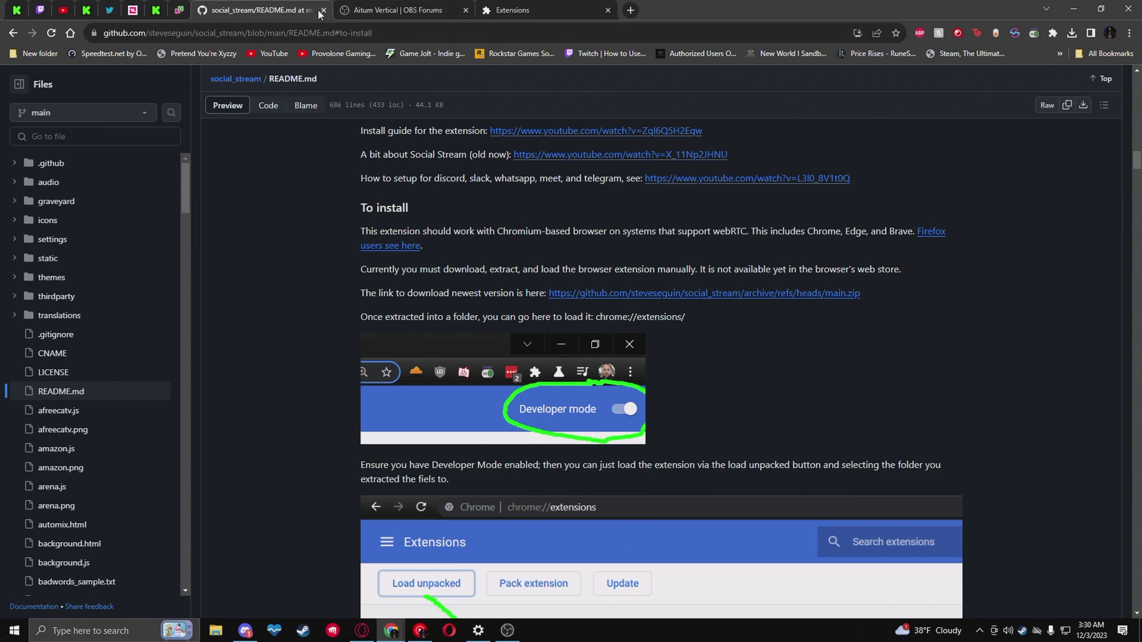
middle_click(291, 15)
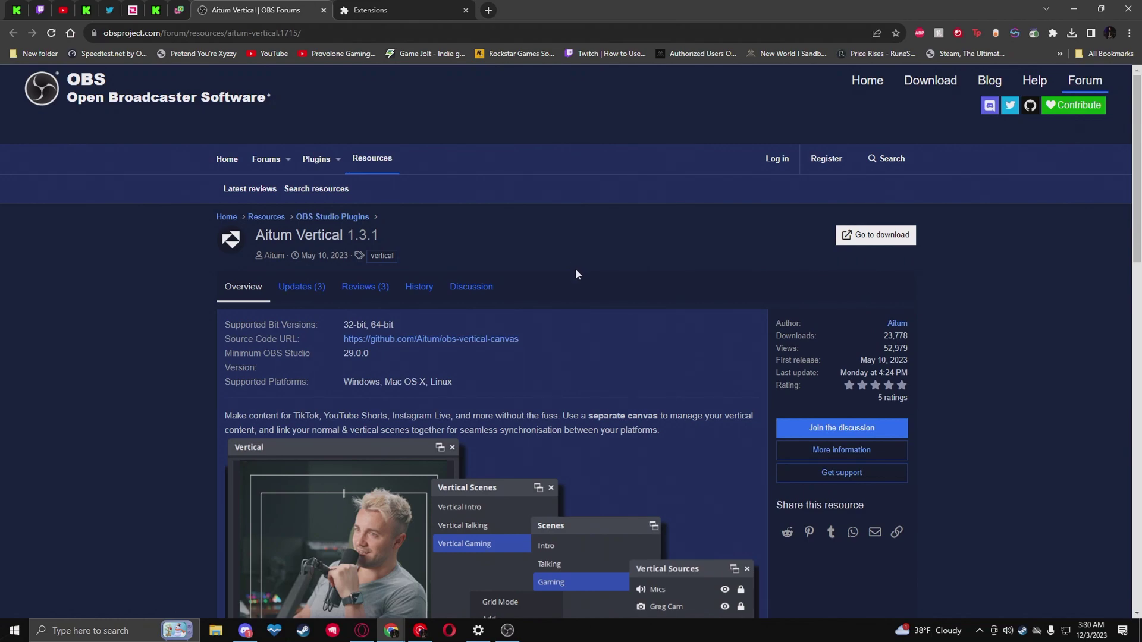
- Download the Aitum Vertical plugin, dismiss the Norton notifications, and launch vertical-canvas-windows-installer.exe
click(854, 235)
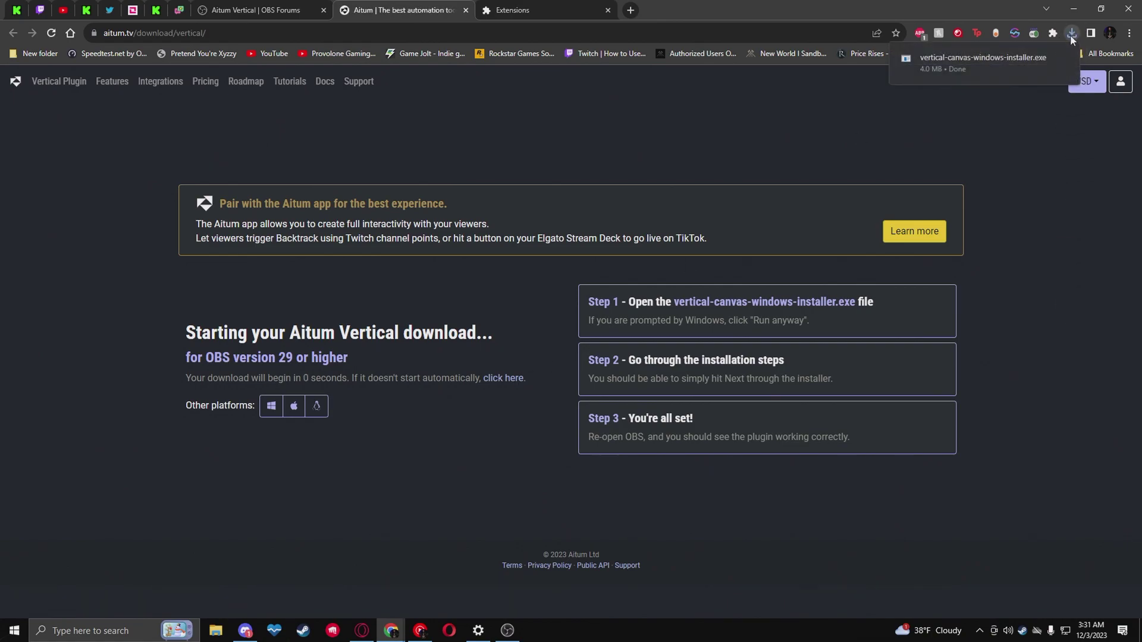
click(983, 65)
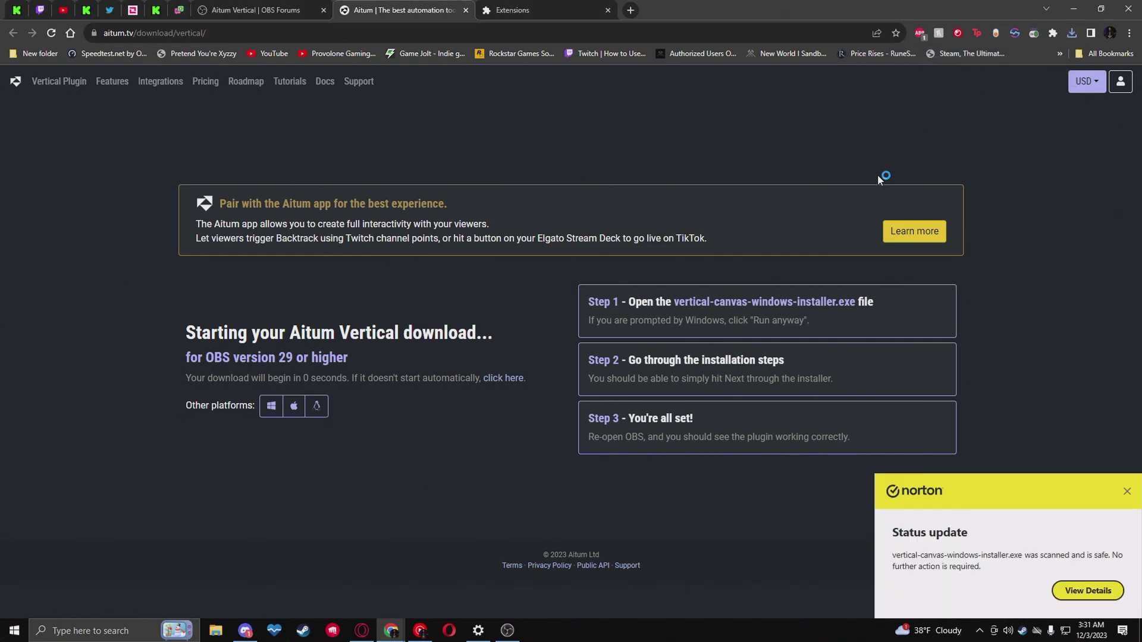
click(1127, 493)
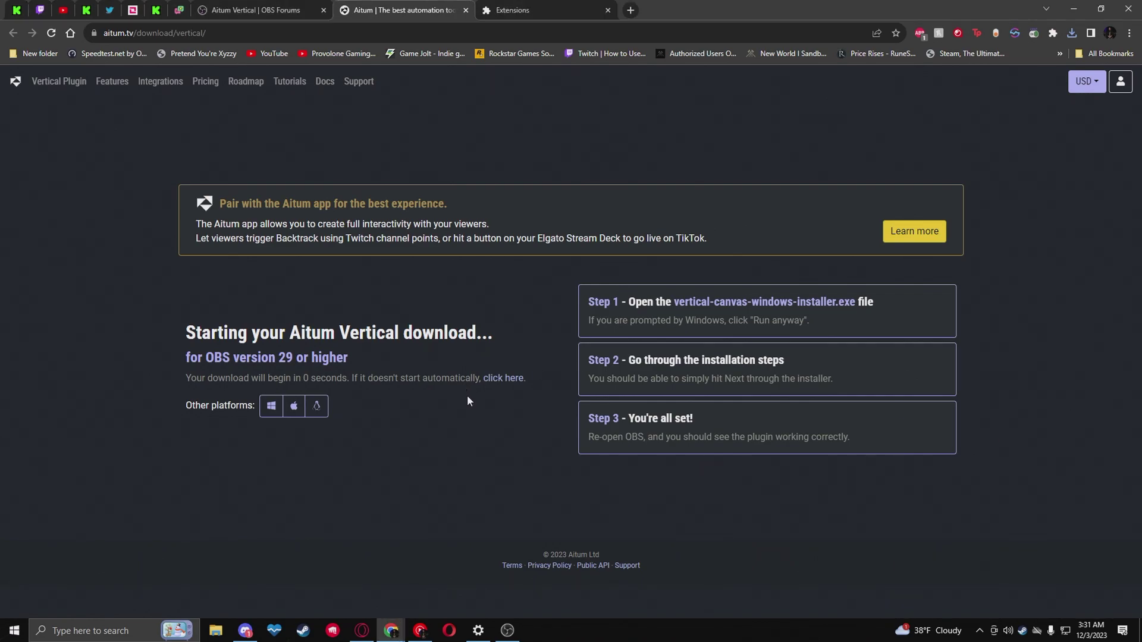
click(1126, 491)
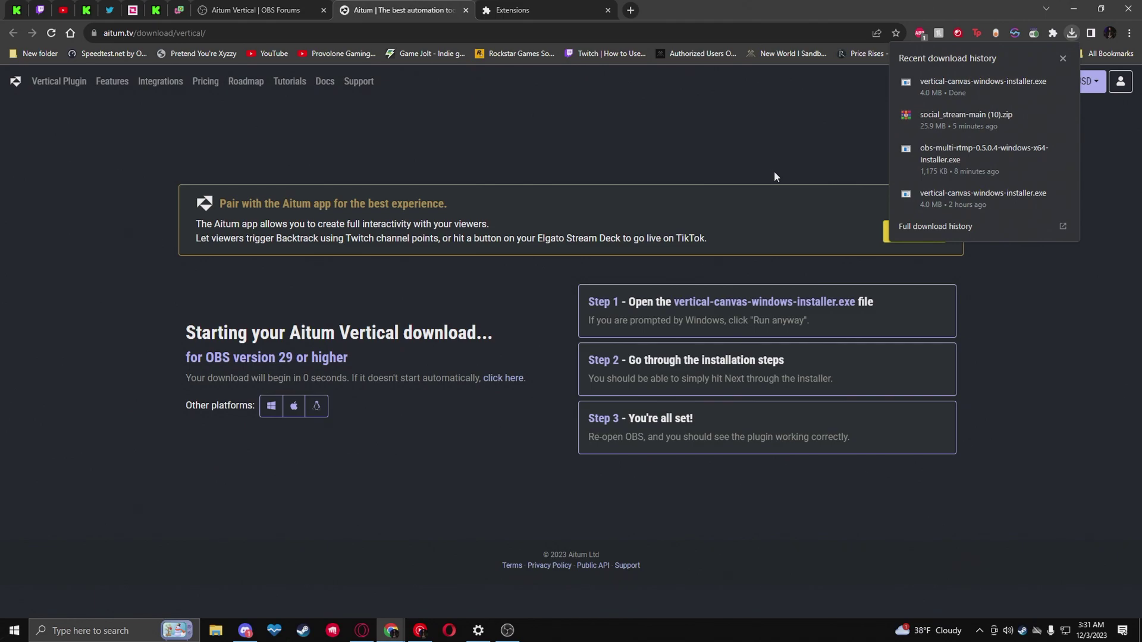
click(986, 83)
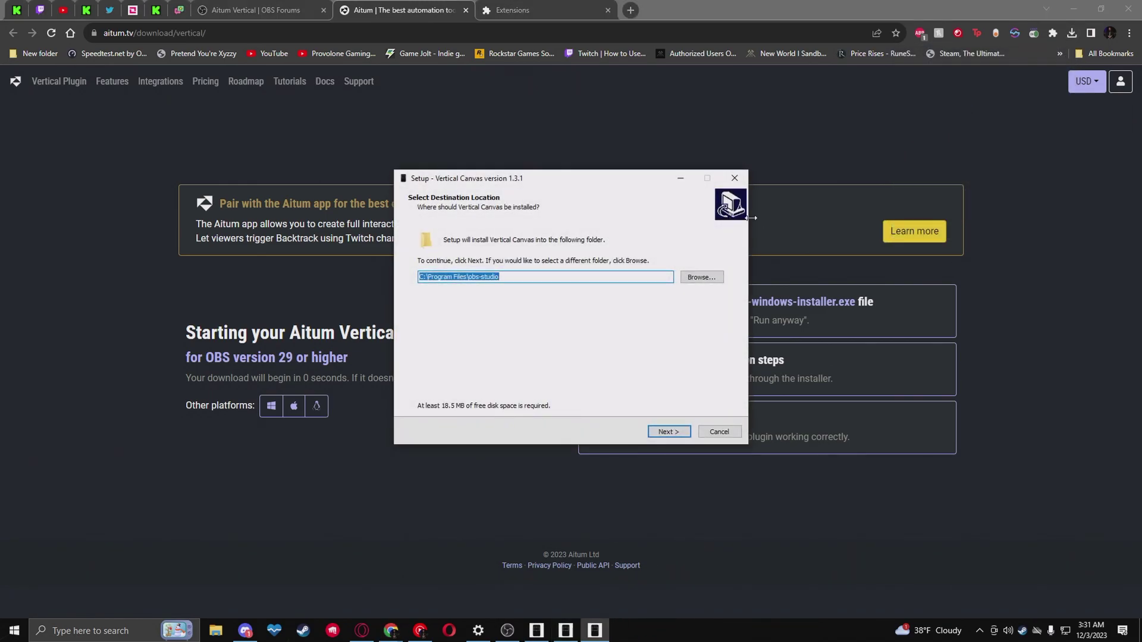
- Close the duplicate Vertical Canvas setup windows, confirming the exit, and bring the remaining installer to the front
click(734, 178)
click(662, 375)
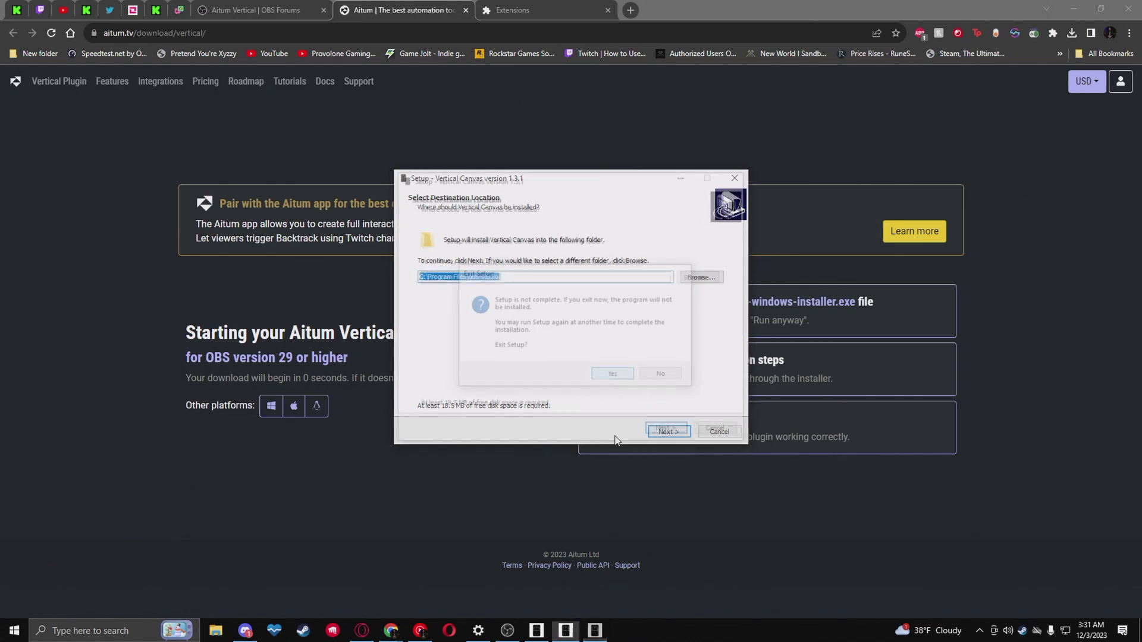
click(736, 180)
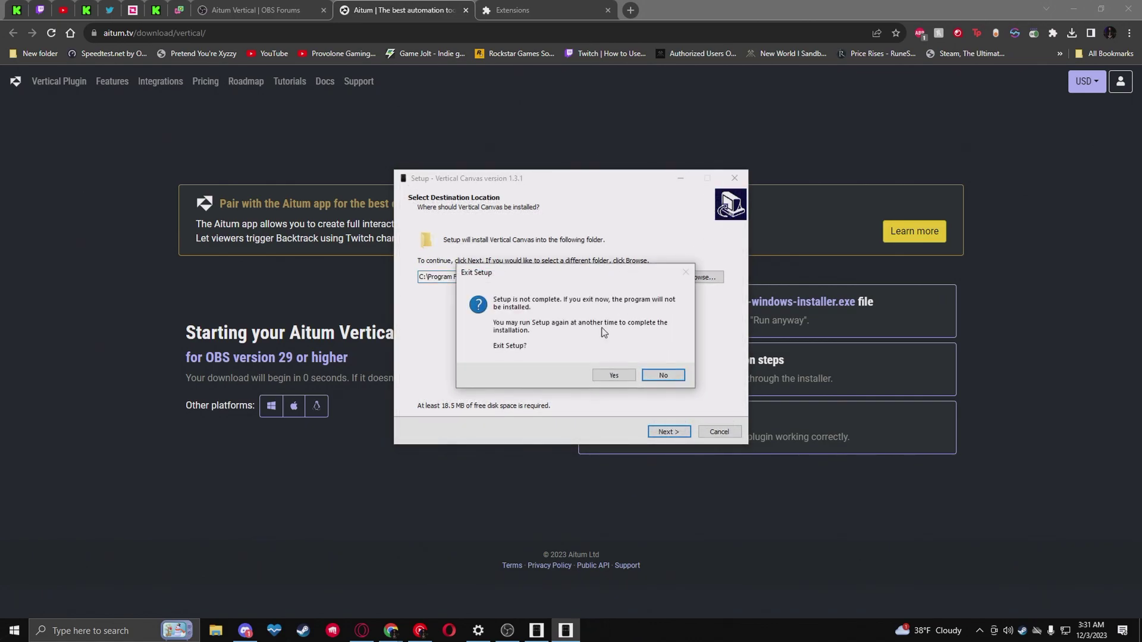
click(613, 374)
click(546, 634)
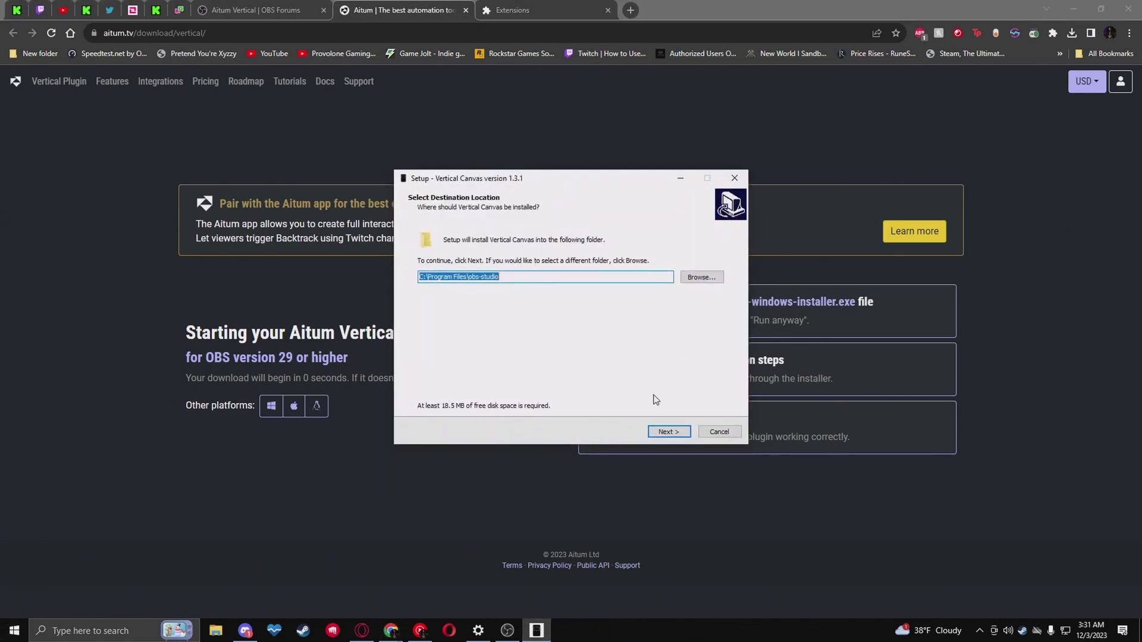
- Install Vertical Canvas into C:\Program Files\obs-studio with the Vertical Canvas Start Menu folder, and finish the setup
click(666, 431)
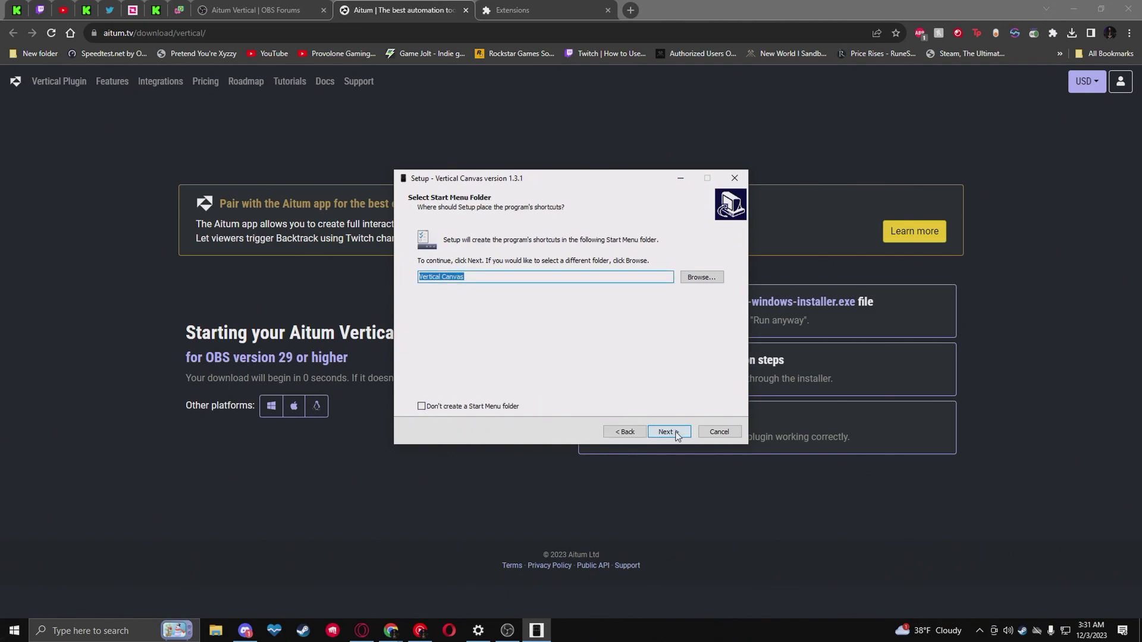
click(666, 432)
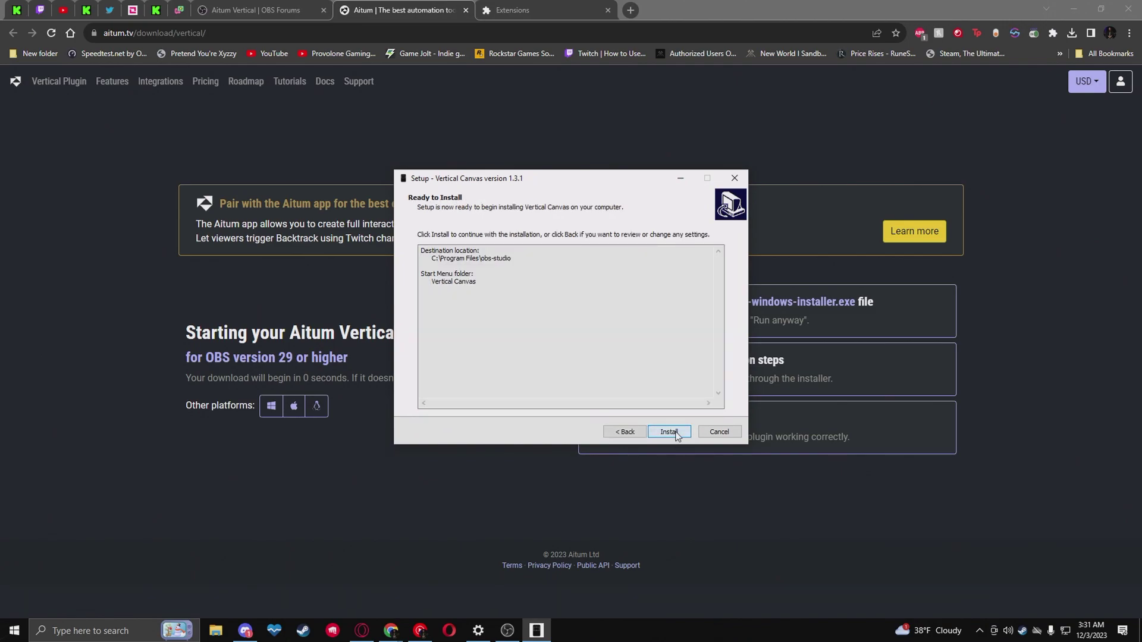
click(669, 431)
click(668, 431)
- Restart OBS, minimizing the Chrome and Kick chat windows to relaunch it from the desktop
click(509, 634)
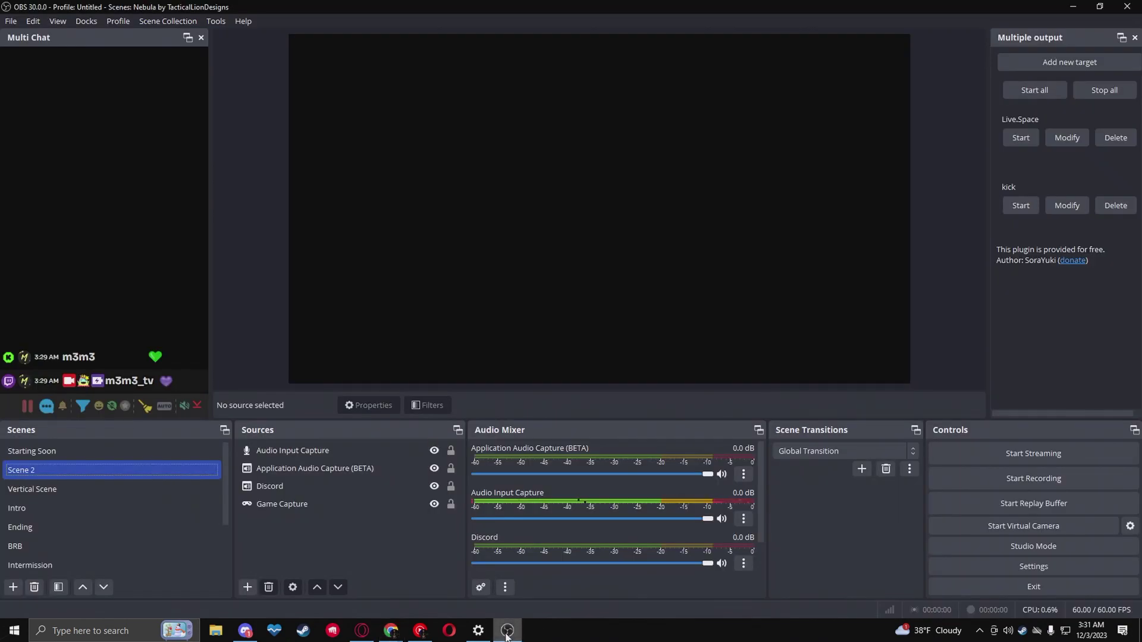
click(1130, 12)
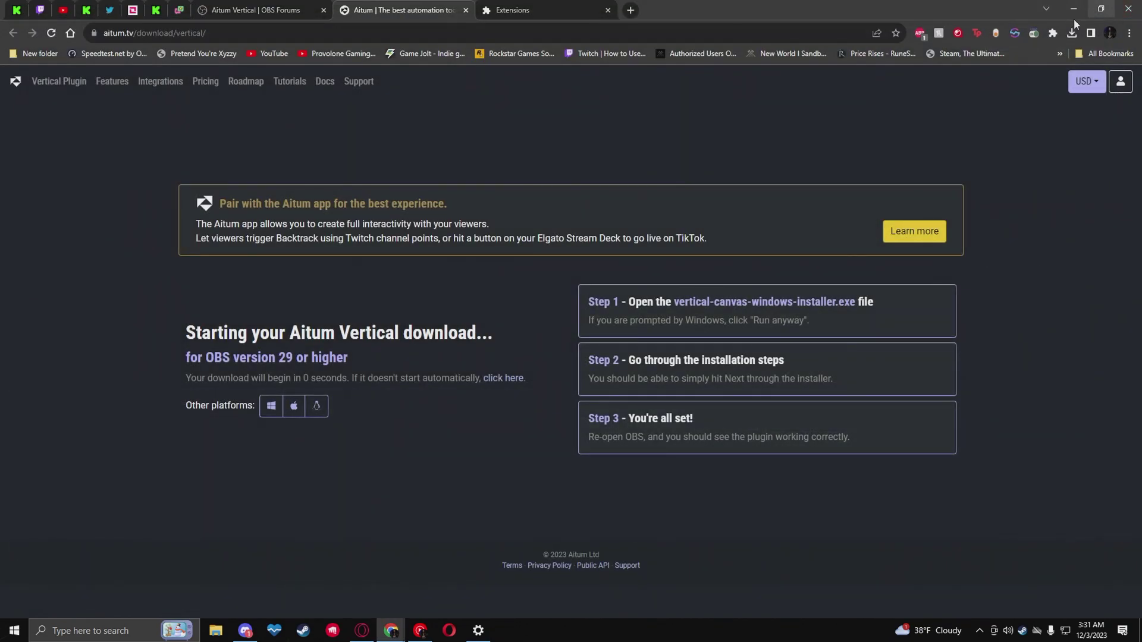
click(1072, 8)
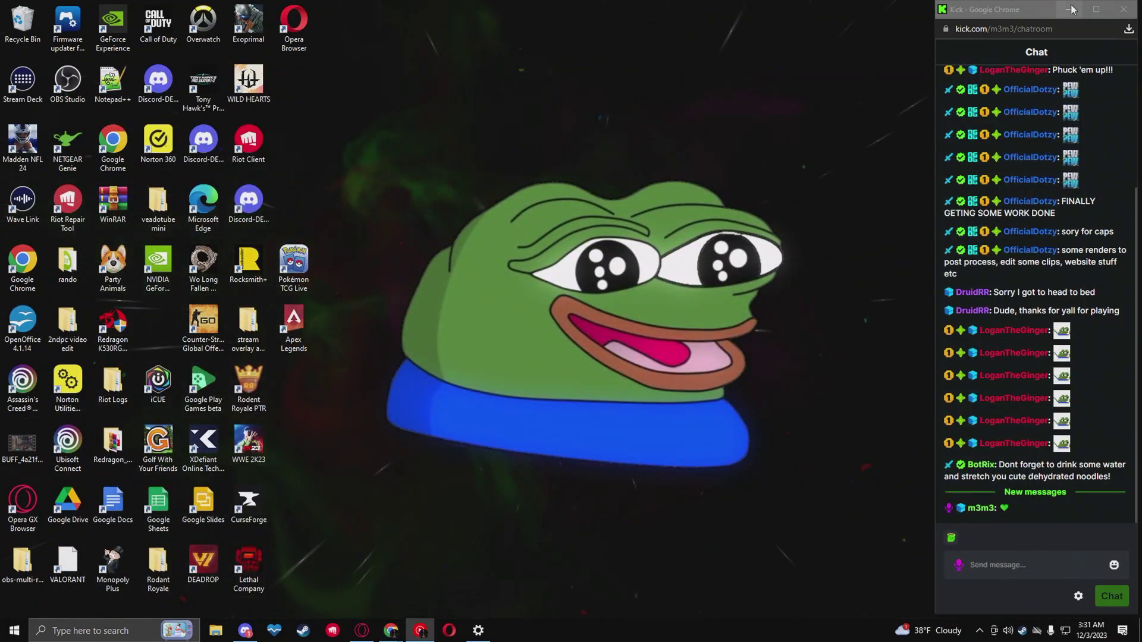
click(1069, 9)
double_click(67, 81)
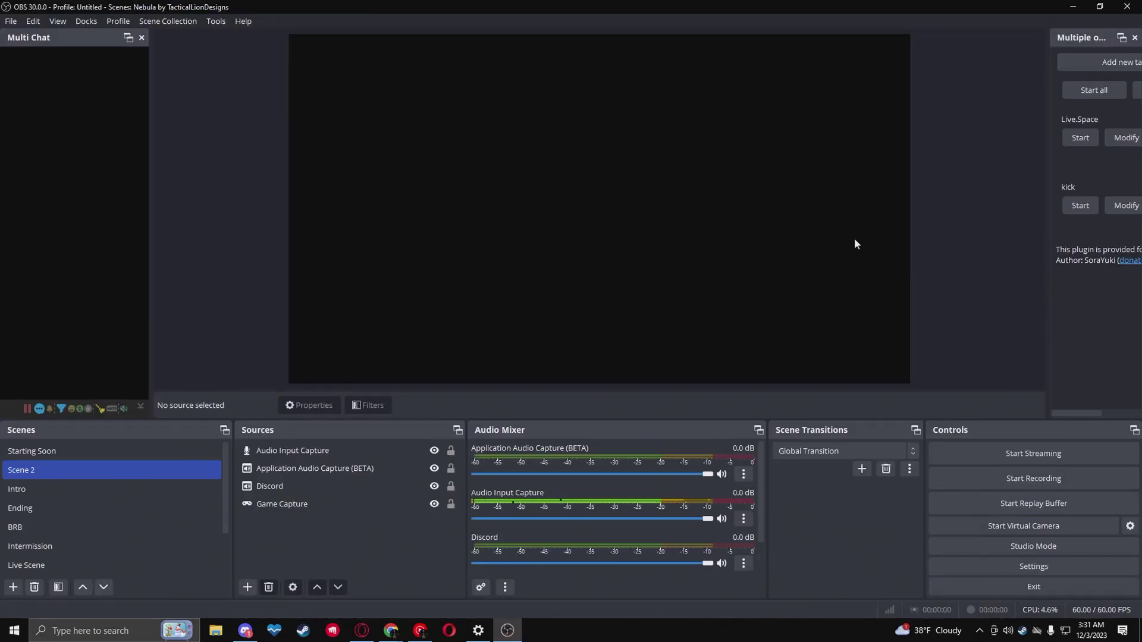
- Show the Vertical Scenes, Vertical Sources and Vertical docks in OBS
click(76, 20)
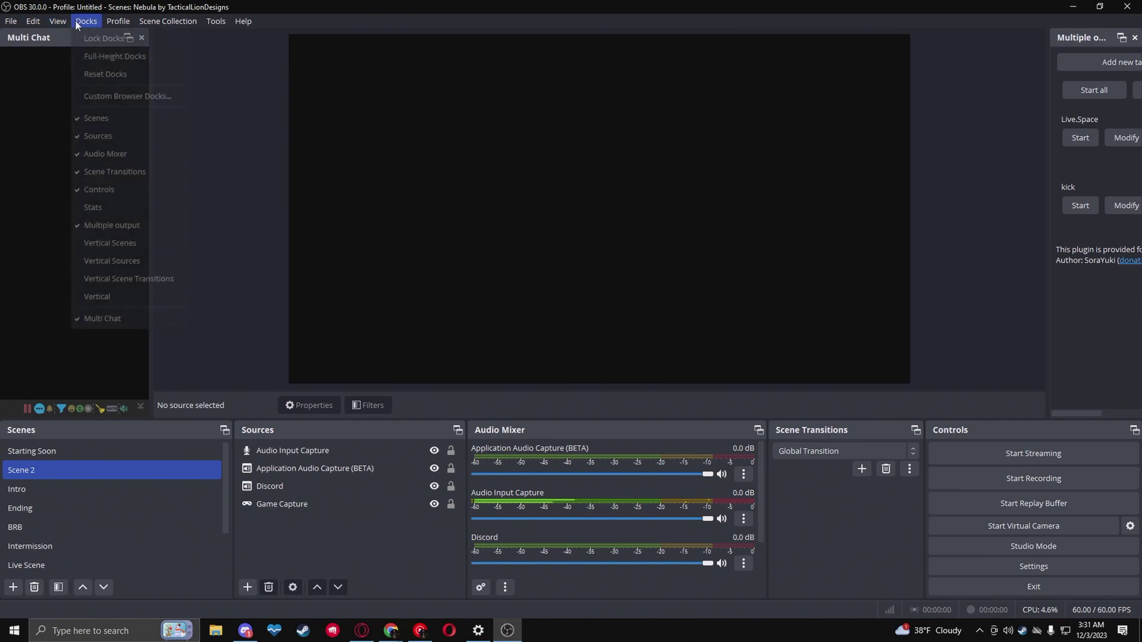
click(135, 244)
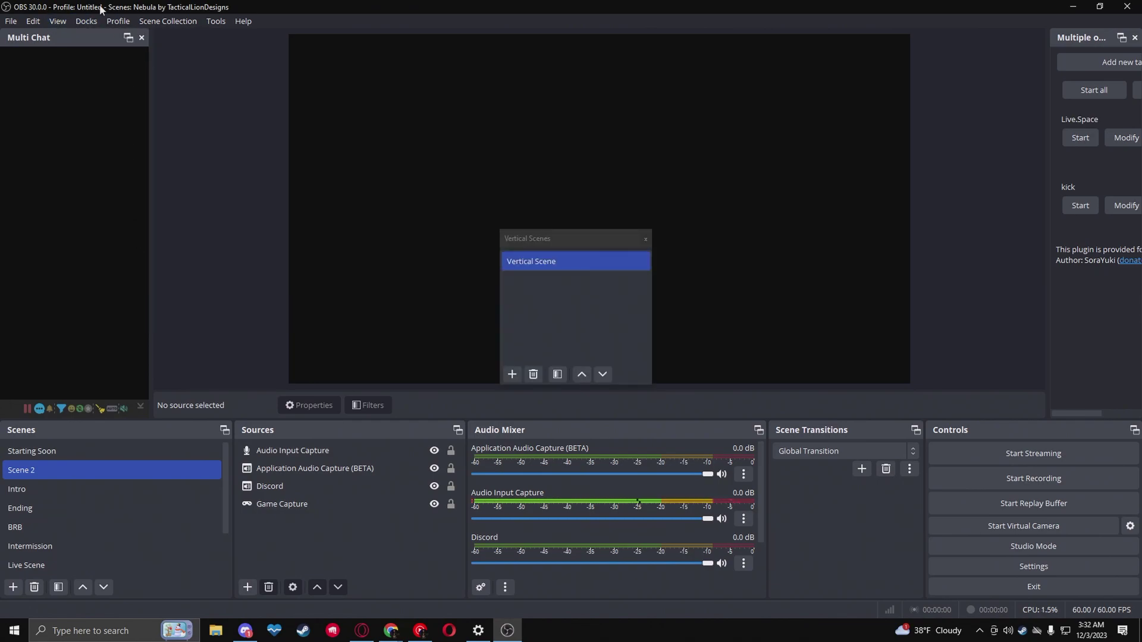
click(94, 22)
click(124, 261)
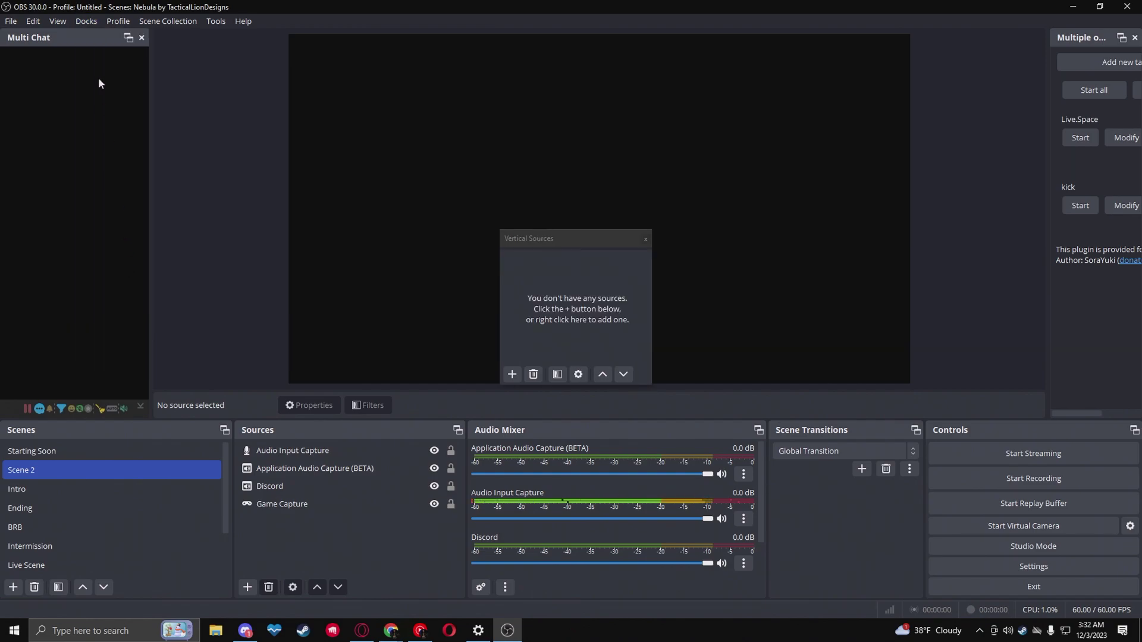
click(86, 22)
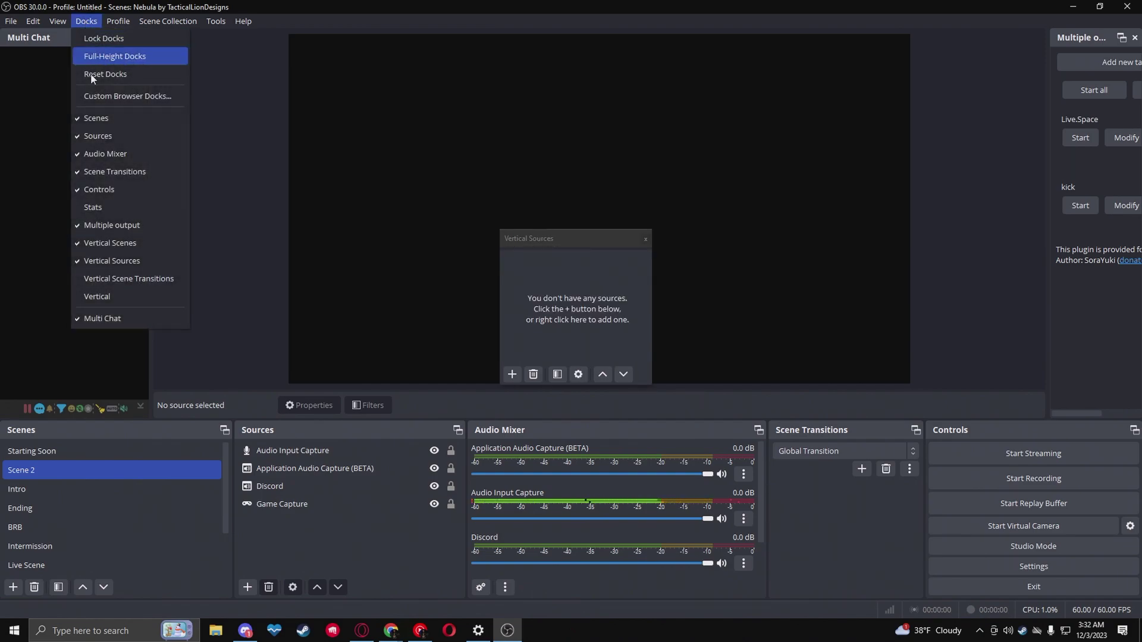
click(109, 294)
- Separate the floating vertical docks, dock Vertical beside Controls in the lower row, and hide the Scene Transitions dock
drag(576, 269, 1009, 321)
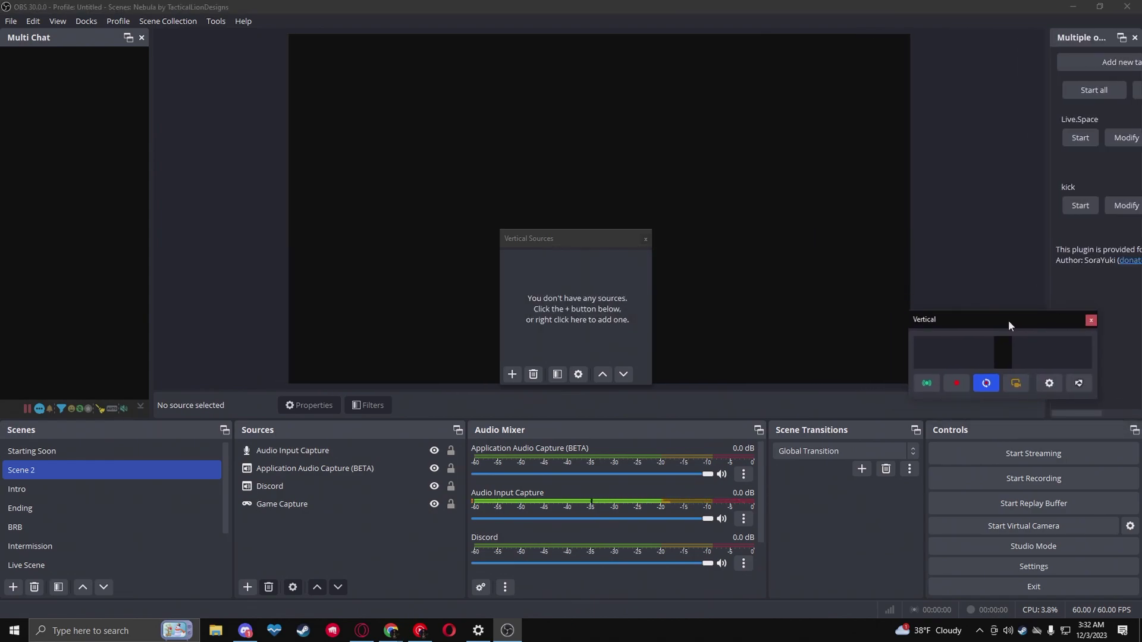
drag(571, 237, 741, 241)
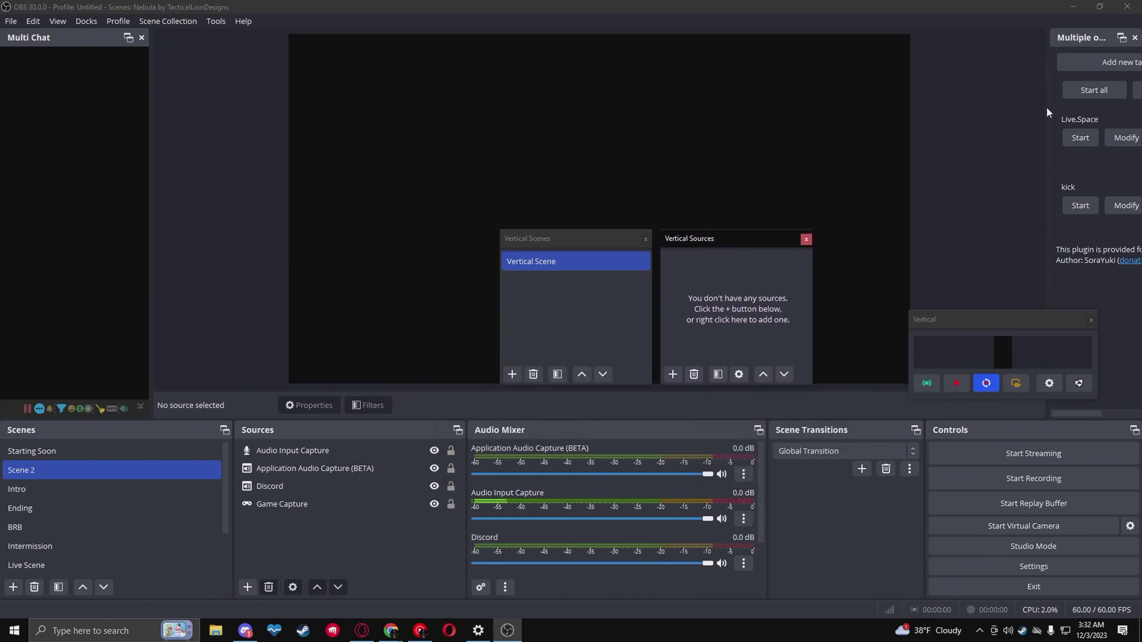
drag(1035, 324, 904, 515)
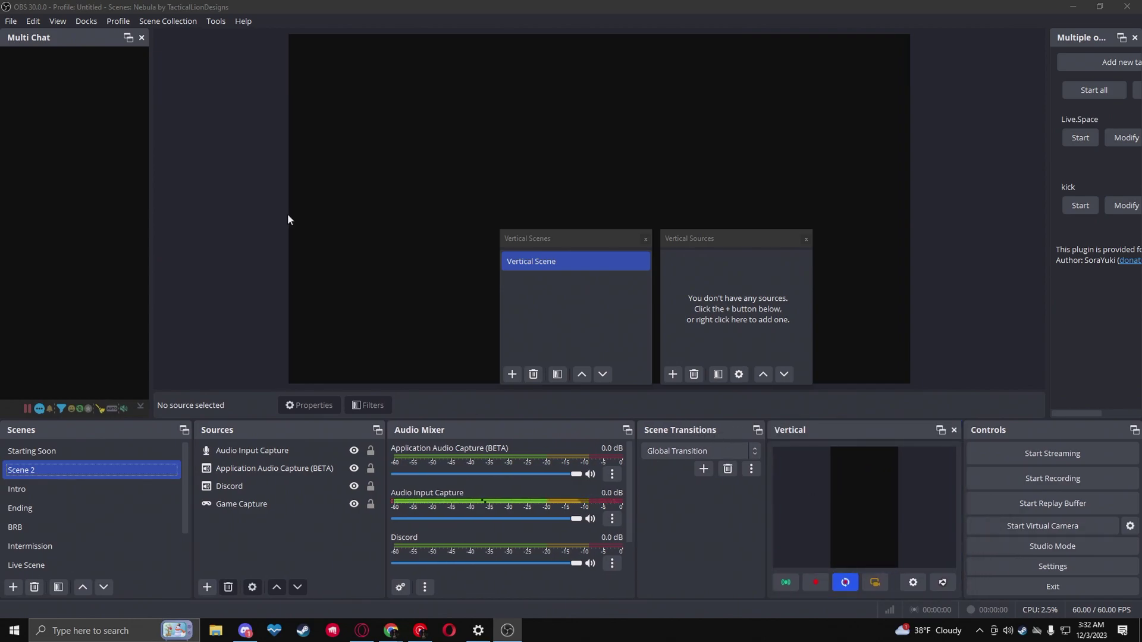
click(69, 21)
mouse_move(86, 21)
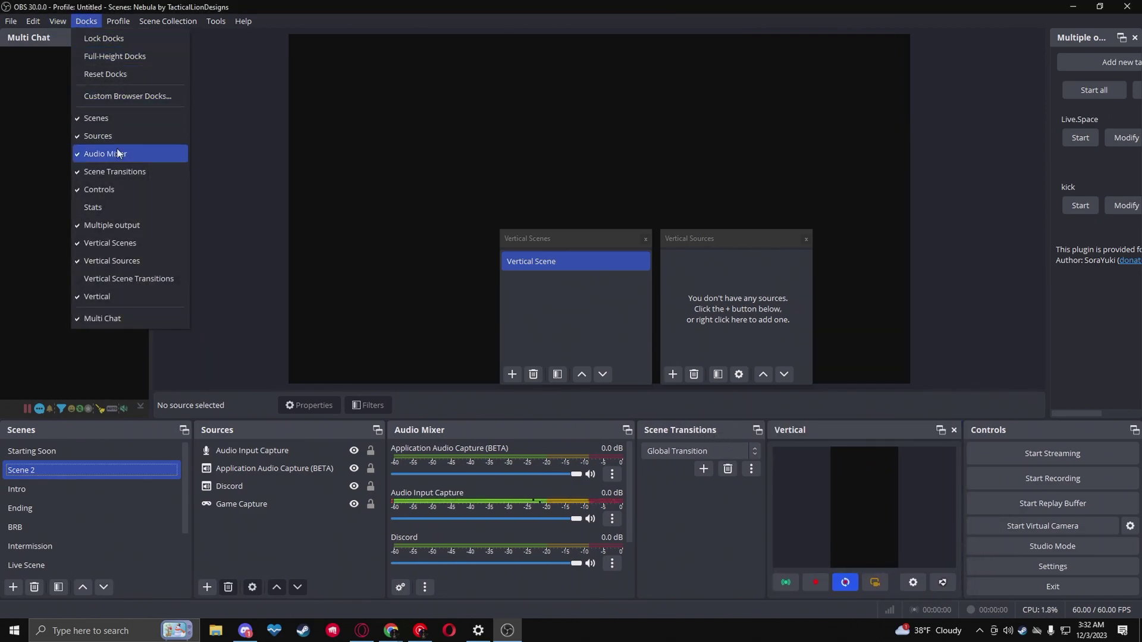
click(119, 172)
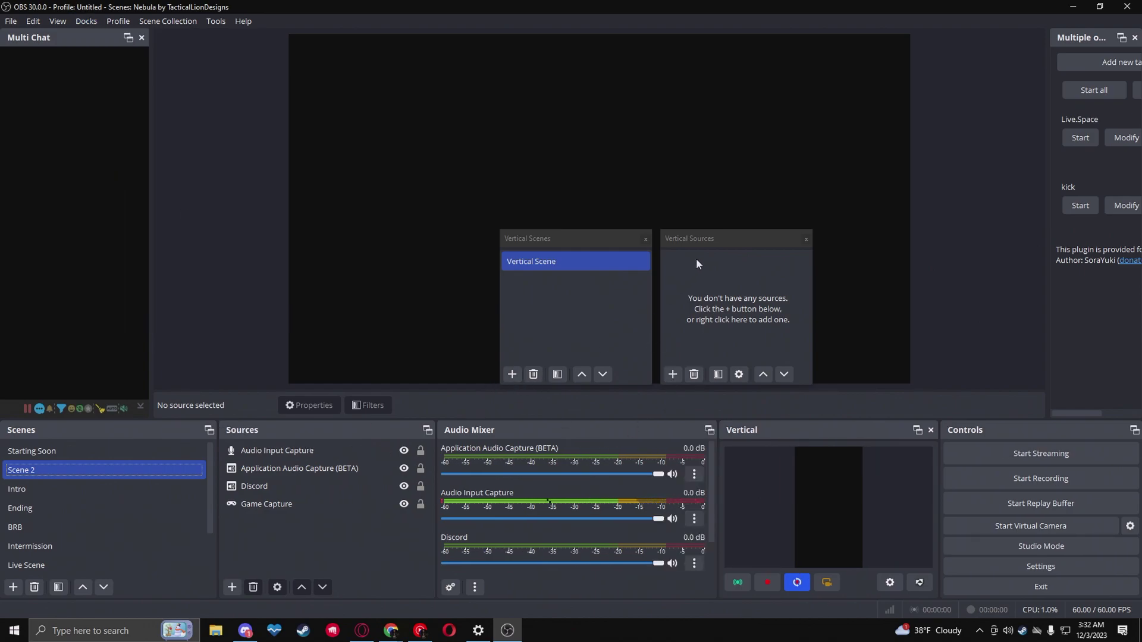
- Dock Vertical Sources between the Audio Mixer and Vertical docks, and close the floating Vertical Scenes dock
drag(726, 238, 697, 441)
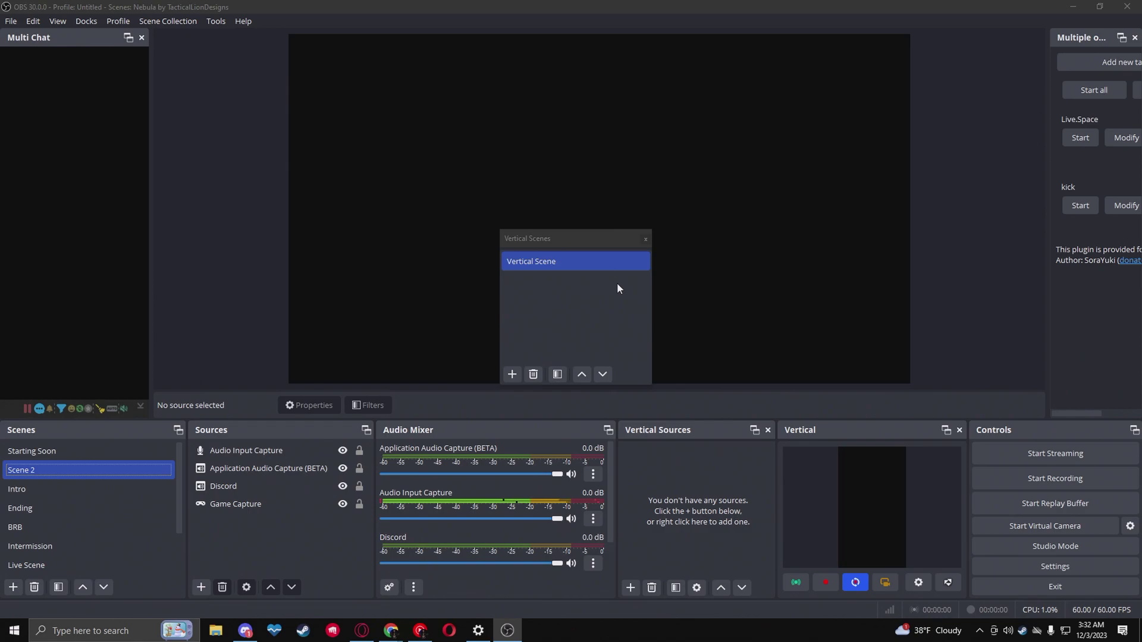
click(645, 238)
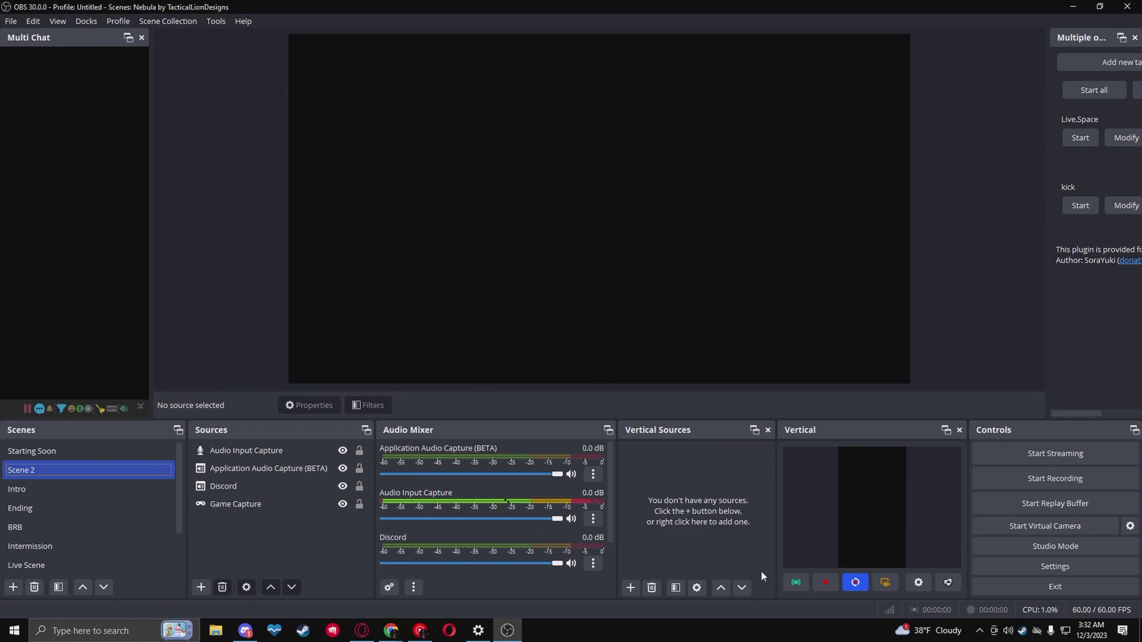
click(632, 587)
click(930, 374)
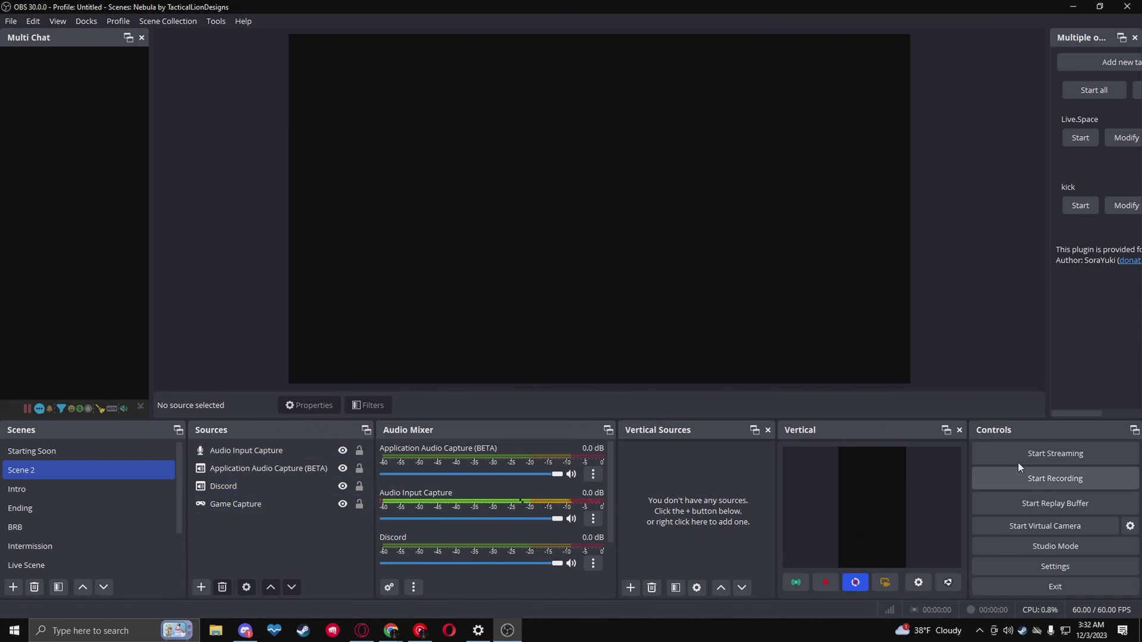
- Review the Vertical plugin's Backtrack settings, including the recording path and save hotkey, accept them, and minimize OBS
click(919, 583)
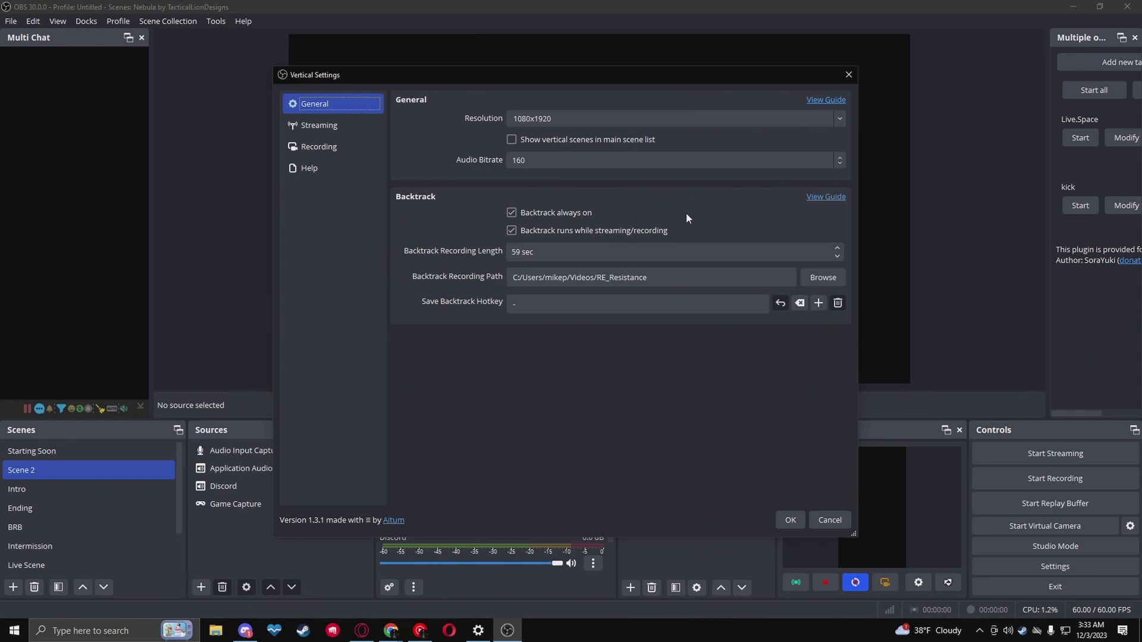
click(812, 279)
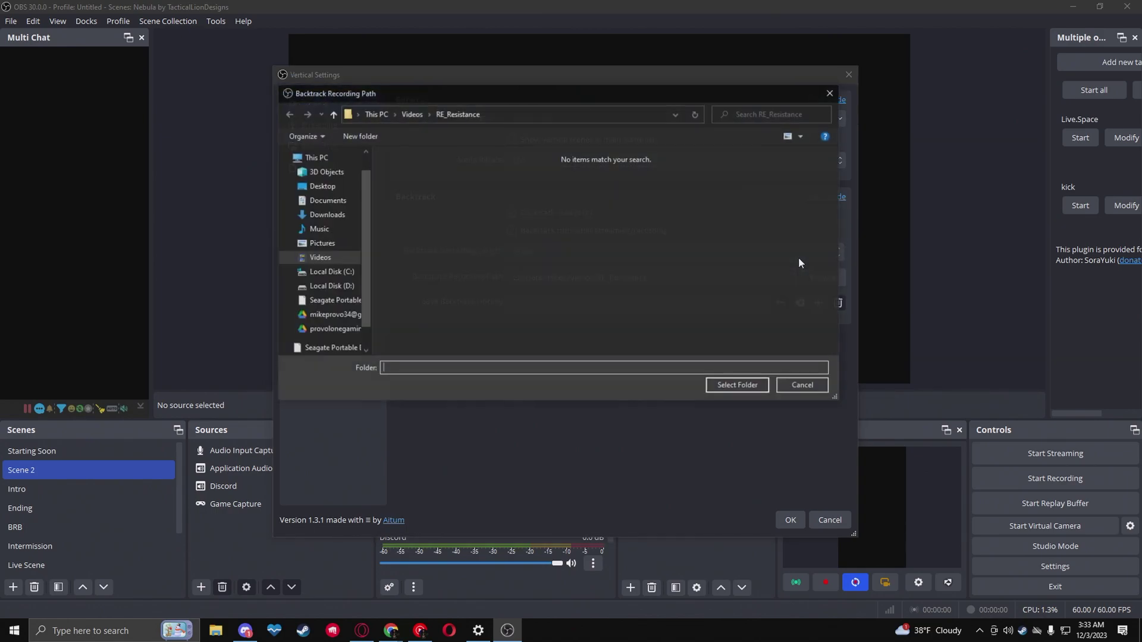
click(829, 94)
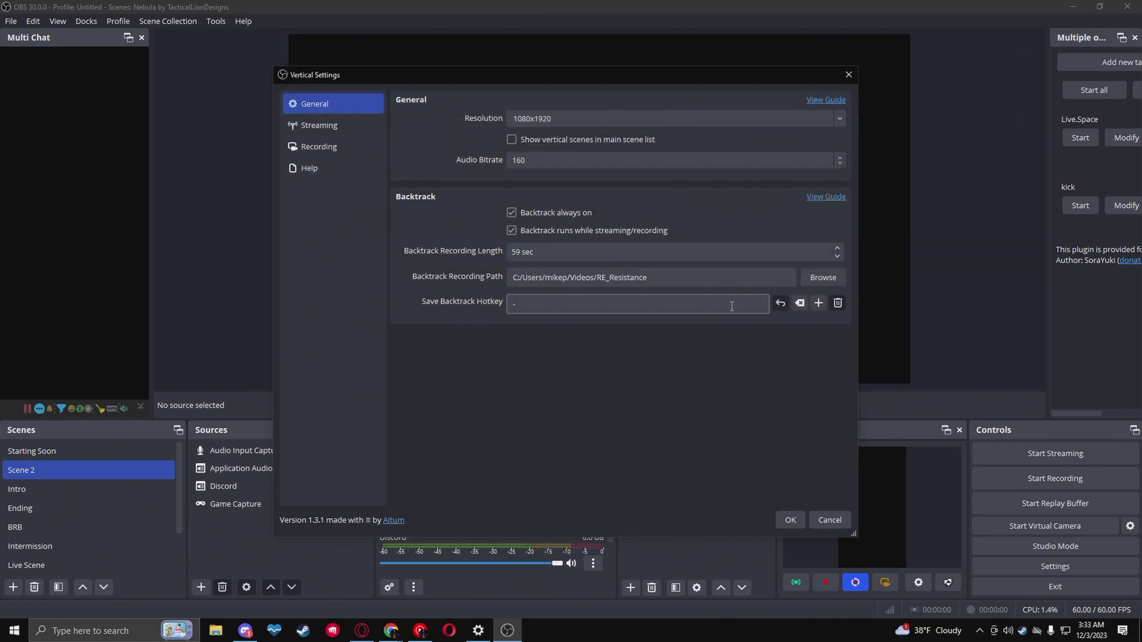
click(548, 305)
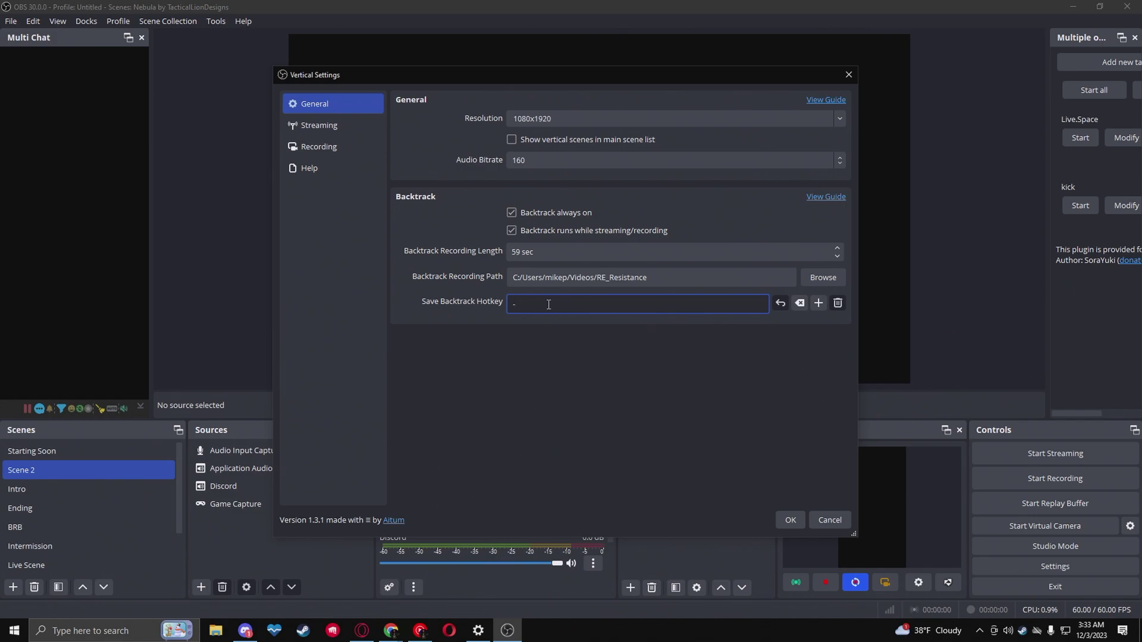
click(789, 520)
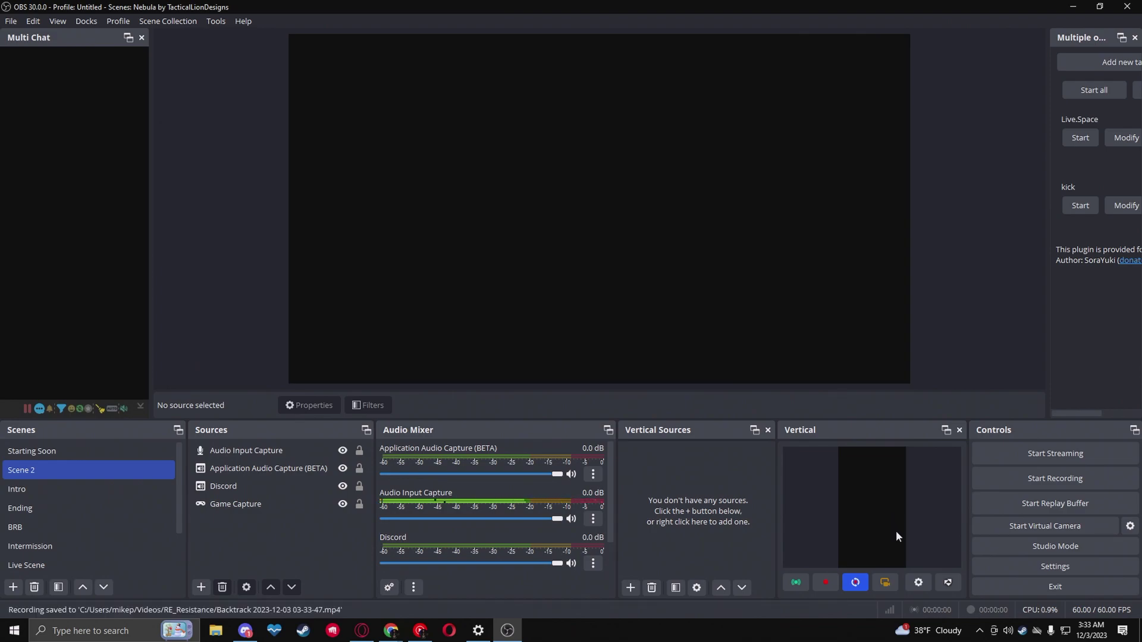
click(1074, 7)
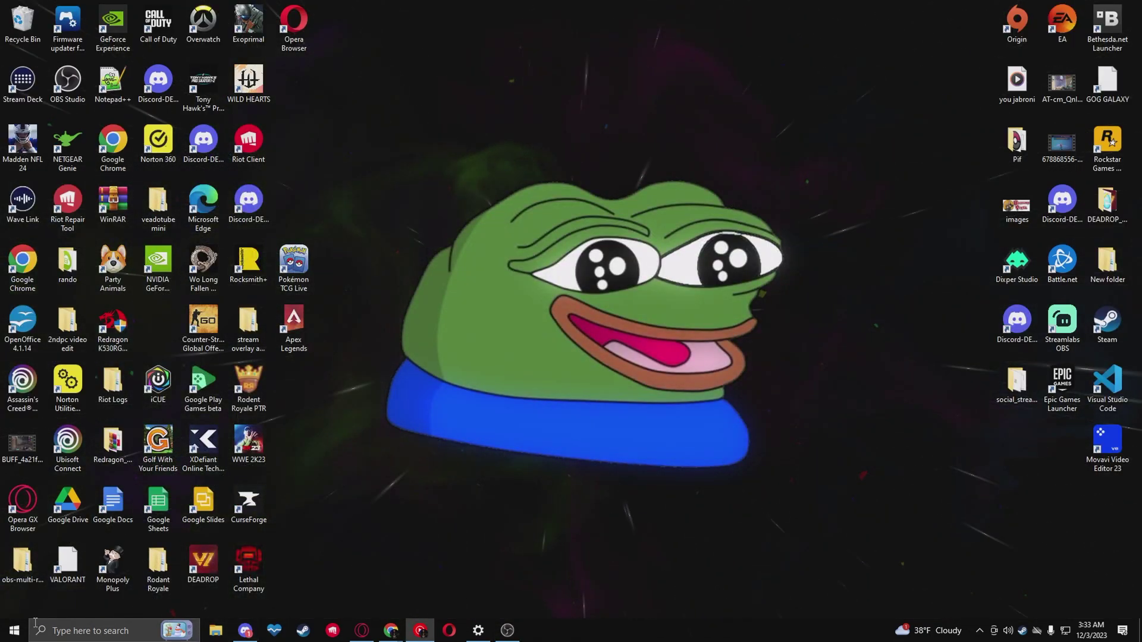
click(69, 632)
text(vidseo)
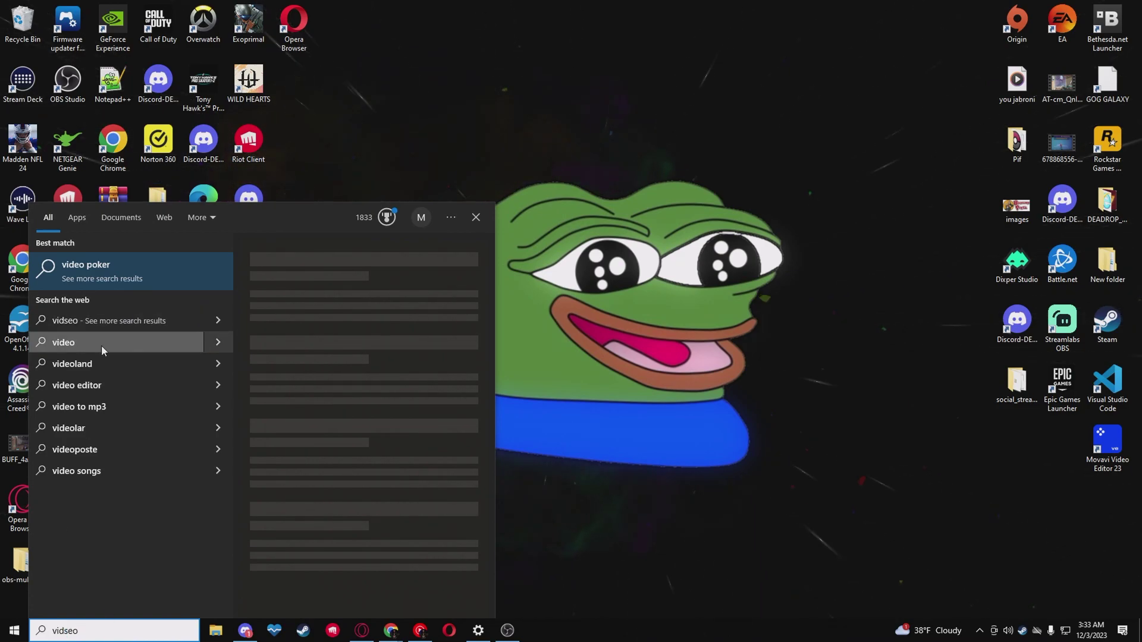
key(Escape)
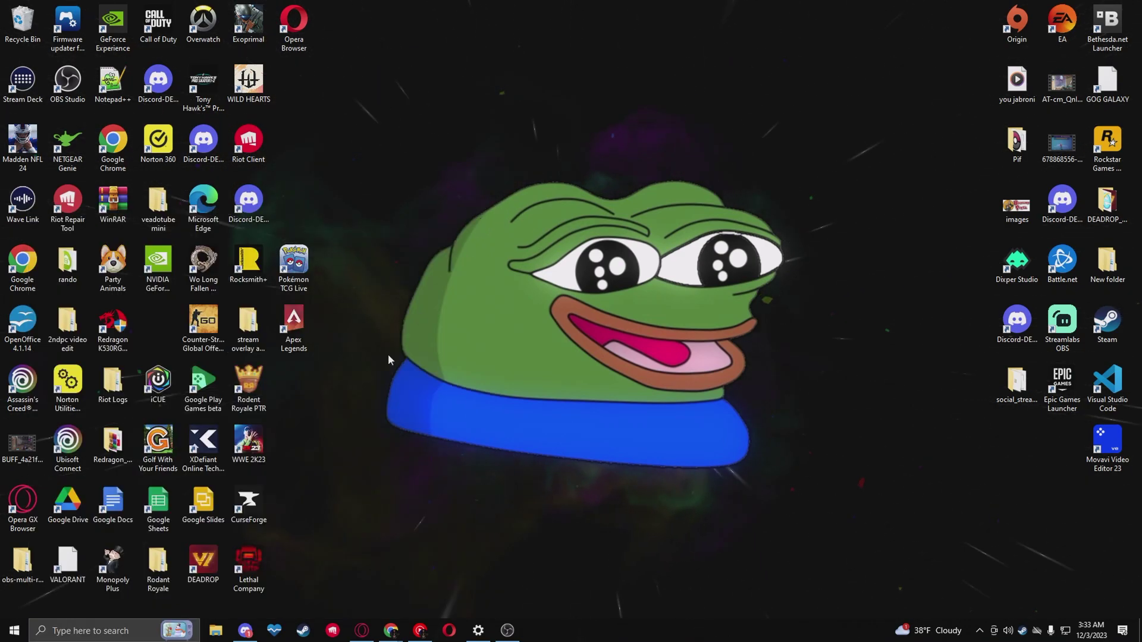
- In File Explorer, check the RE_Resistance folder under Videos for the saved Backtrack clip, and close the window
click(216, 629)
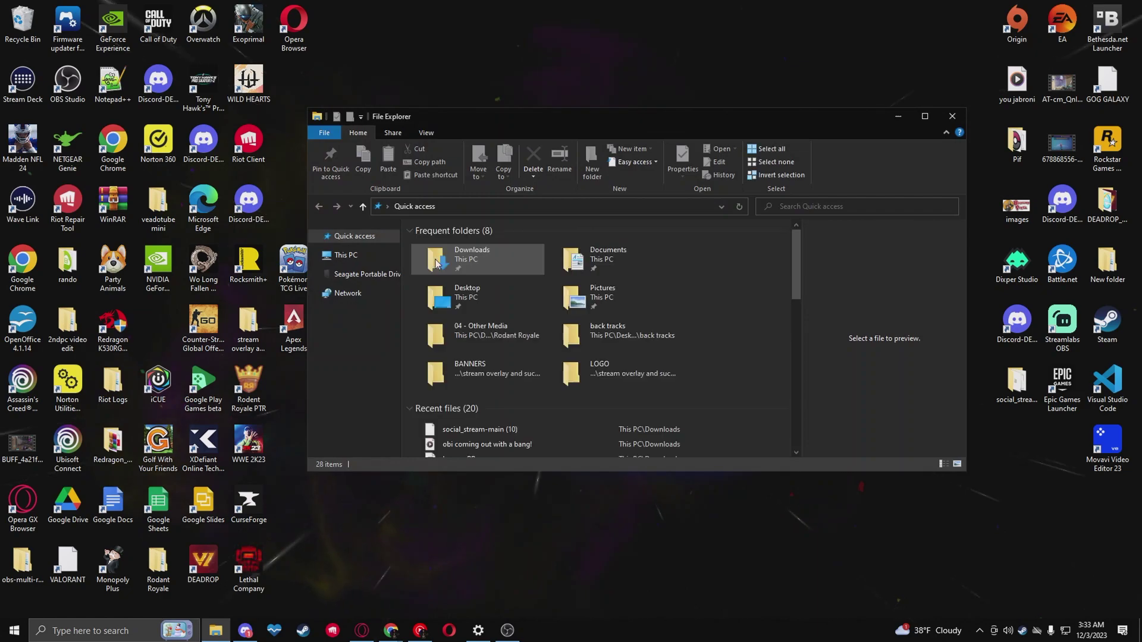
click(350, 355)
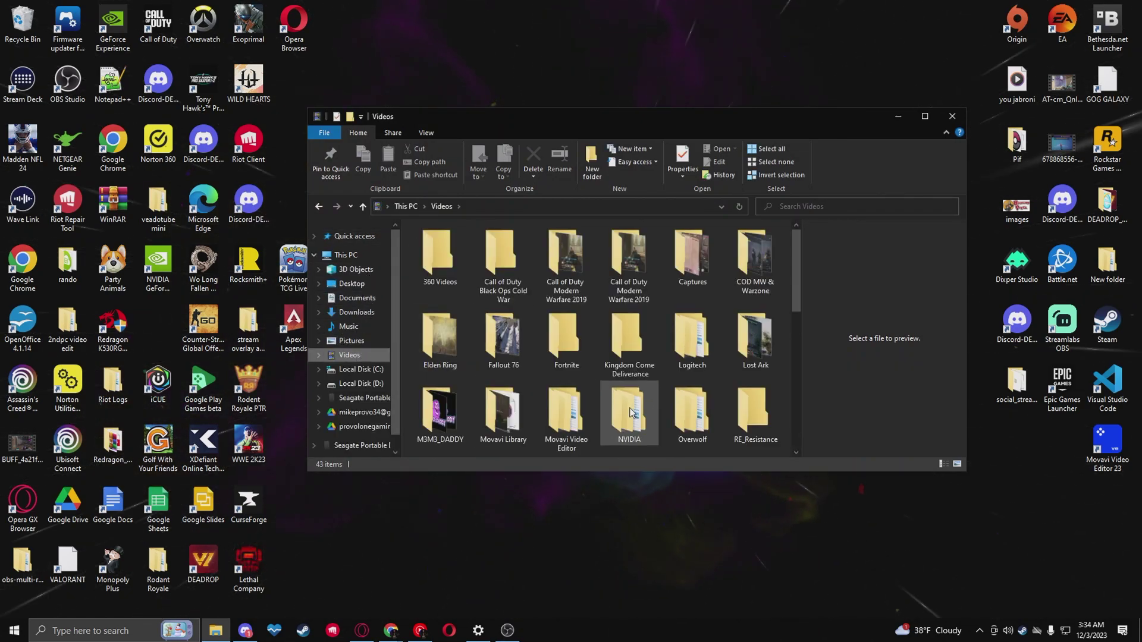
scroll(632, 412, down, 6)
scroll(634, 368, up, 5)
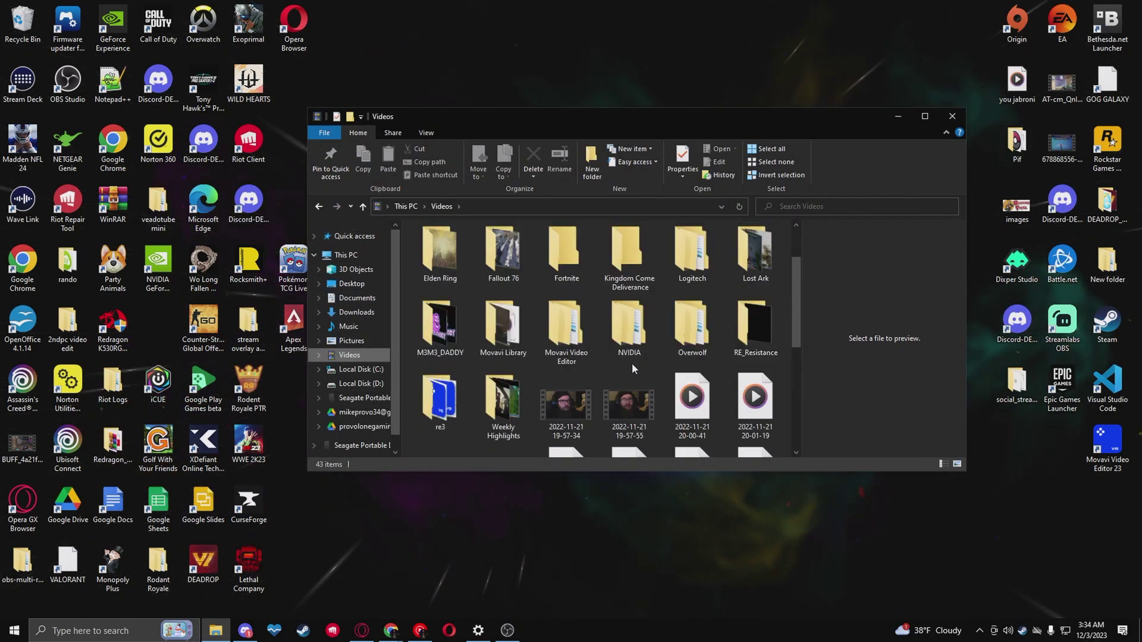
scroll(634, 369, up, 1)
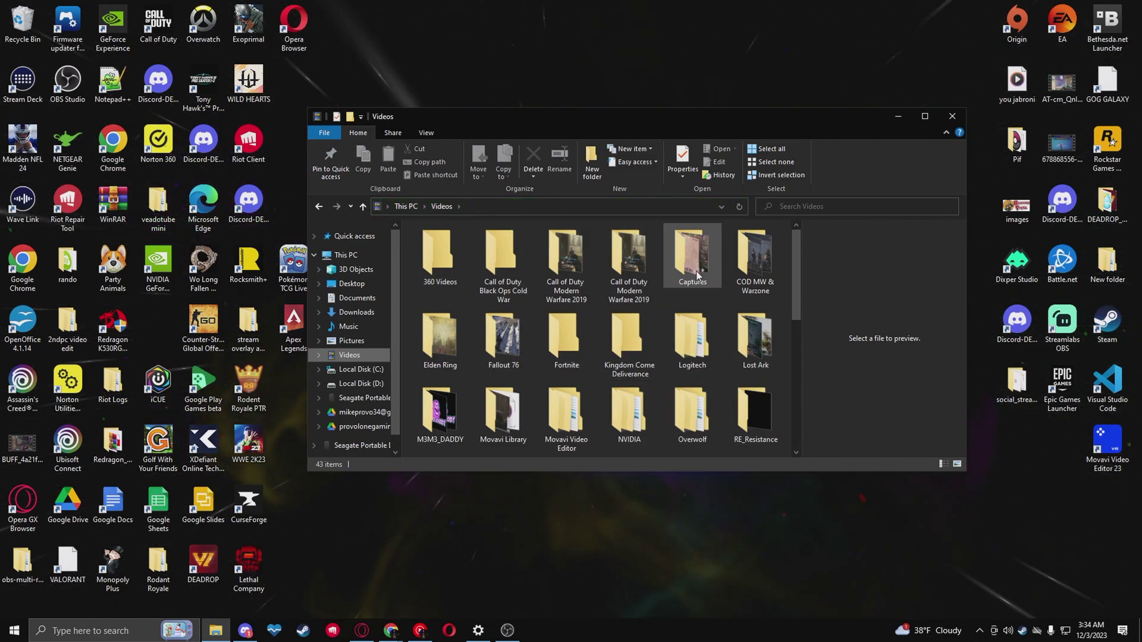
scroll(697, 274, down, 3)
double_click(754, 253)
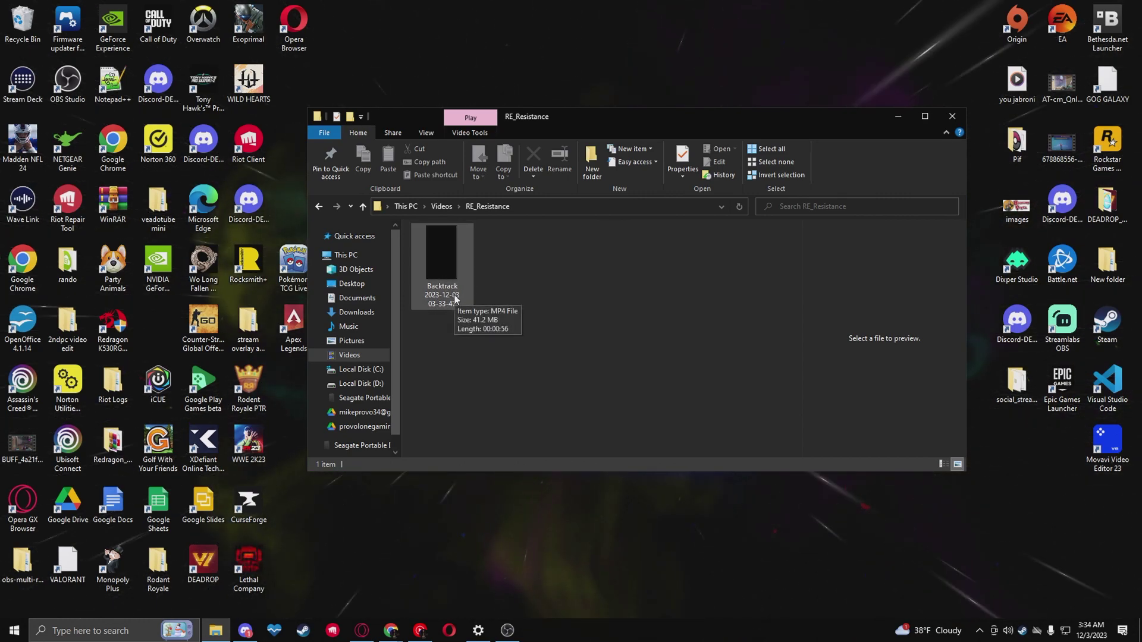
click(952, 116)
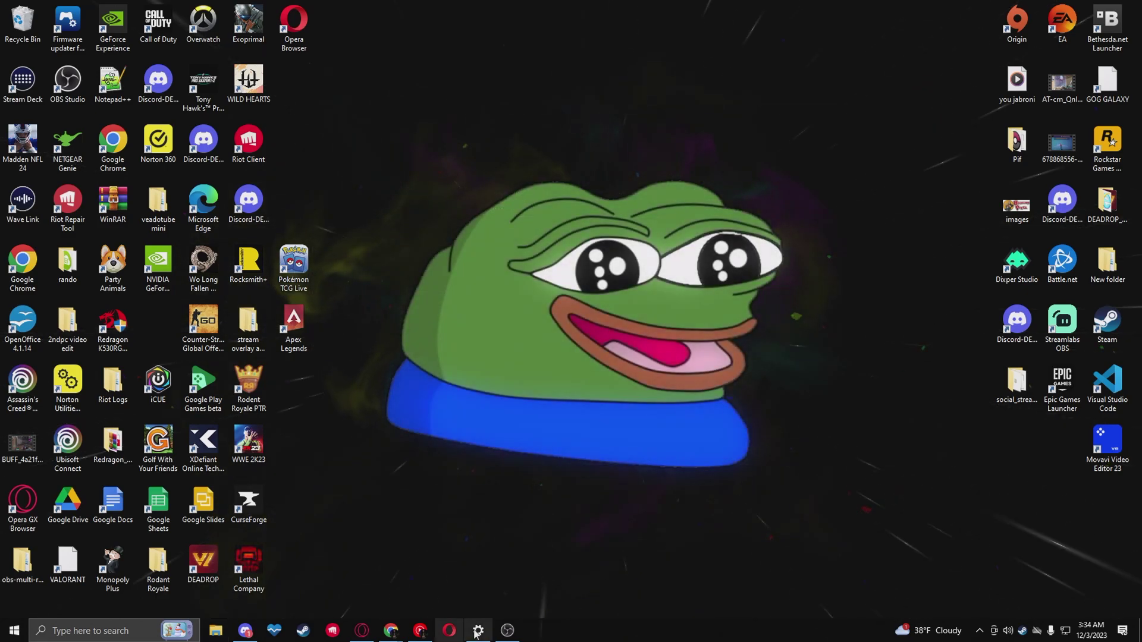
- Switch back to OBS and bring up the previews of the open Chrome windows
click(507, 630)
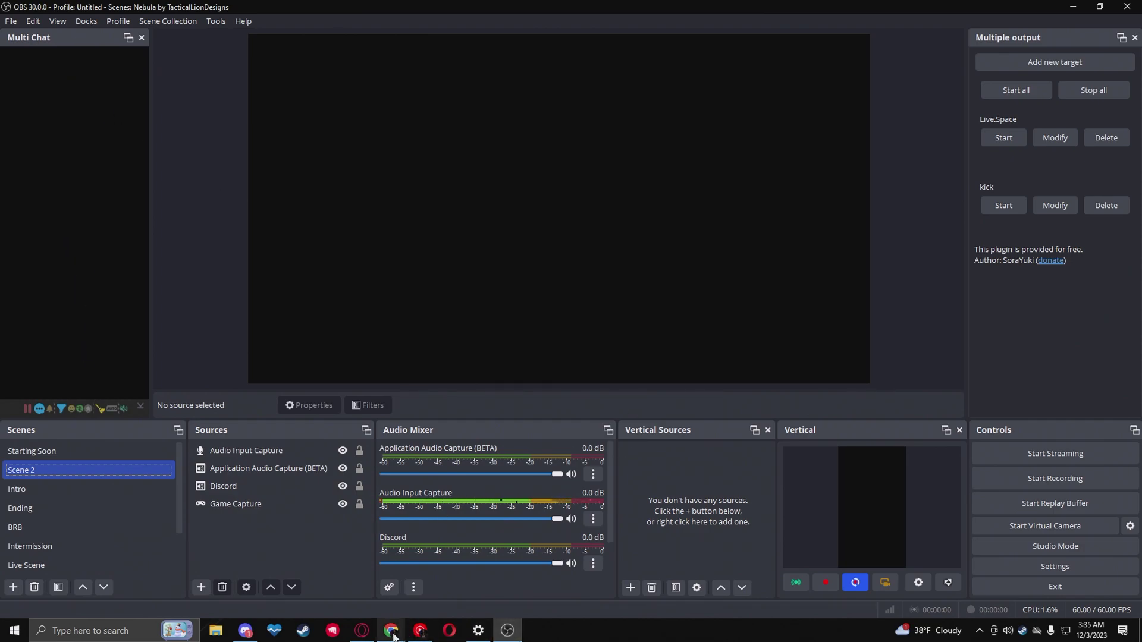
mouse_move(393, 635)
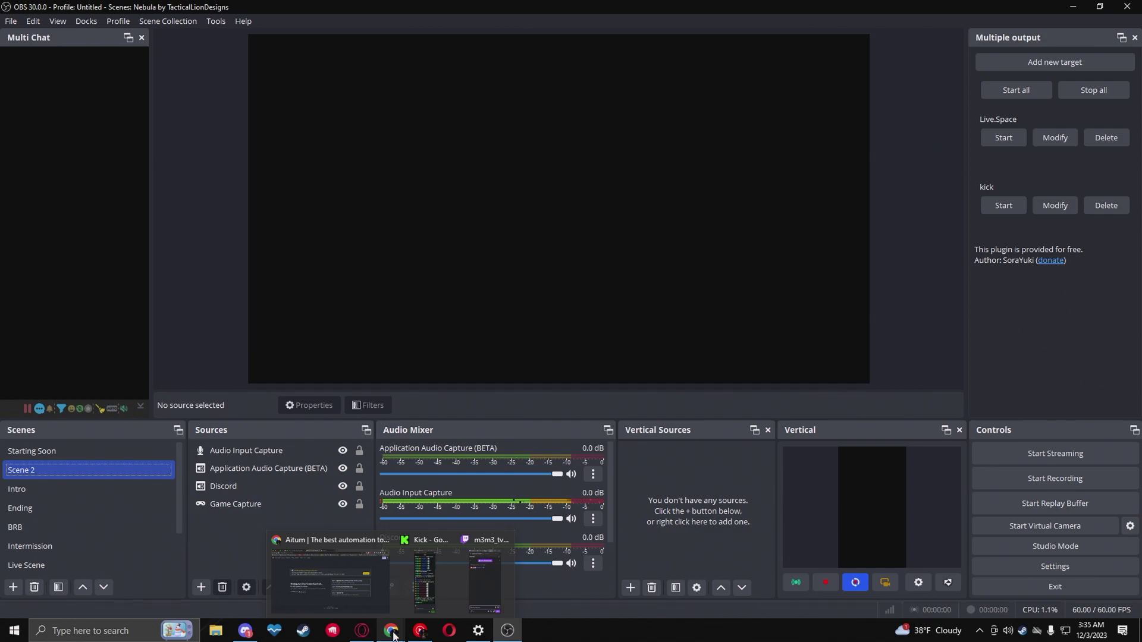